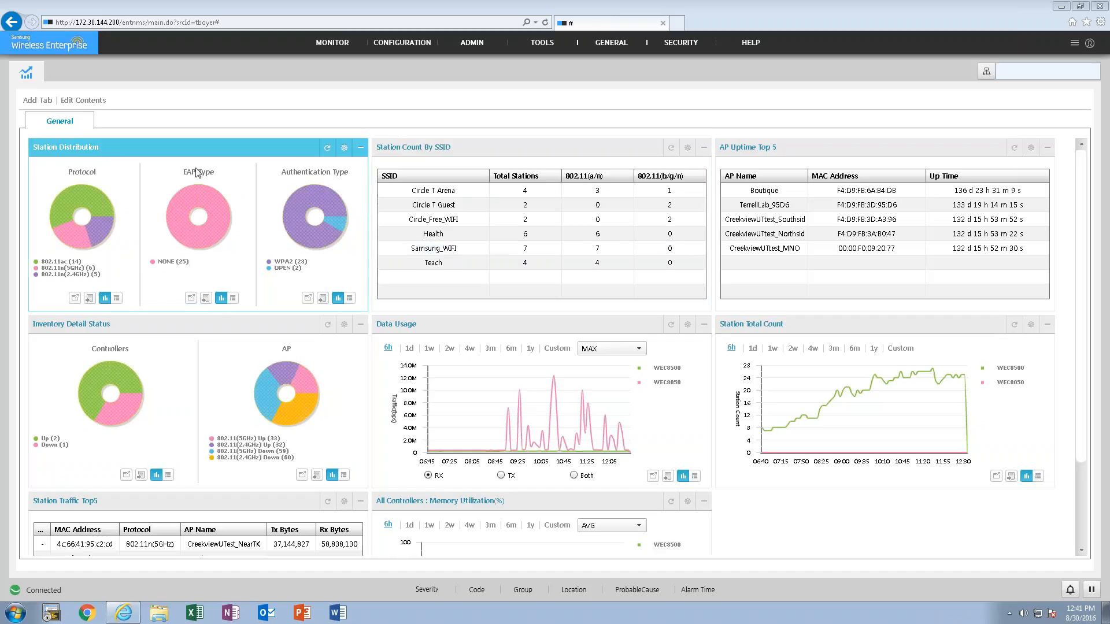
- Open the content editor for the General dashboard tab and review which contents are available and selected
mouse_move(345, 224)
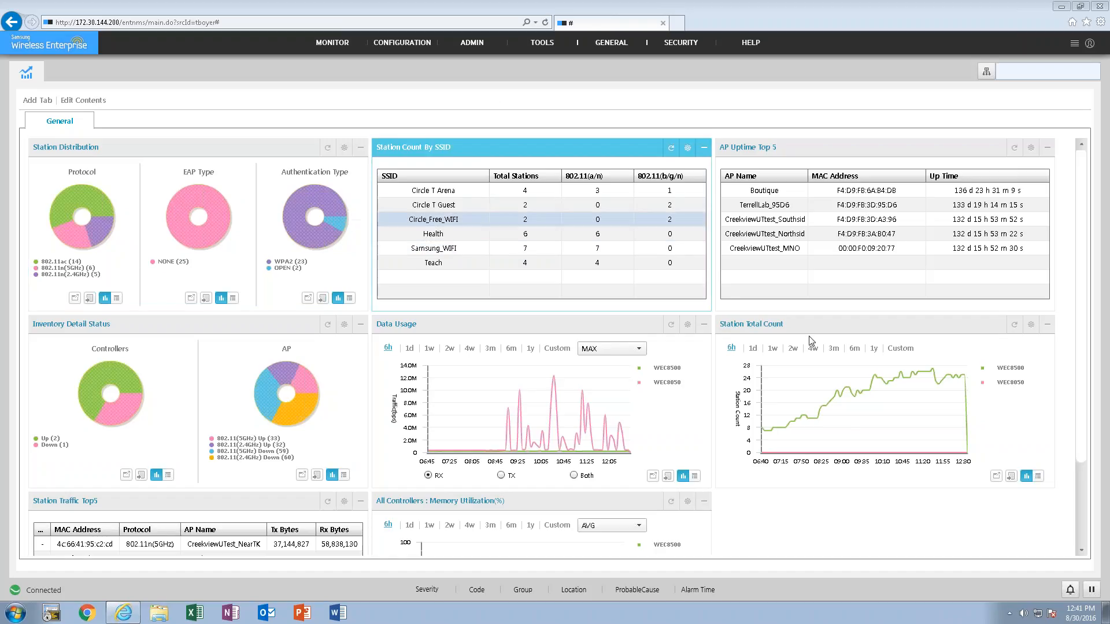
mouse_move(778, 403)
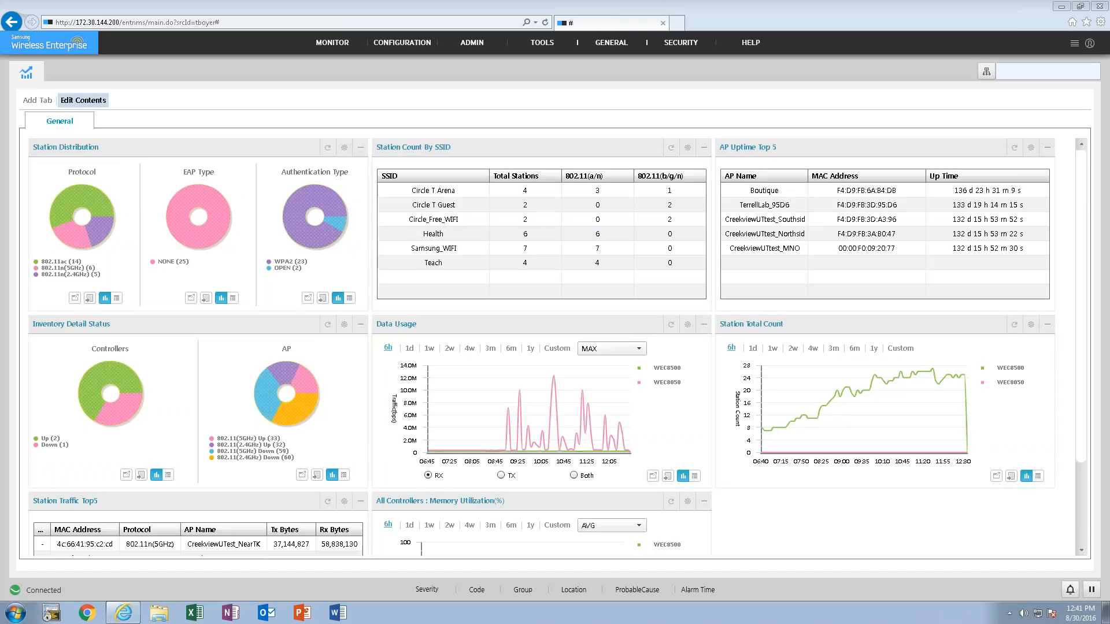
click(94, 102)
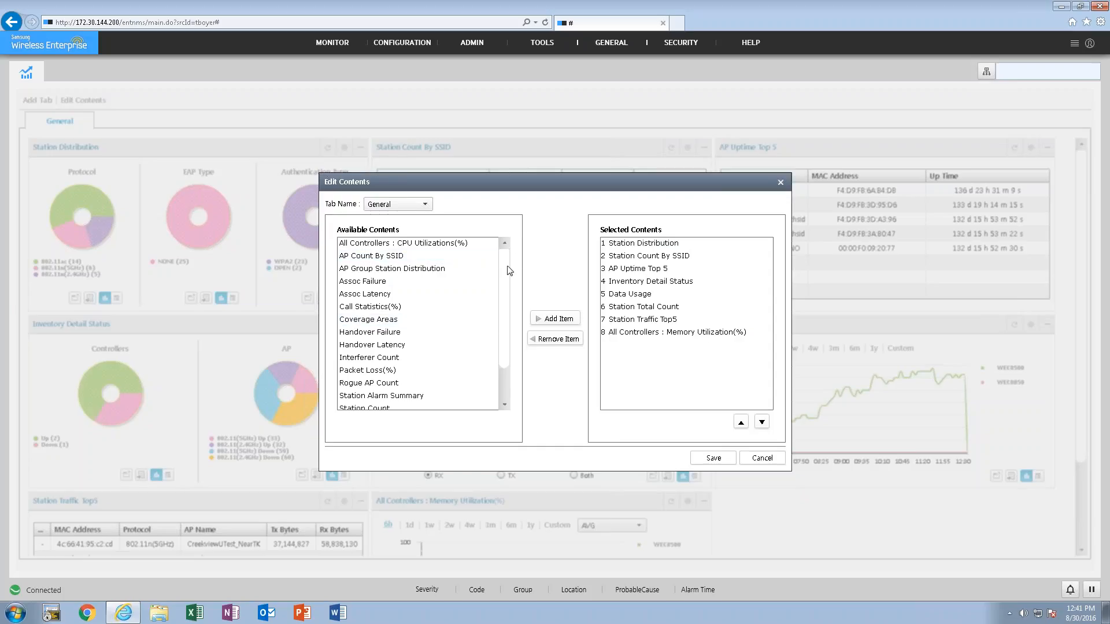
scroll(506, 324, down, 1)
click(428, 205)
click(504, 202)
click(362, 375)
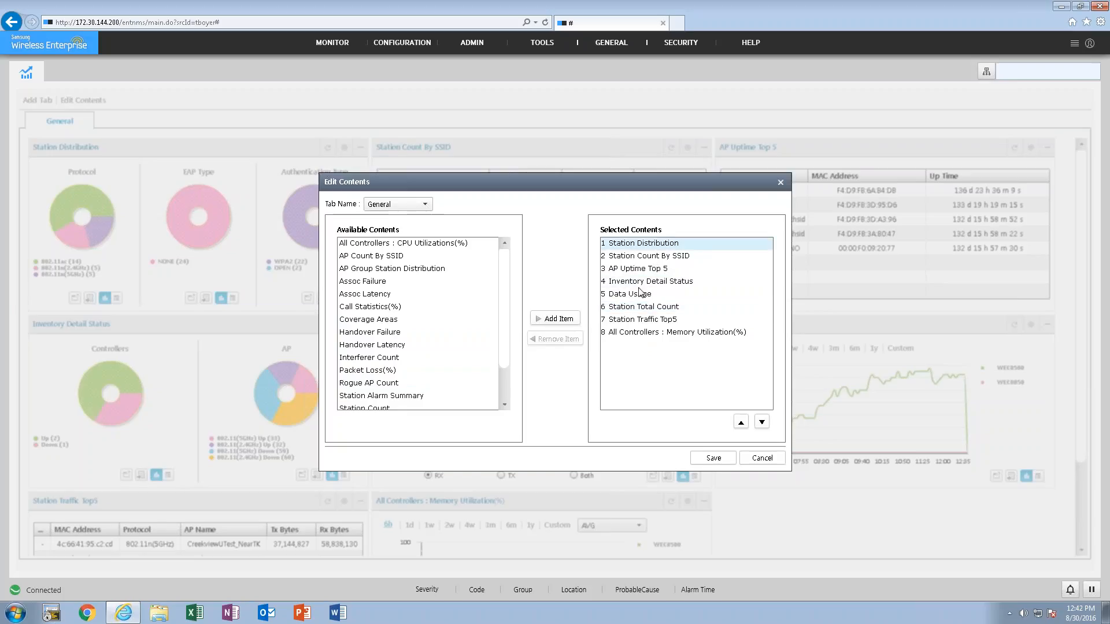
- Try moving All Controllers : Memory Utilization(%) up one place in the selected contents, return it to last place, and discard the edit
click(696, 334)
click(741, 422)
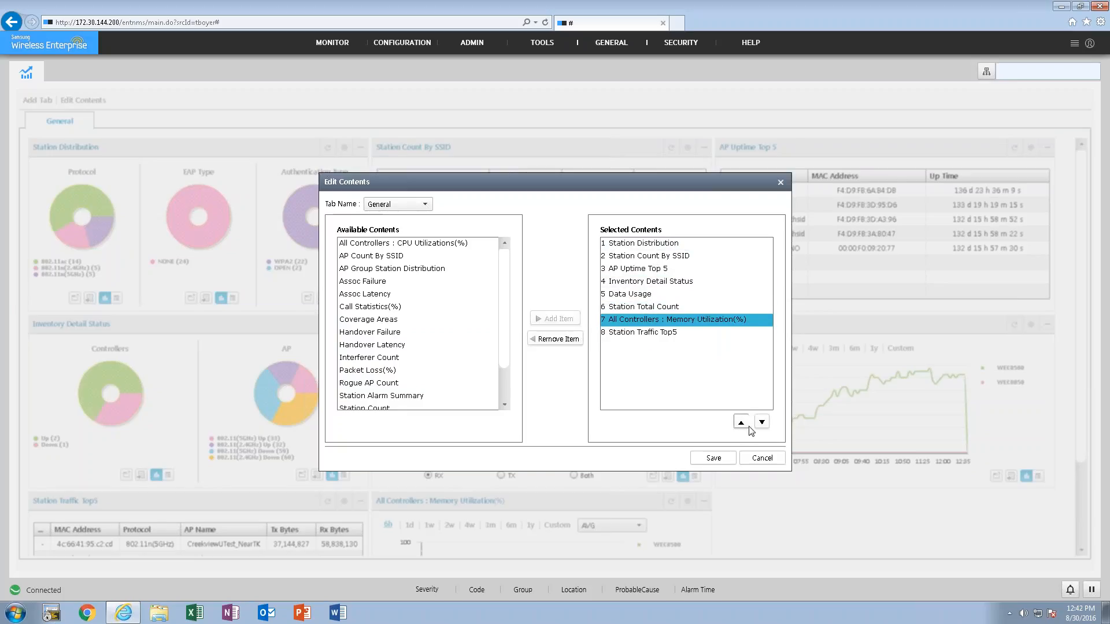
click(761, 422)
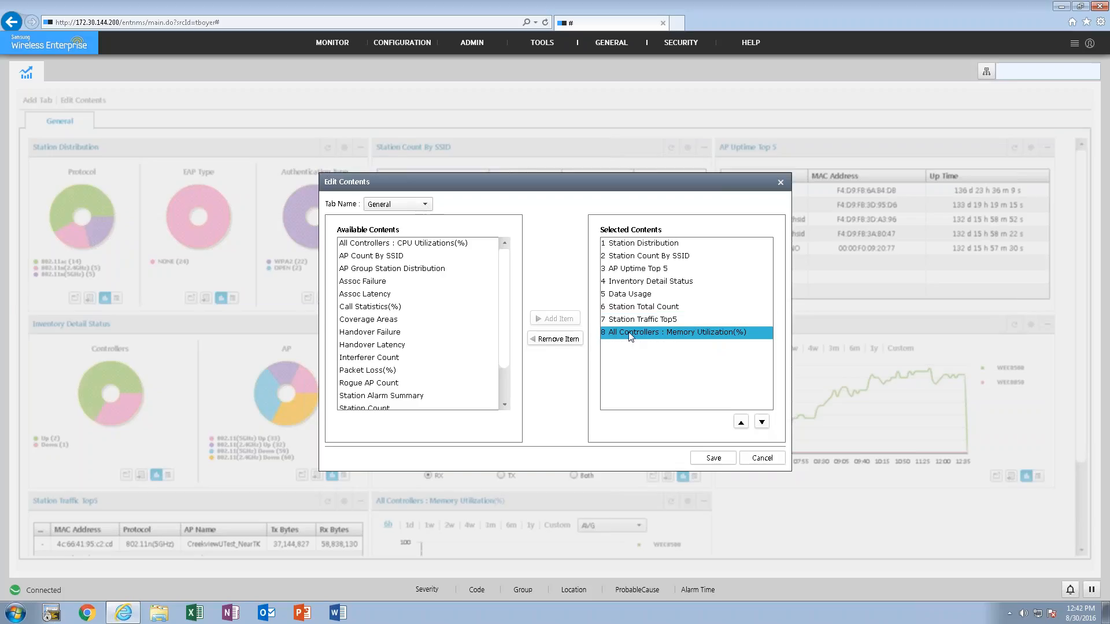
click(756, 461)
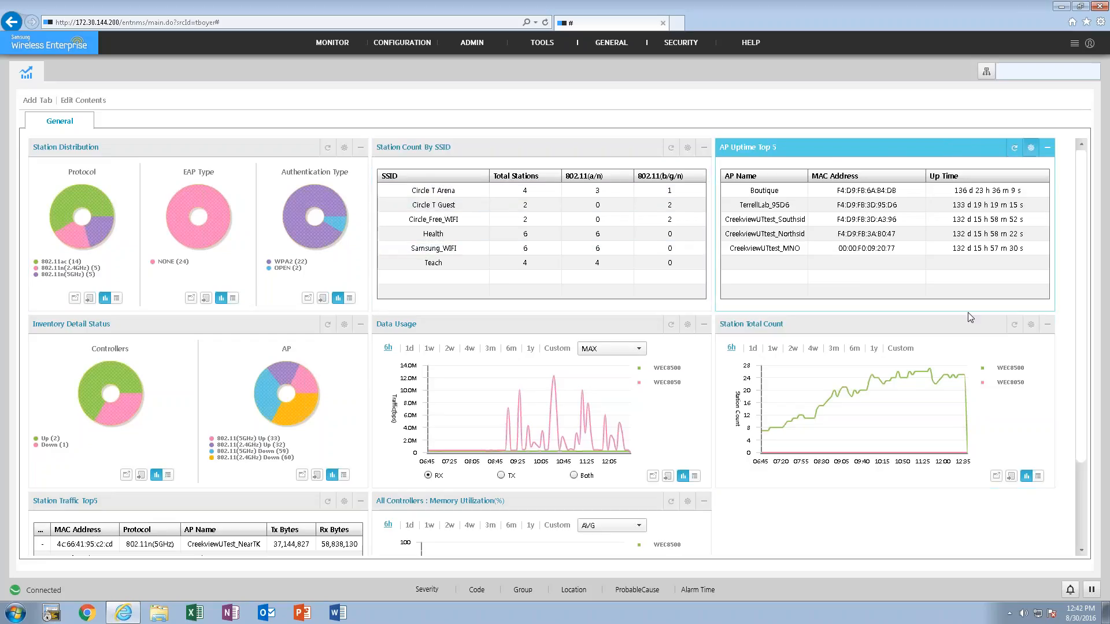
- Open the settings of the Station Total Count widget and examine the choices offered for the SSID and SITE criteria
click(1029, 327)
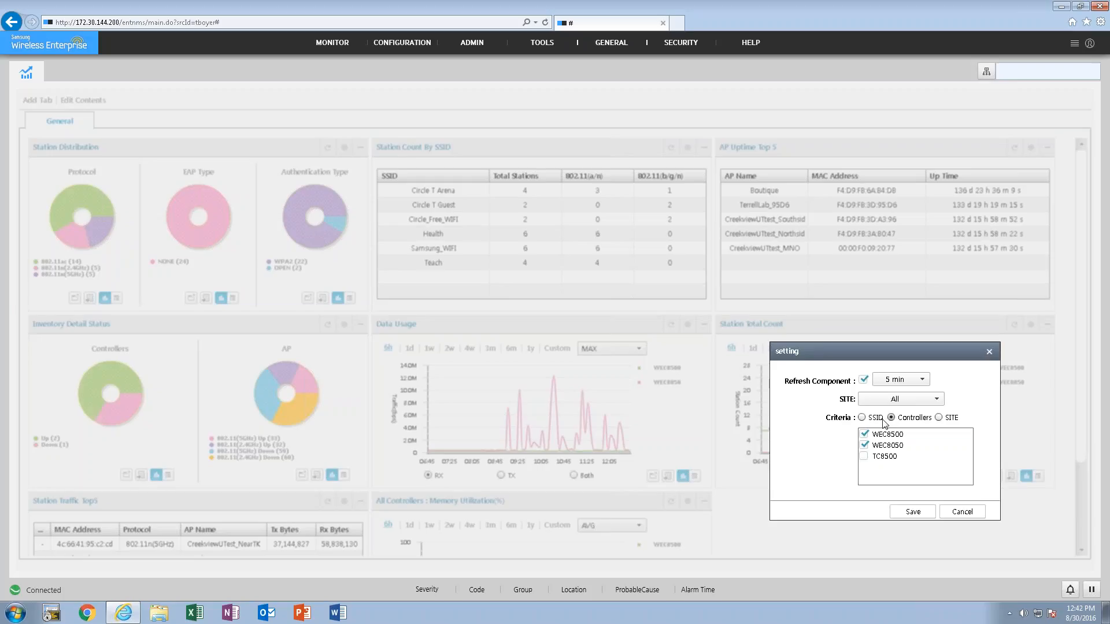
click(862, 417)
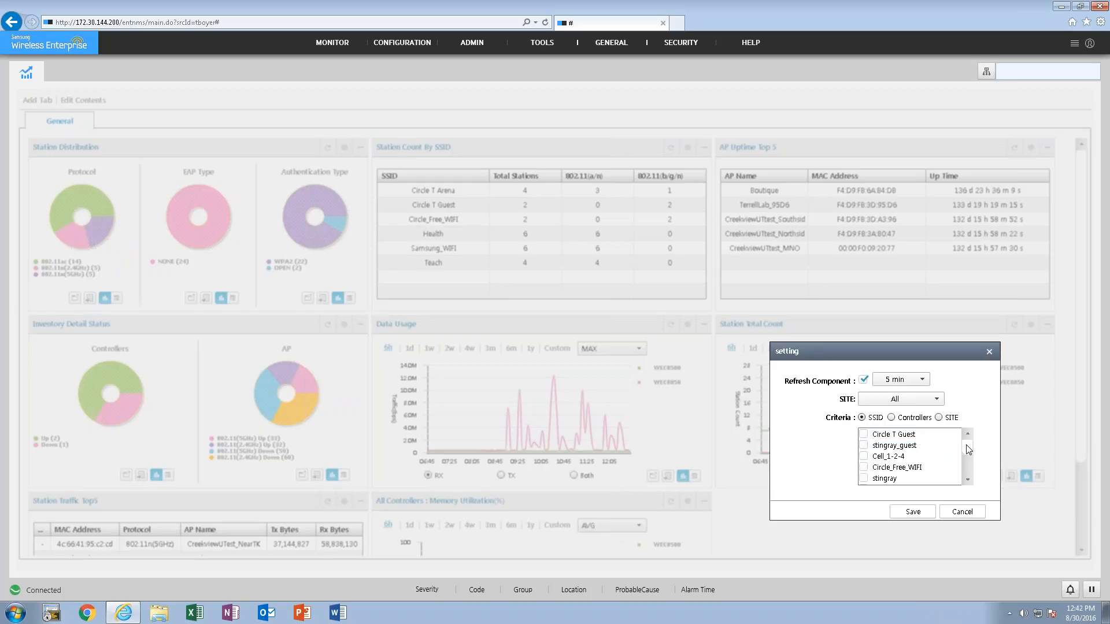
scroll(948, 448, down, 3)
scroll(963, 434, up, 3)
click(891, 417)
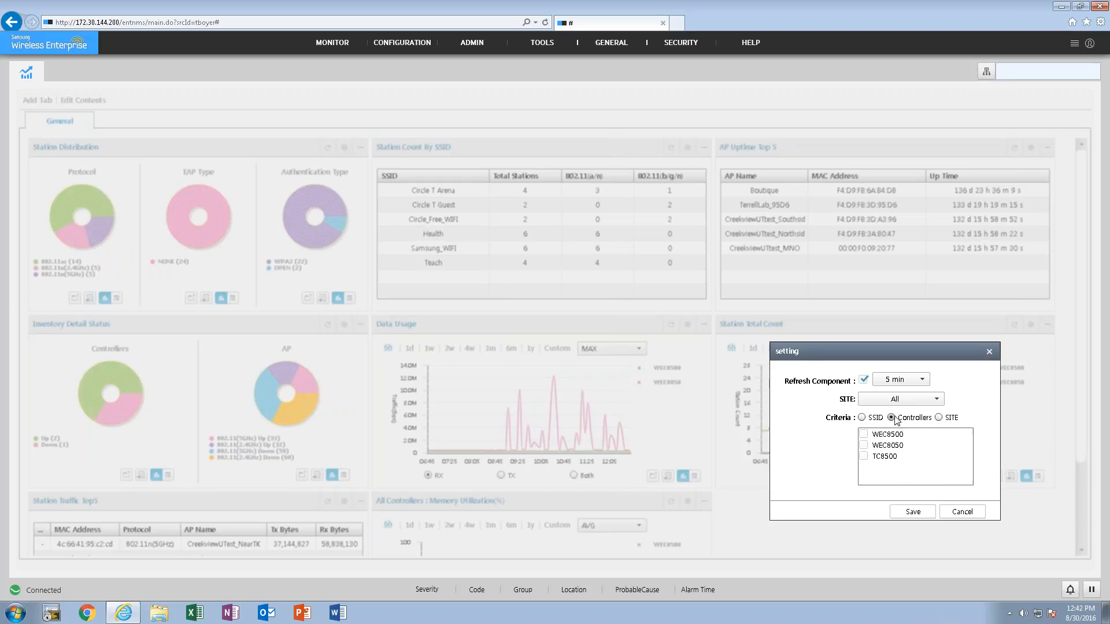
click(939, 417)
- Set the criteria back to Controllers with WEC8500 and WEC8050 selected, check the refresh intervals, and cancel the widget settings
click(891, 417)
click(864, 434)
click(864, 445)
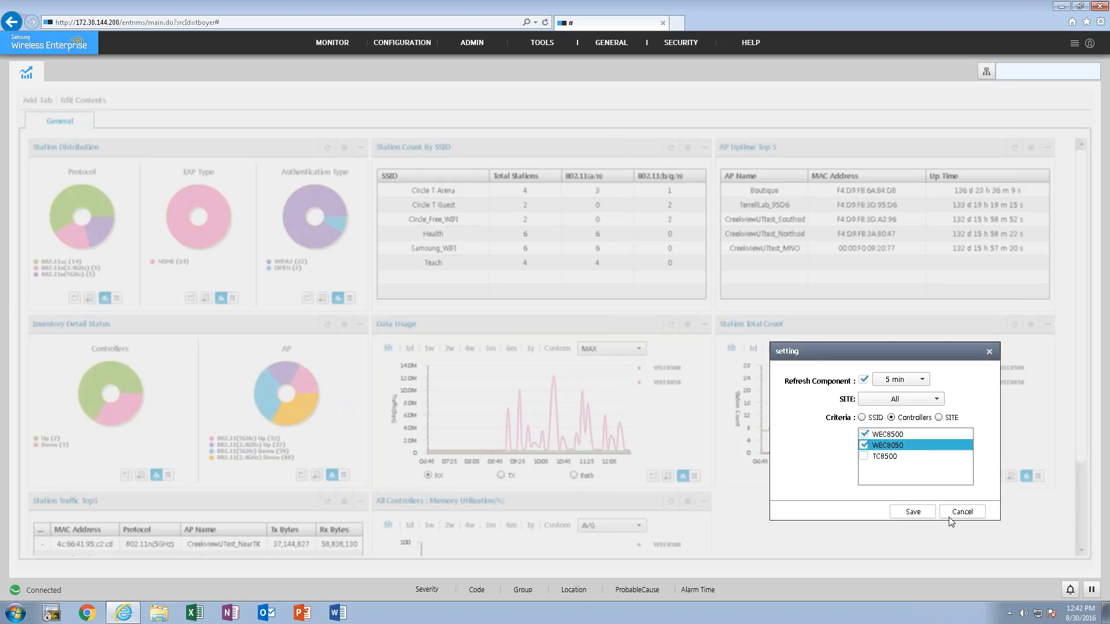
click(927, 381)
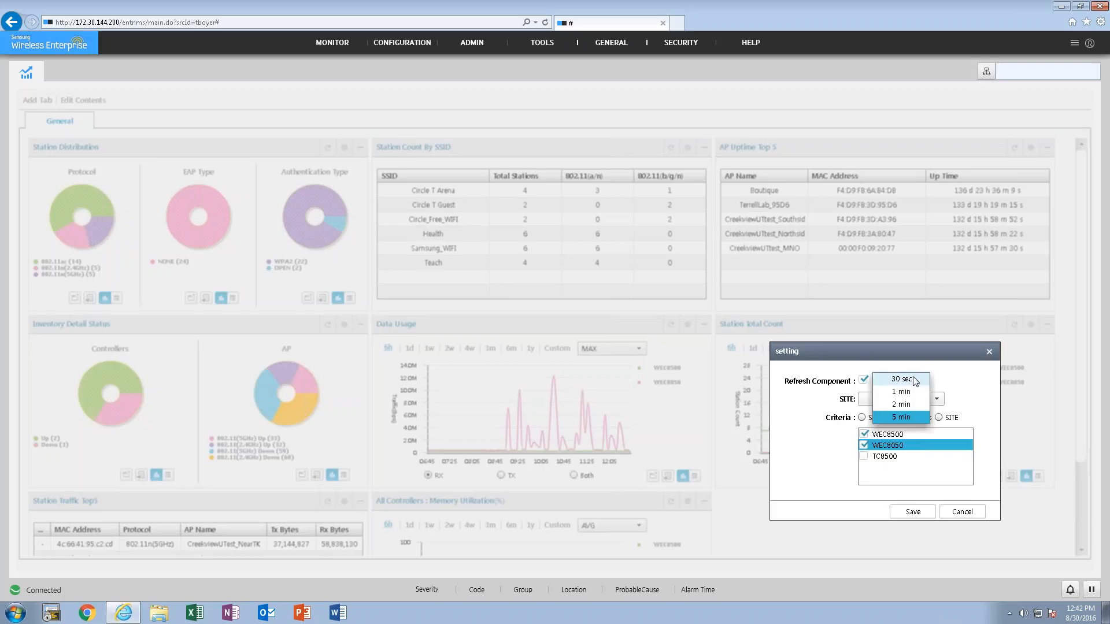
click(946, 383)
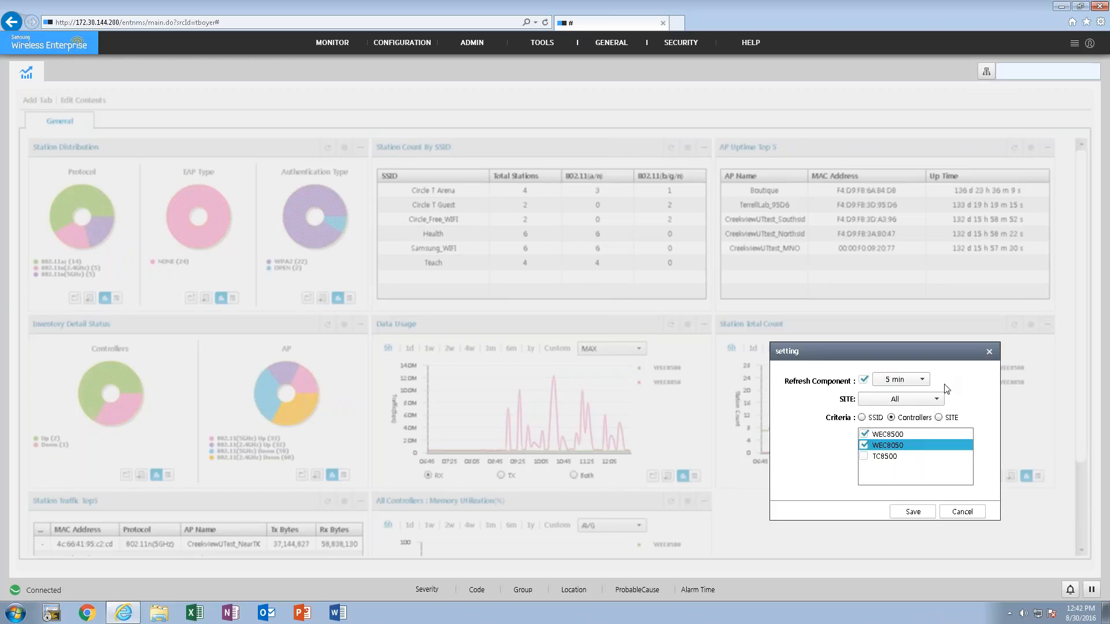
click(961, 512)
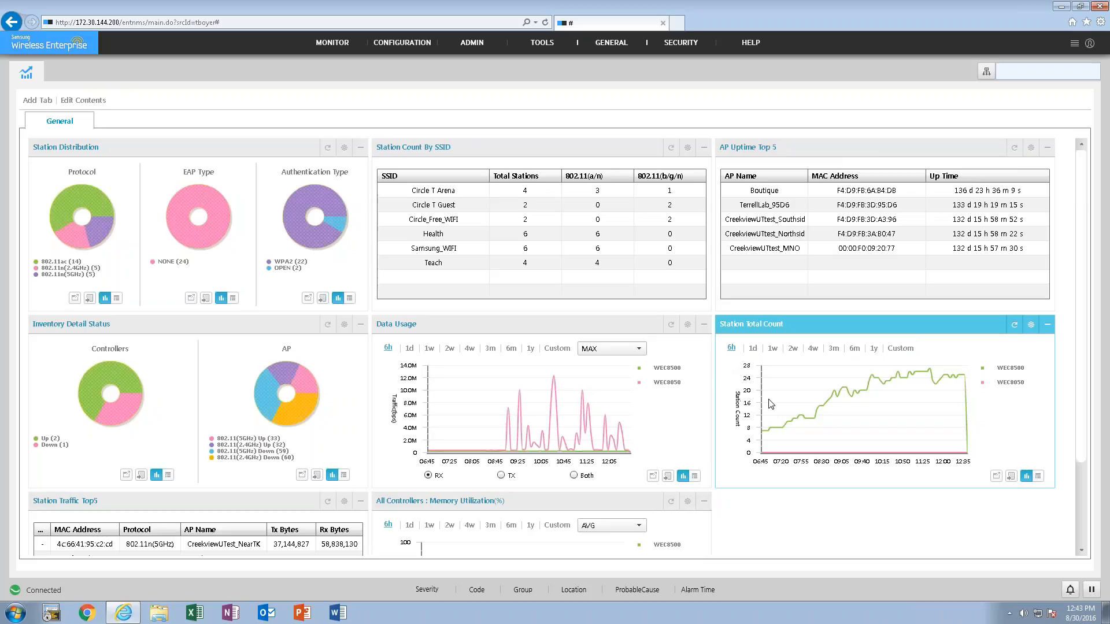
- Examine the Station Total Count and Data Usage charts, including the WEC8050 traffic peak, and the remaining dashboard widgets
mouse_move(769, 451)
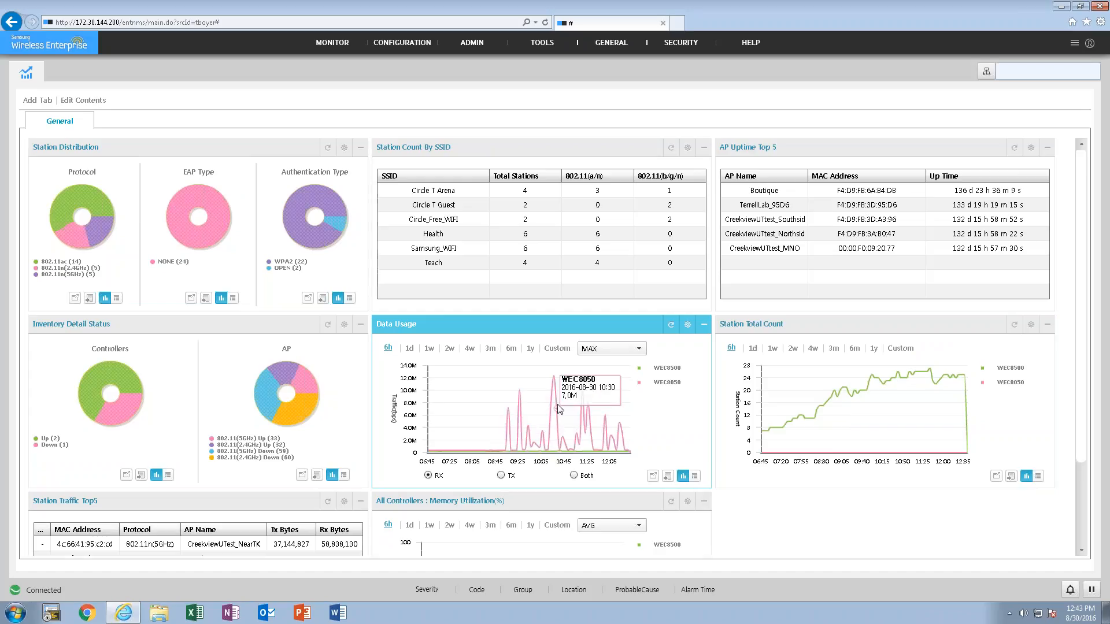
mouse_move(553, 378)
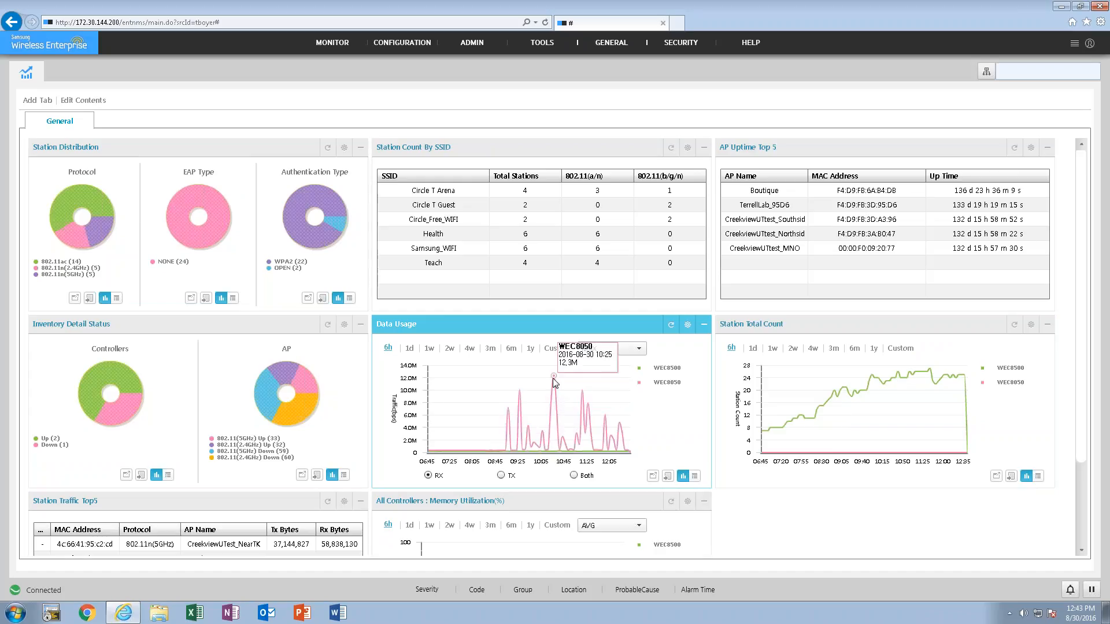
mouse_move(887, 386)
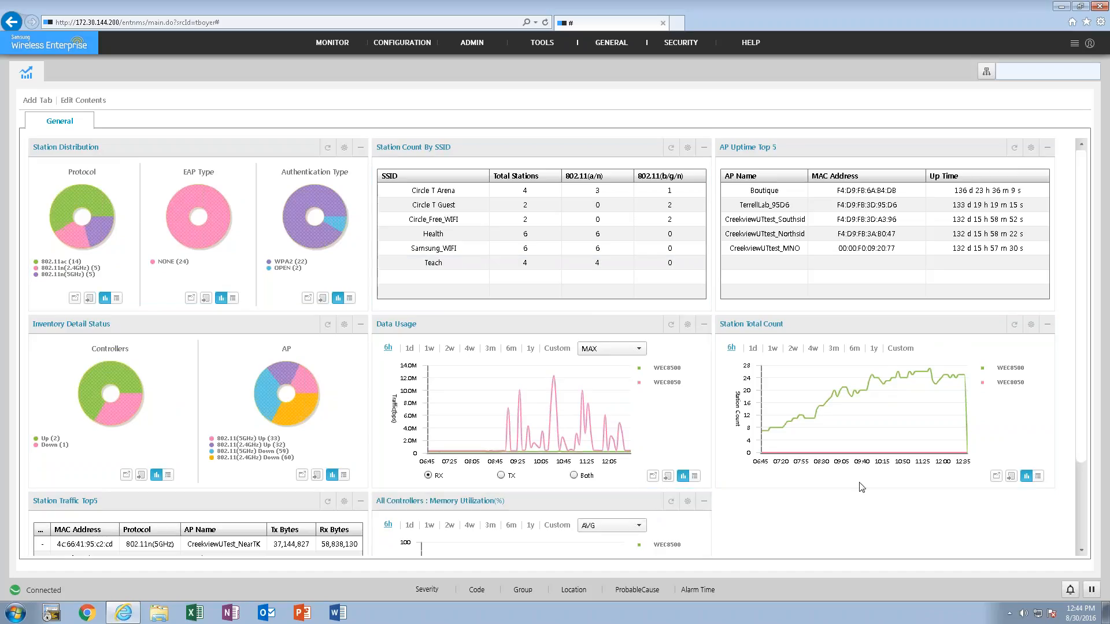
drag(1076, 449, 1073, 577)
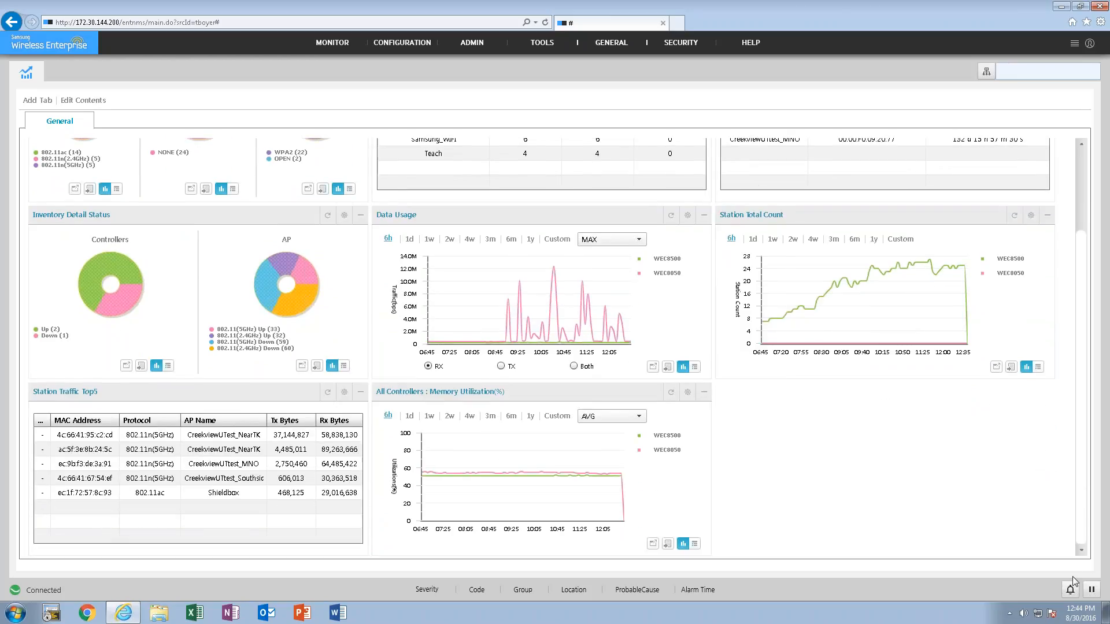
drag(1072, 577, 1079, 315)
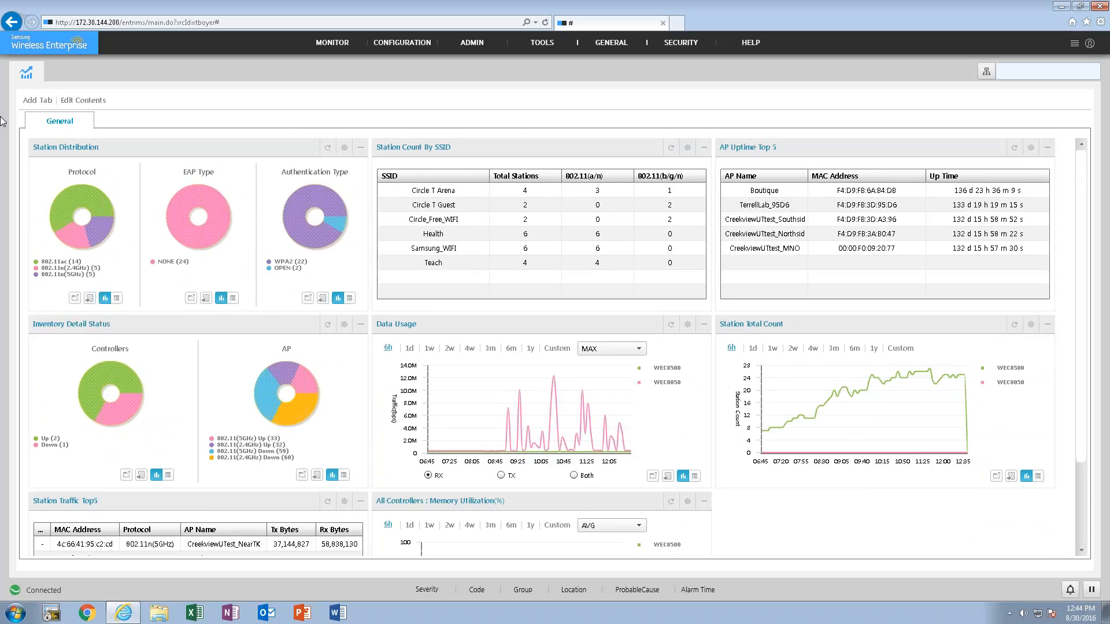
- Inspect the name field and available contents for creating a new dashboard tab, and cancel without saving
click(42, 102)
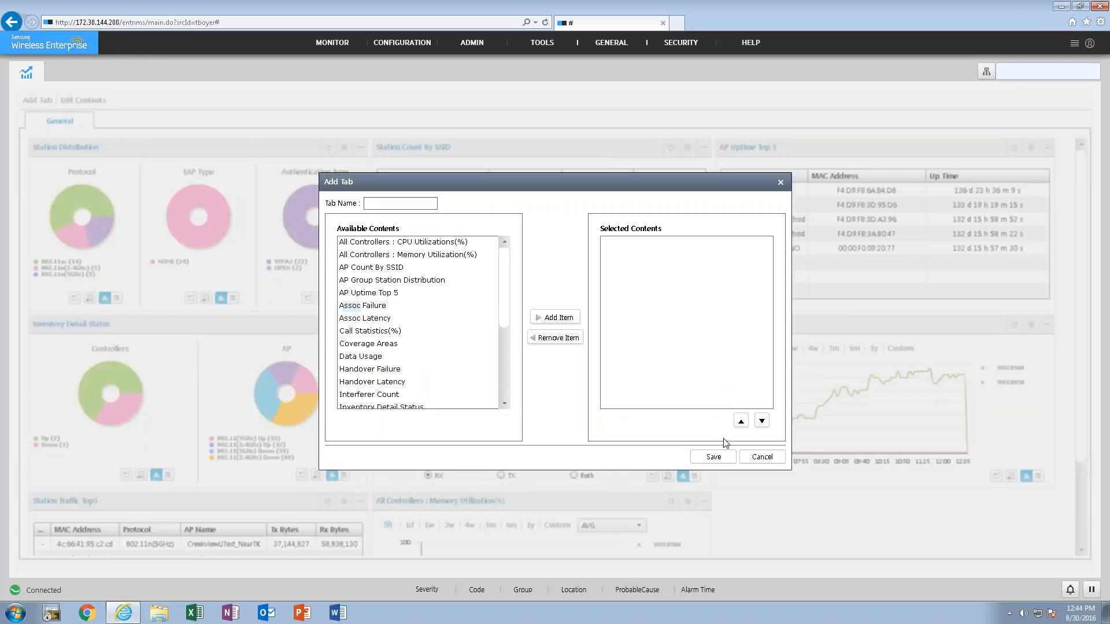
click(405, 204)
click(770, 463)
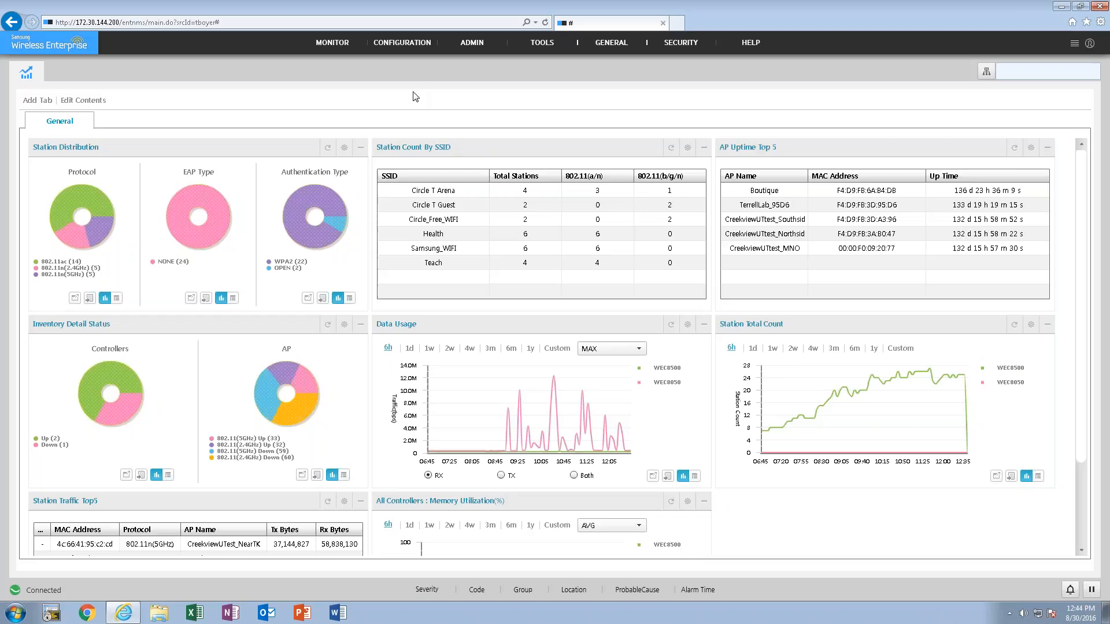
- Review the functions offered under Monitor, Configuration, Admin, Tools, General, Security and Help, including the overview that lists them all together
mouse_move(391, 46)
mouse_move(356, 49)
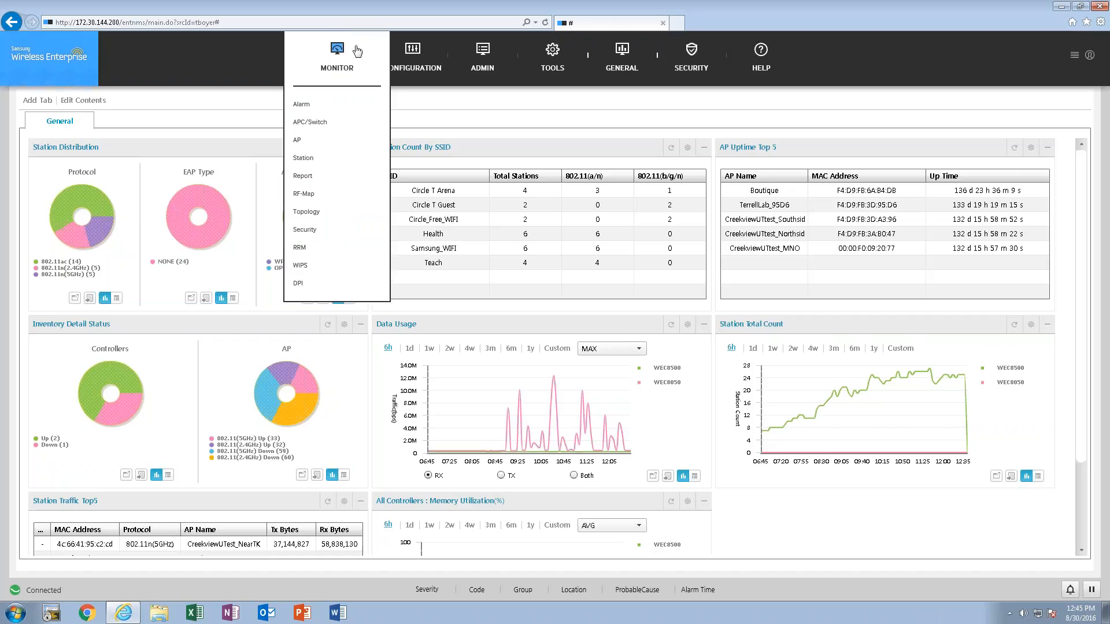
mouse_move(417, 64)
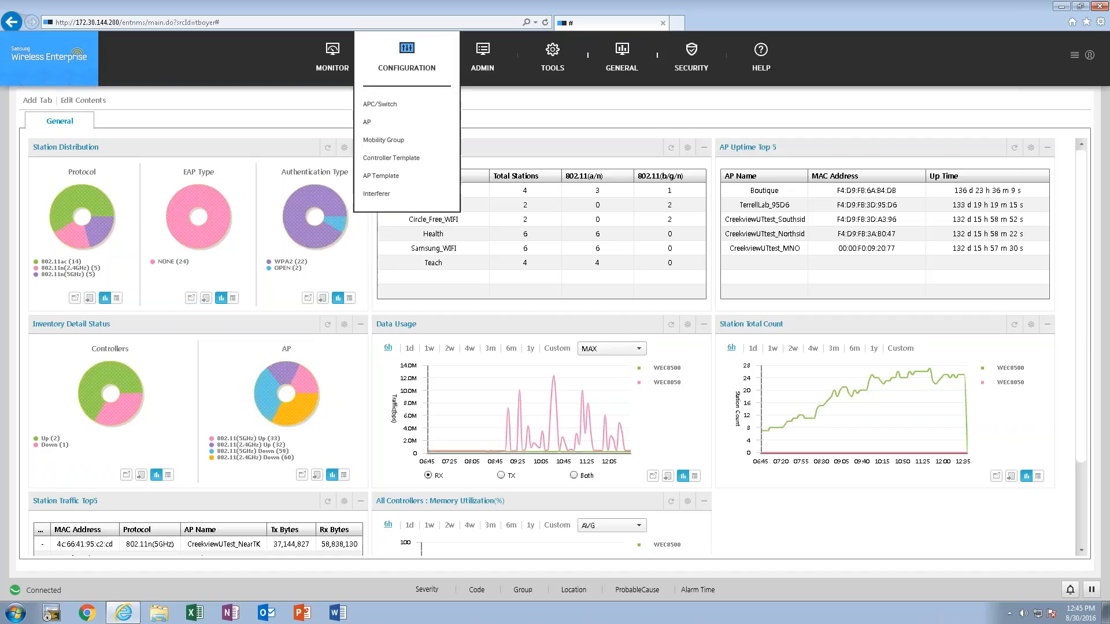
mouse_move(487, 58)
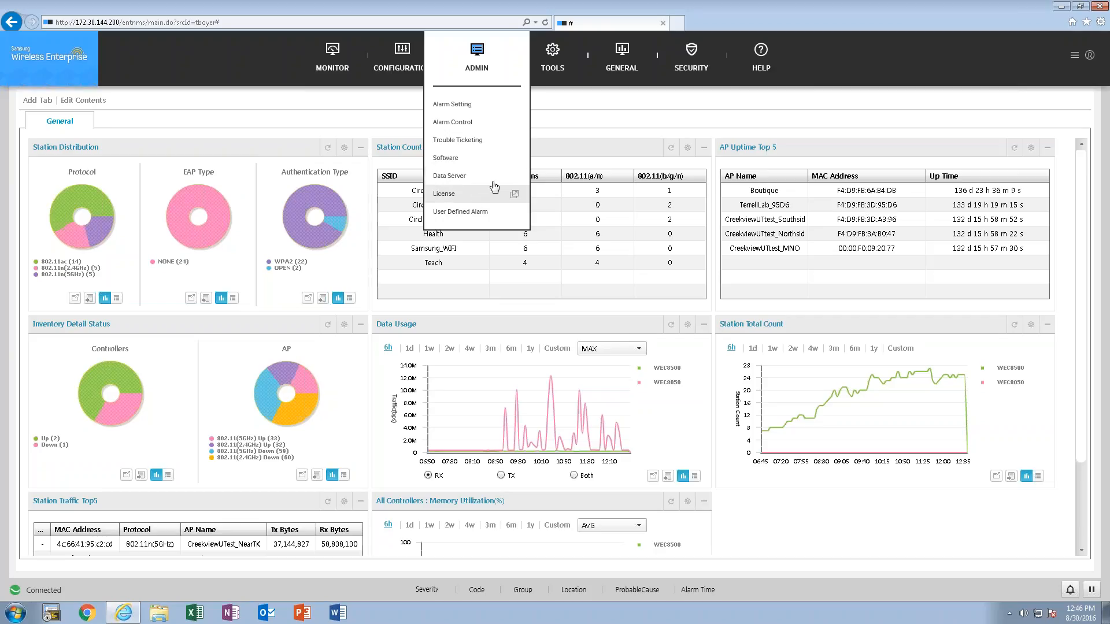
mouse_move(503, 61)
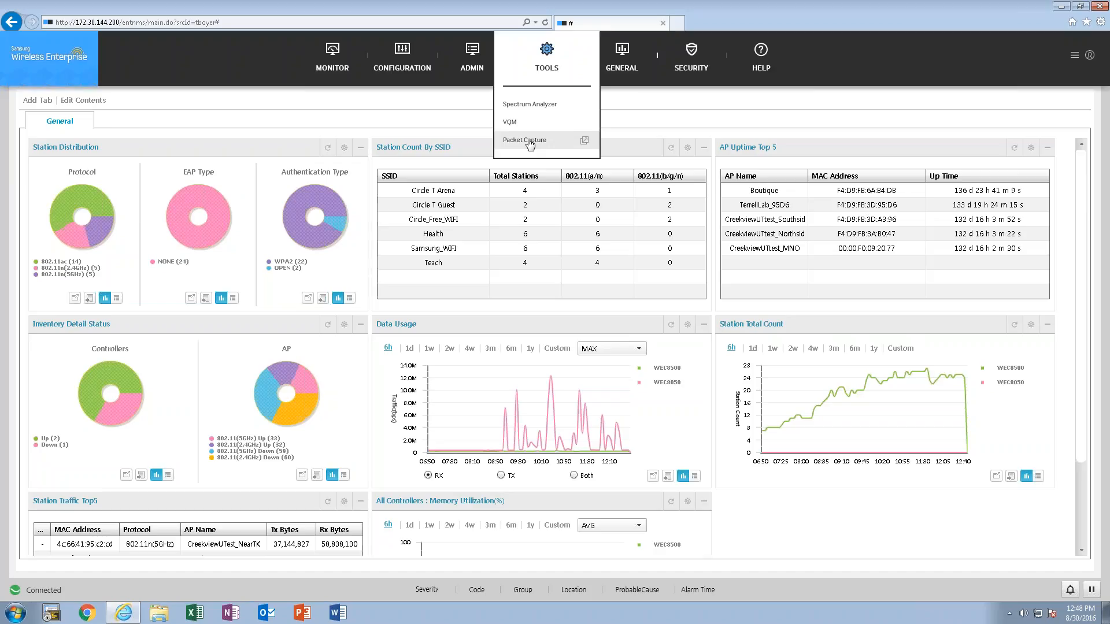
mouse_move(616, 58)
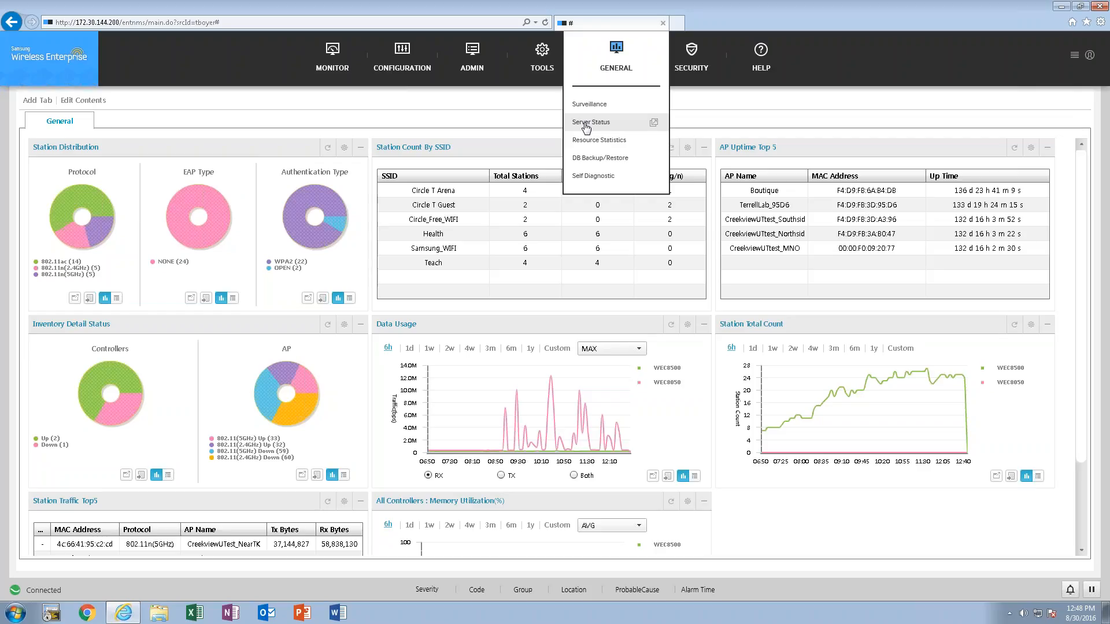
mouse_move(694, 60)
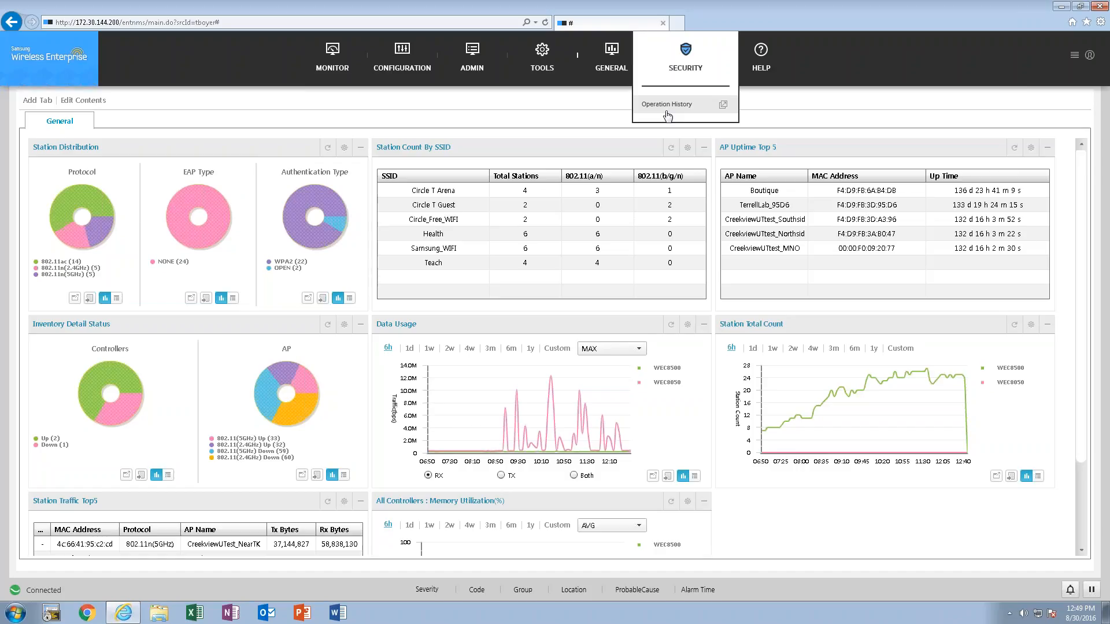
mouse_move(768, 58)
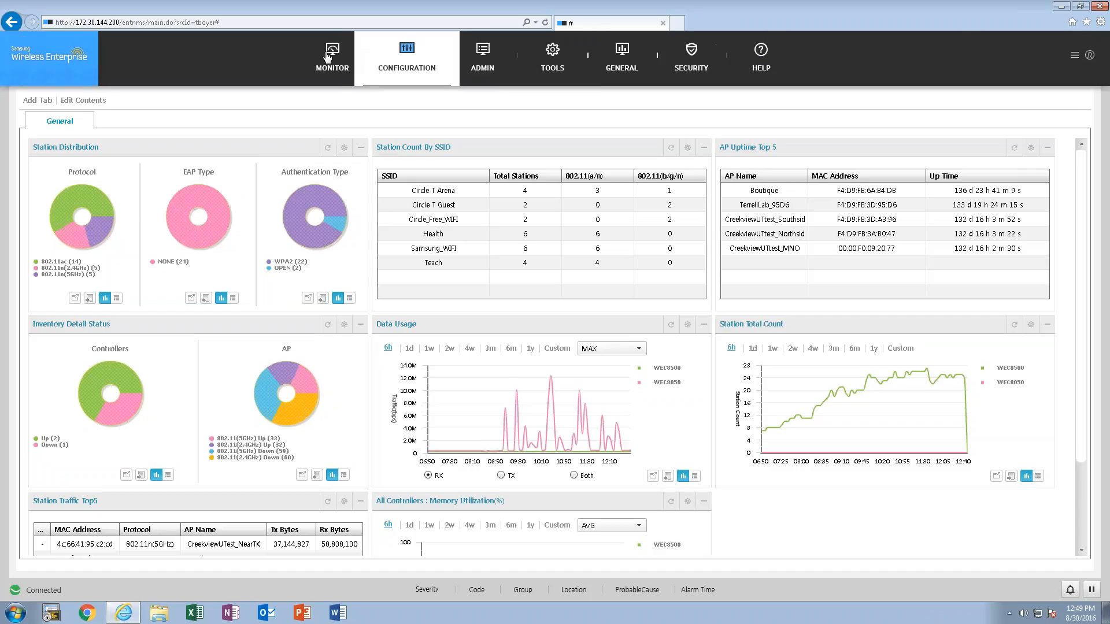
mouse_move(438, 59)
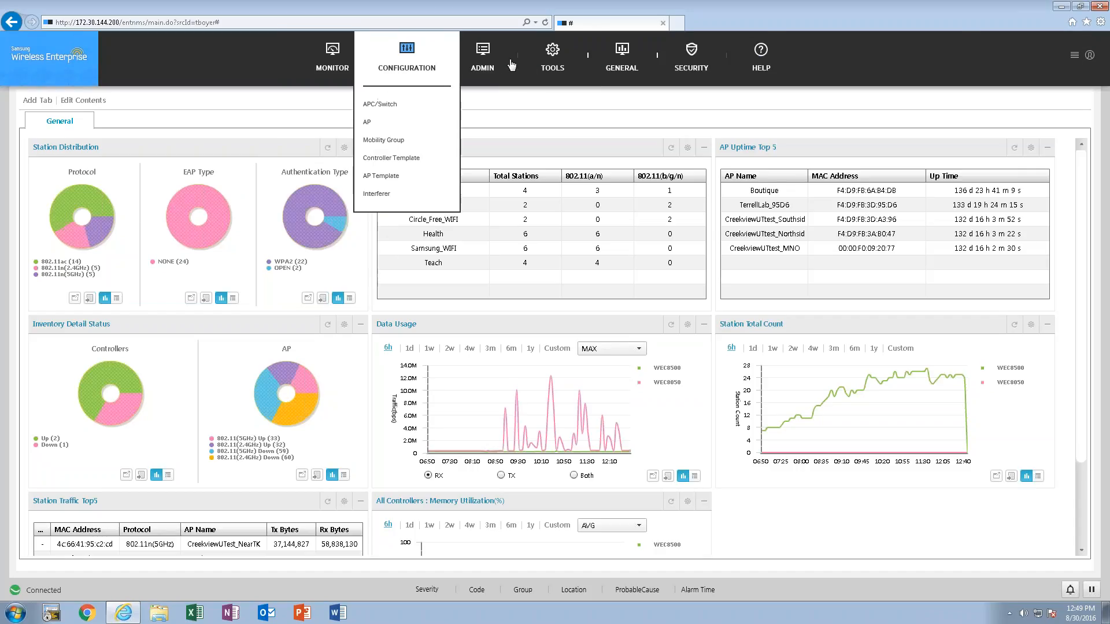
click(1074, 45)
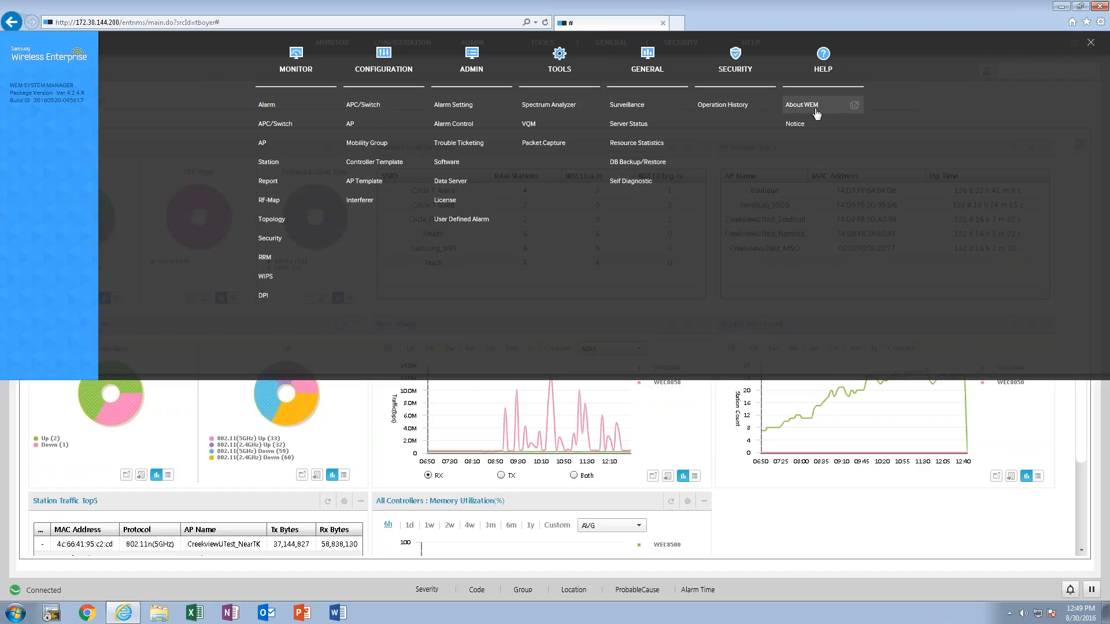
click(1091, 42)
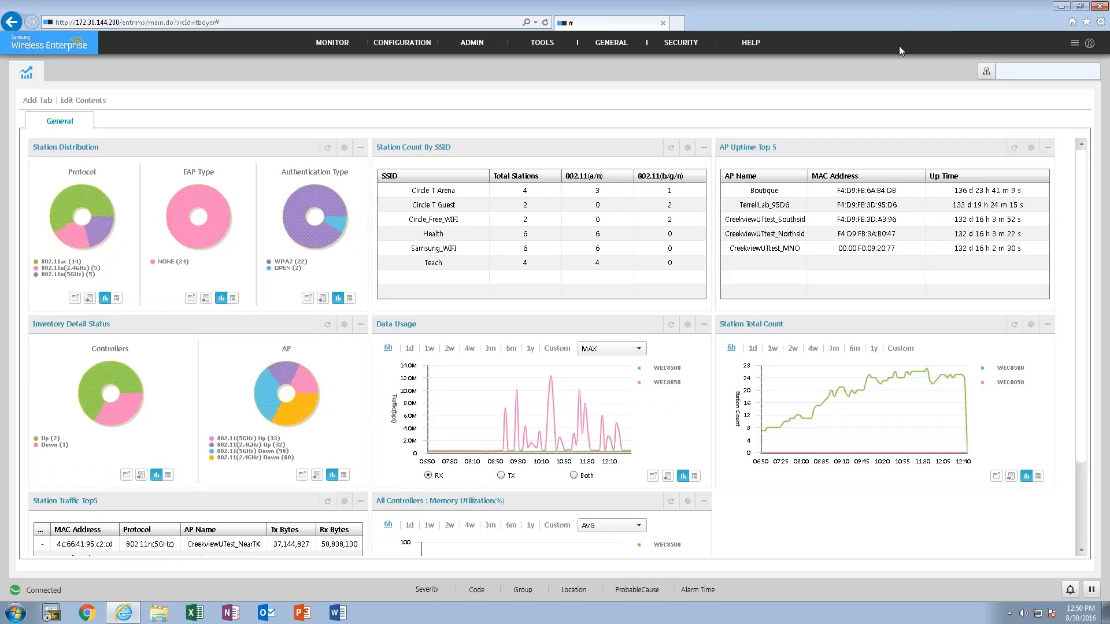
- Open the TreeViewer and examine the devices in the Samsung Lab group, closing it once and leaving it reopened
click(986, 79)
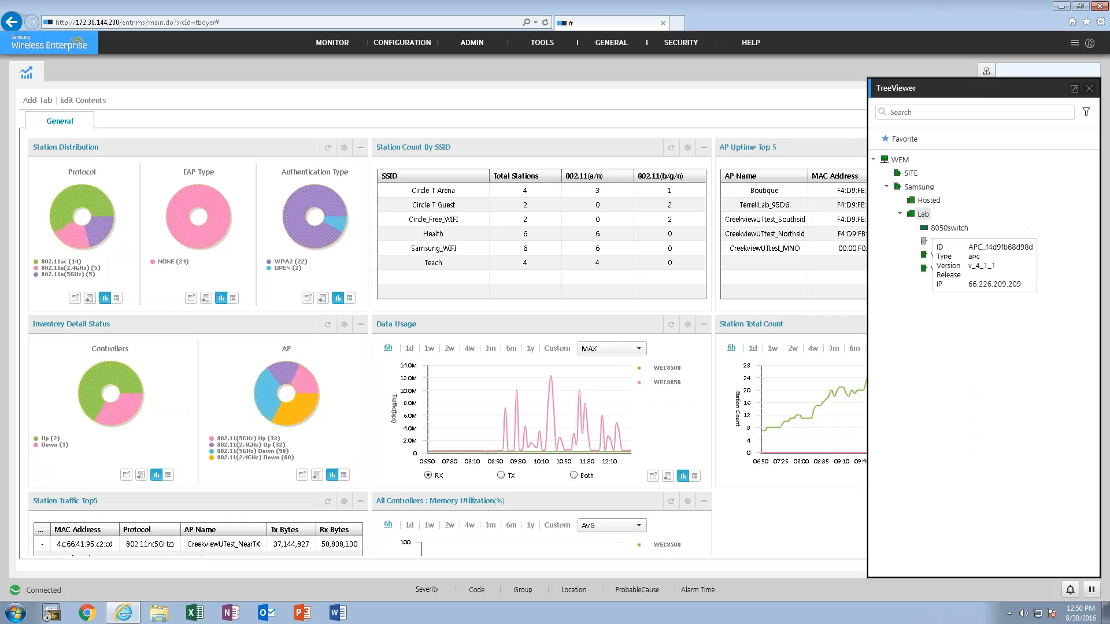
mouse_move(934, 266)
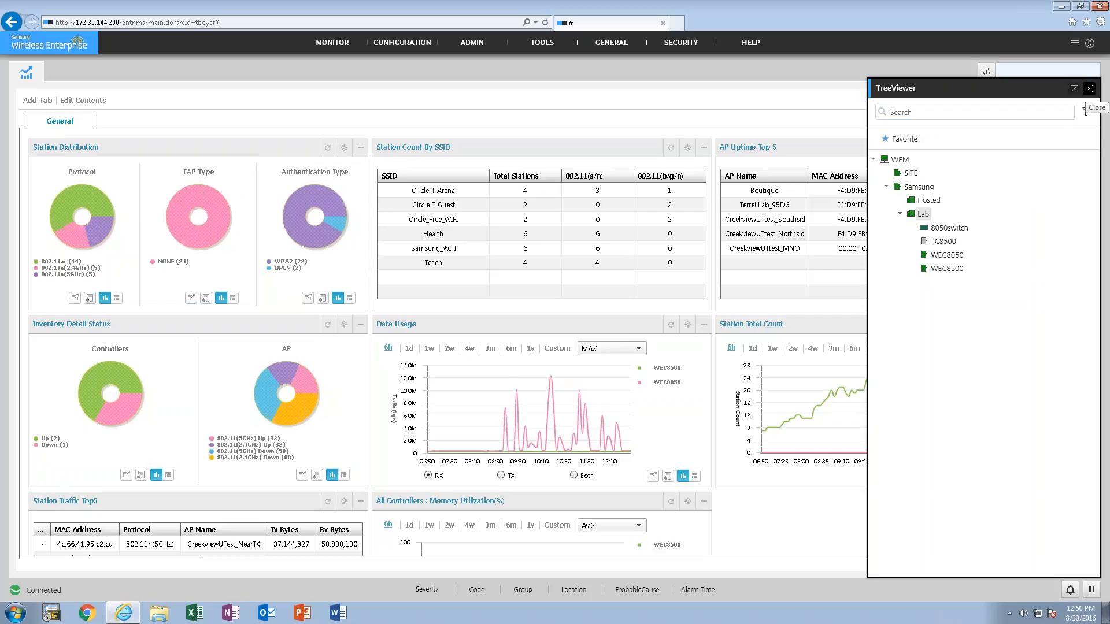
click(1089, 88)
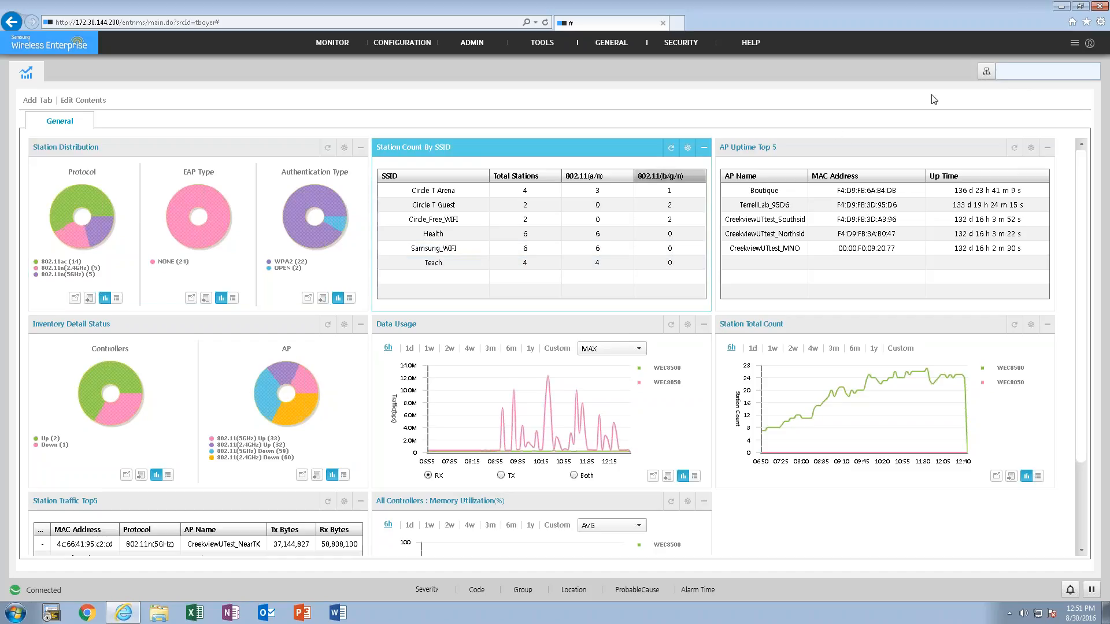
click(987, 73)
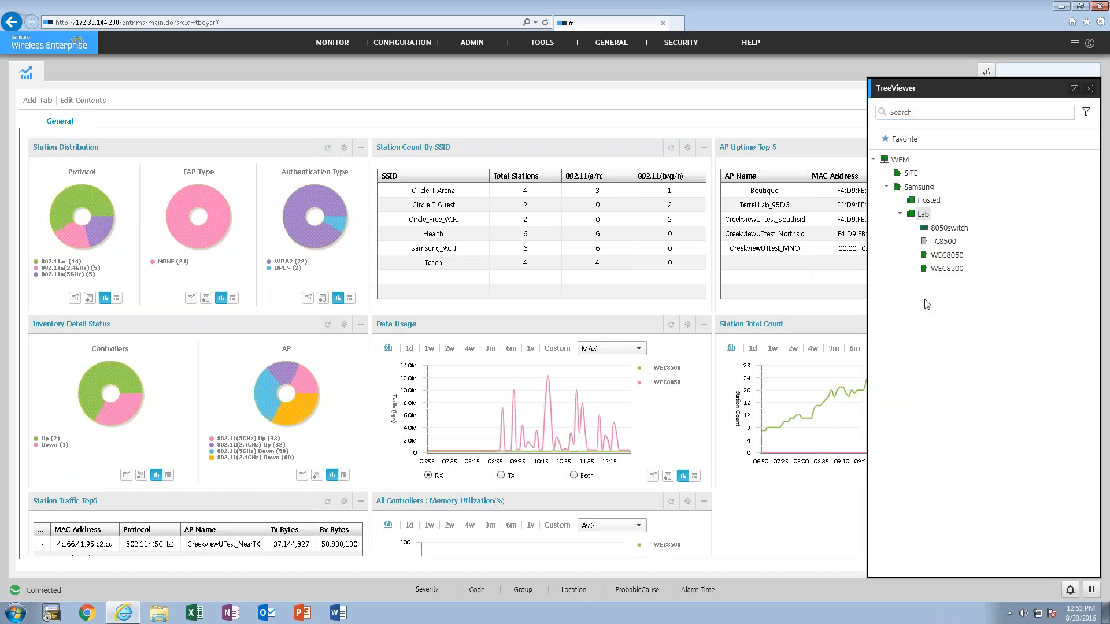
- Review the actions available for the Lab group in the TreeViewer, and enlarge the viewer to full size before closing it
right_click(923, 215)
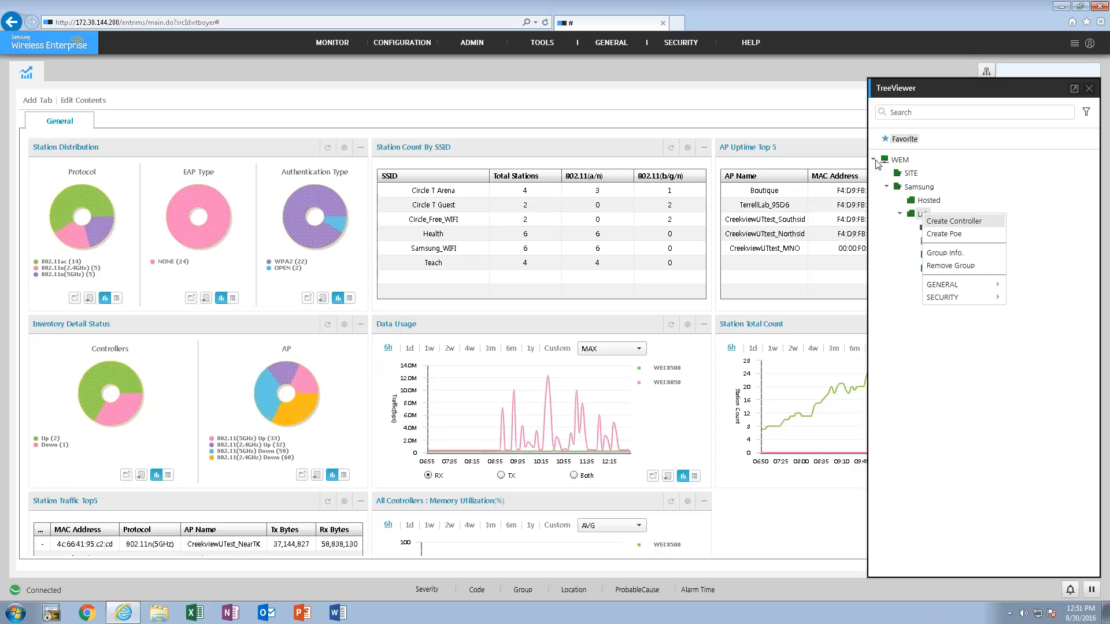
click(875, 160)
click(876, 160)
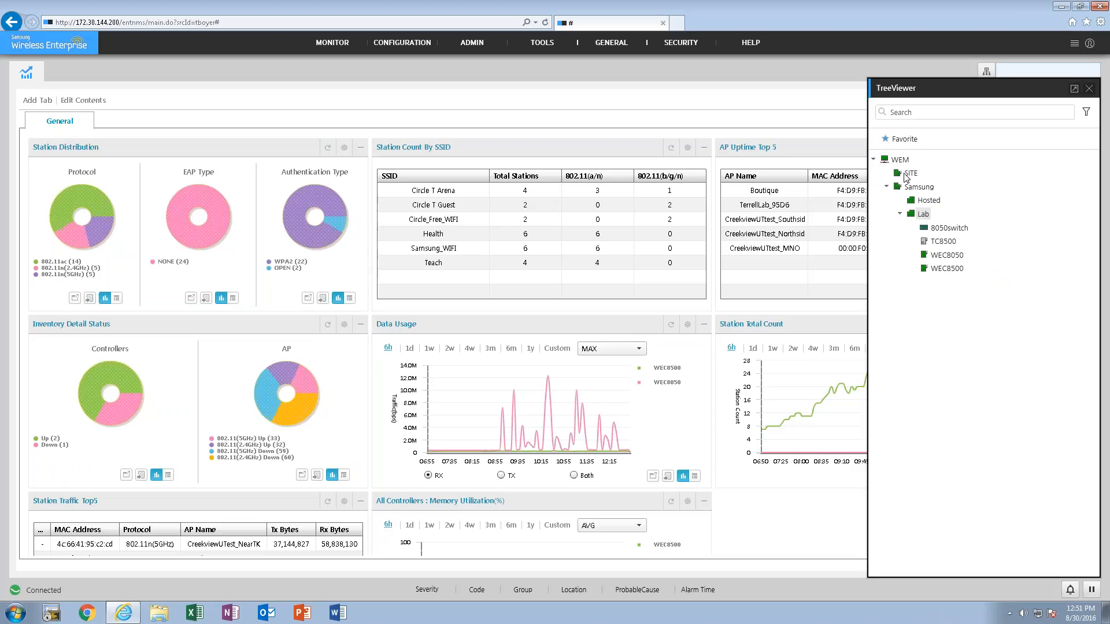
double_click(912, 188)
double_click(912, 189)
double_click(915, 214)
click(902, 215)
mouse_move(941, 248)
right_click(922, 218)
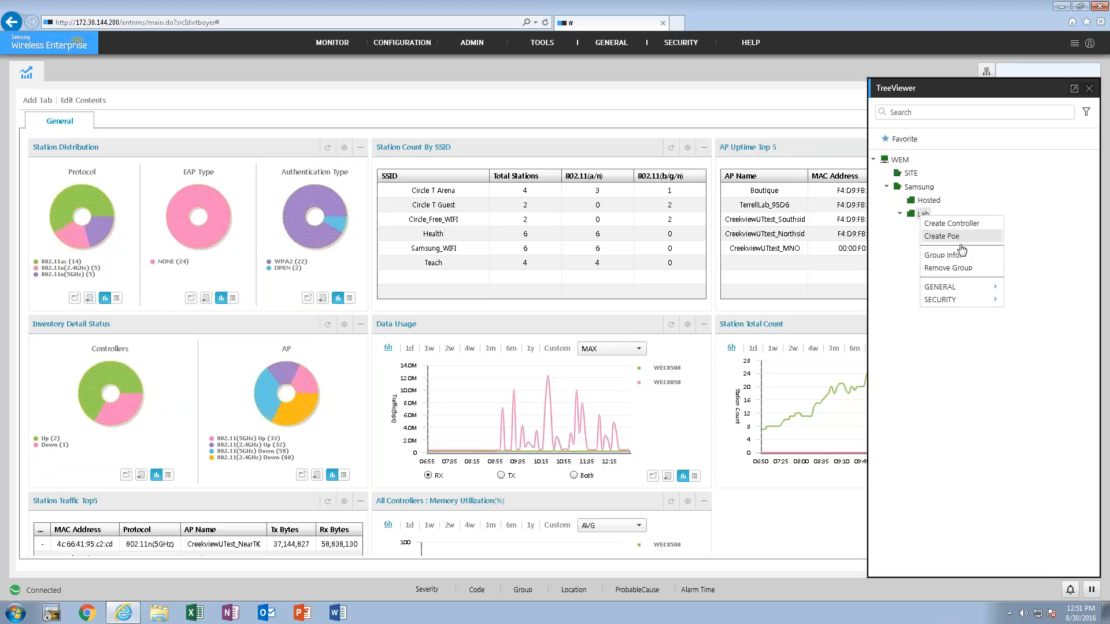
mouse_move(968, 300)
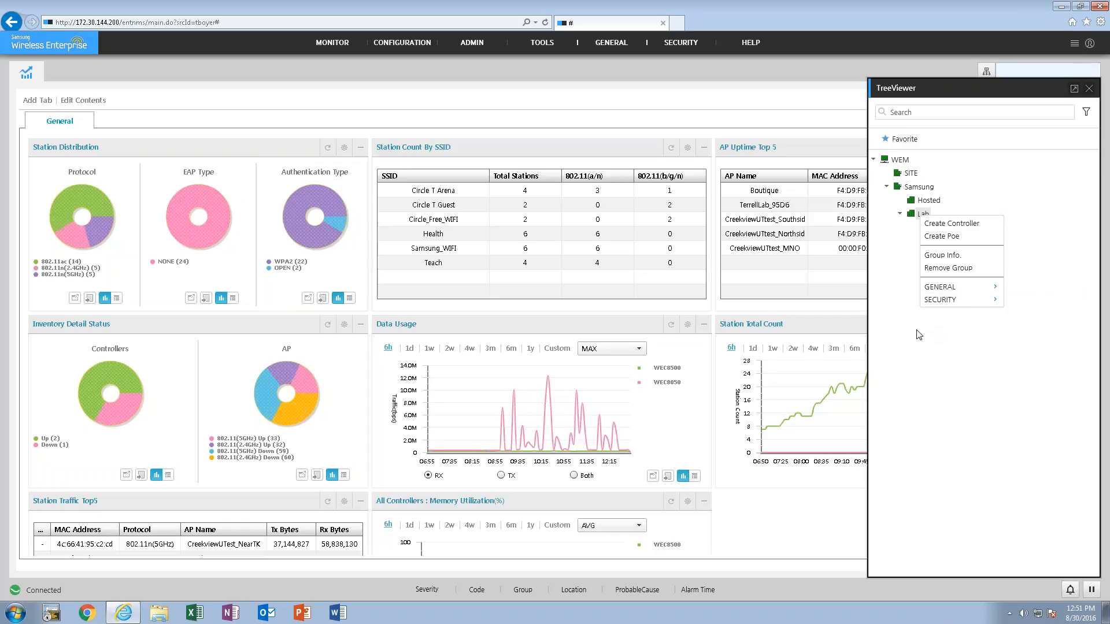
click(908, 348)
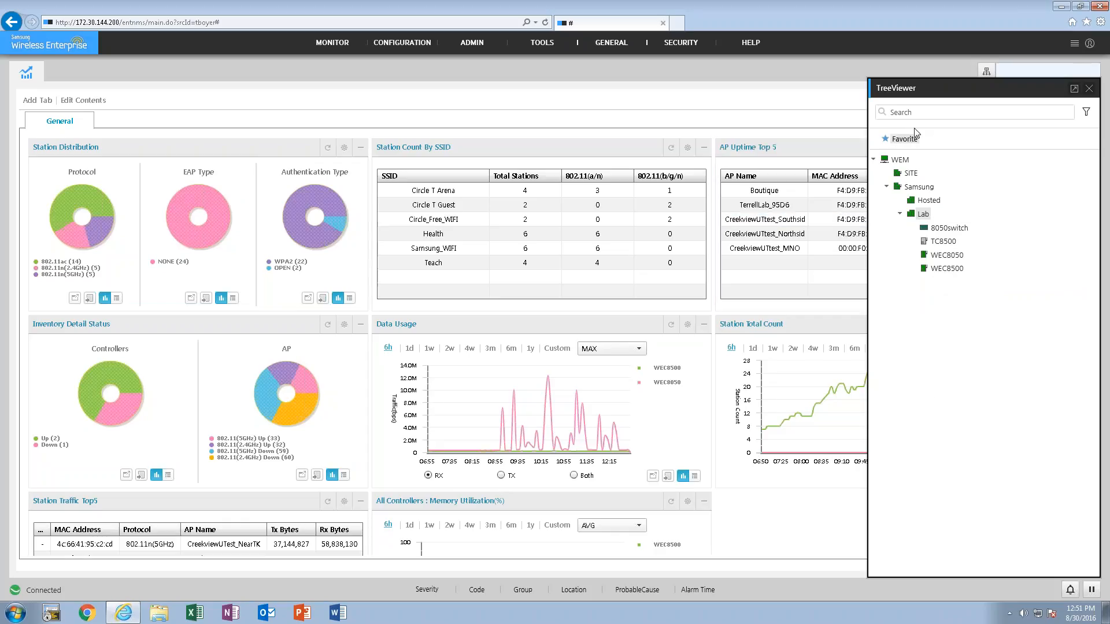
click(1074, 90)
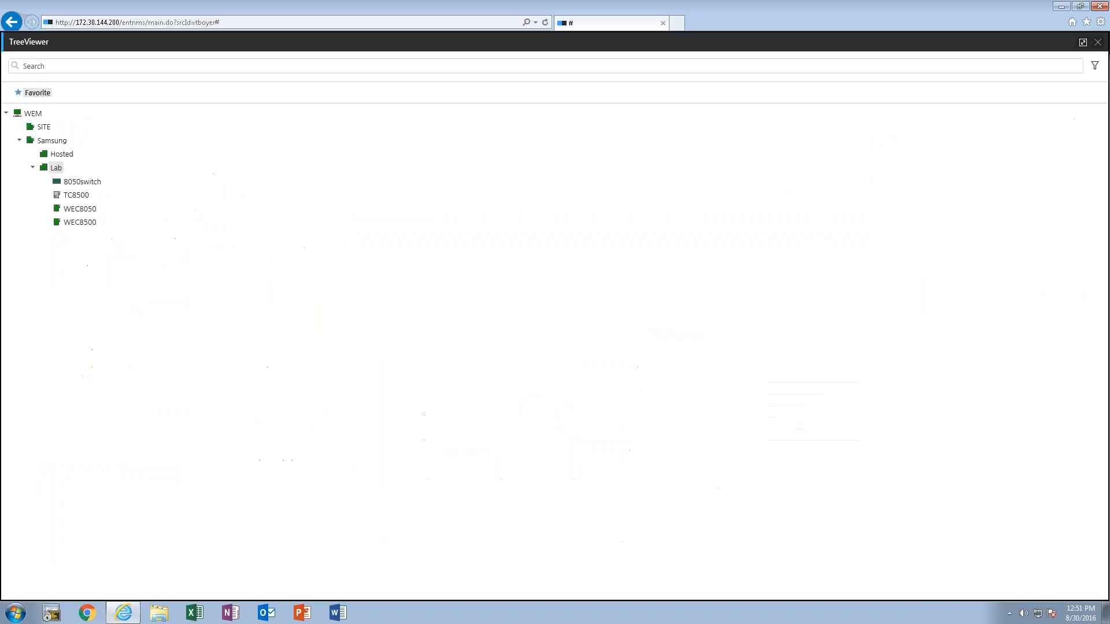
click(1097, 42)
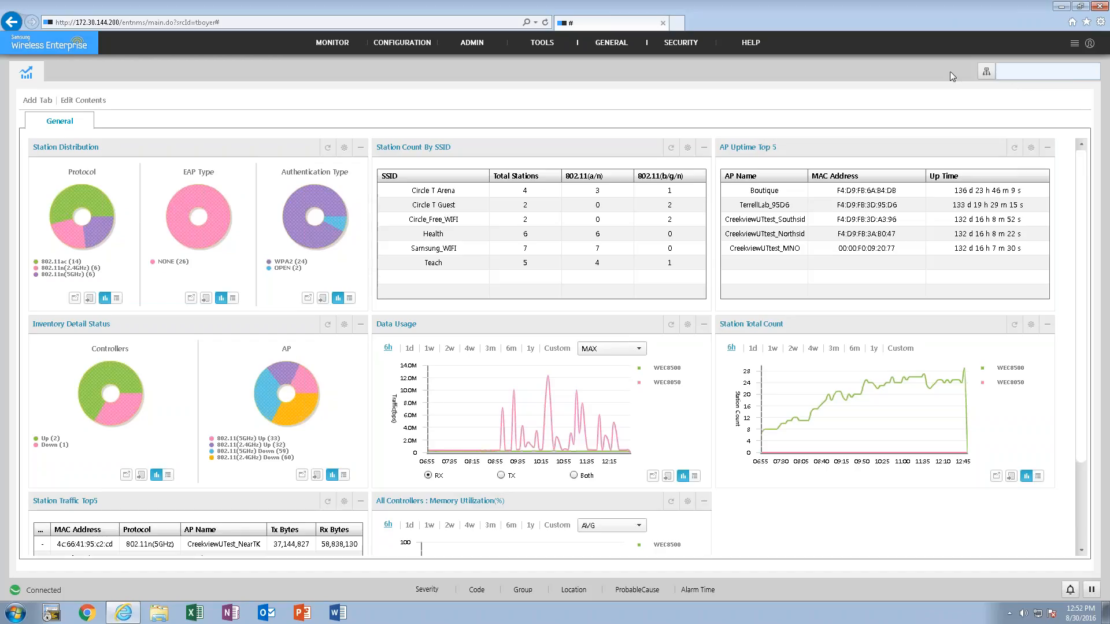
- Open the APC/Switch monitoring summary and examine each controller's address, model, connection status, AP counts and station counts
mouse_move(330, 43)
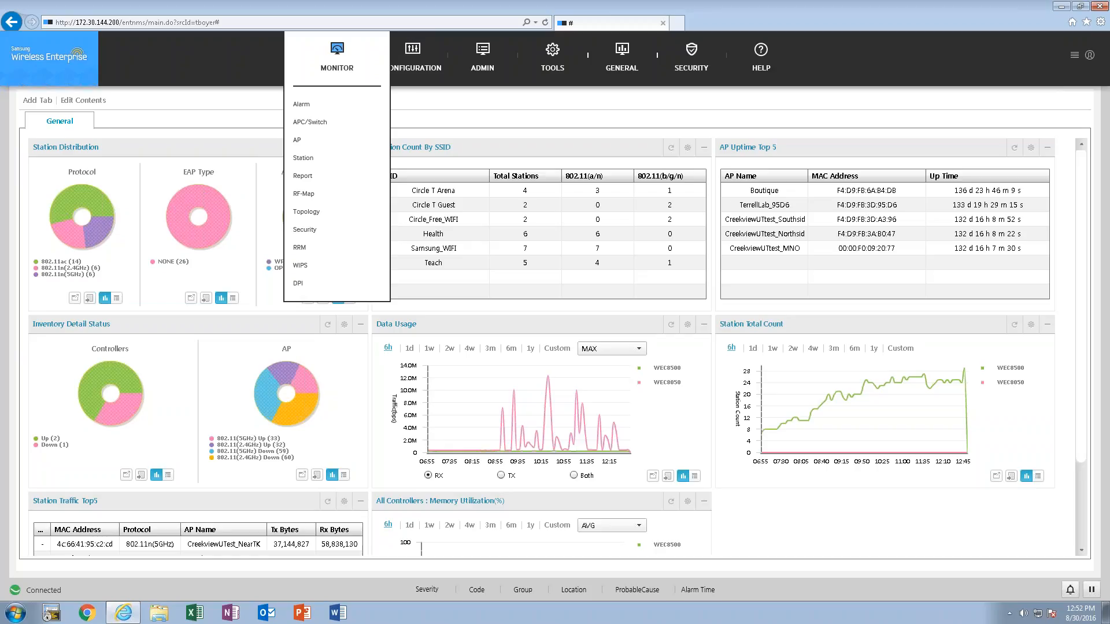
click(322, 122)
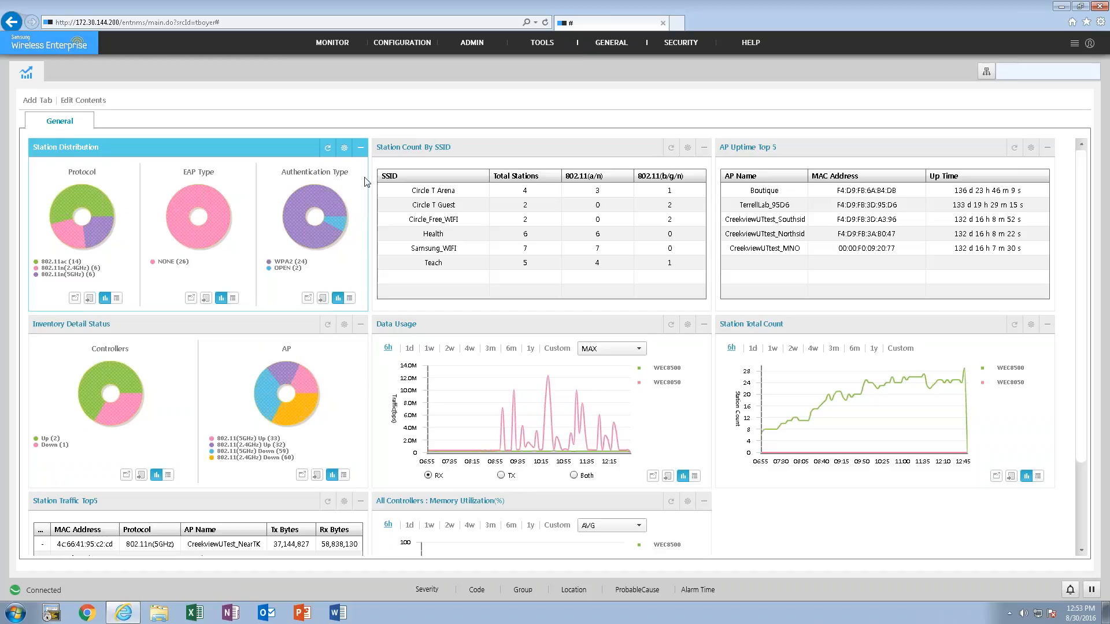
mouse_move(474, 79)
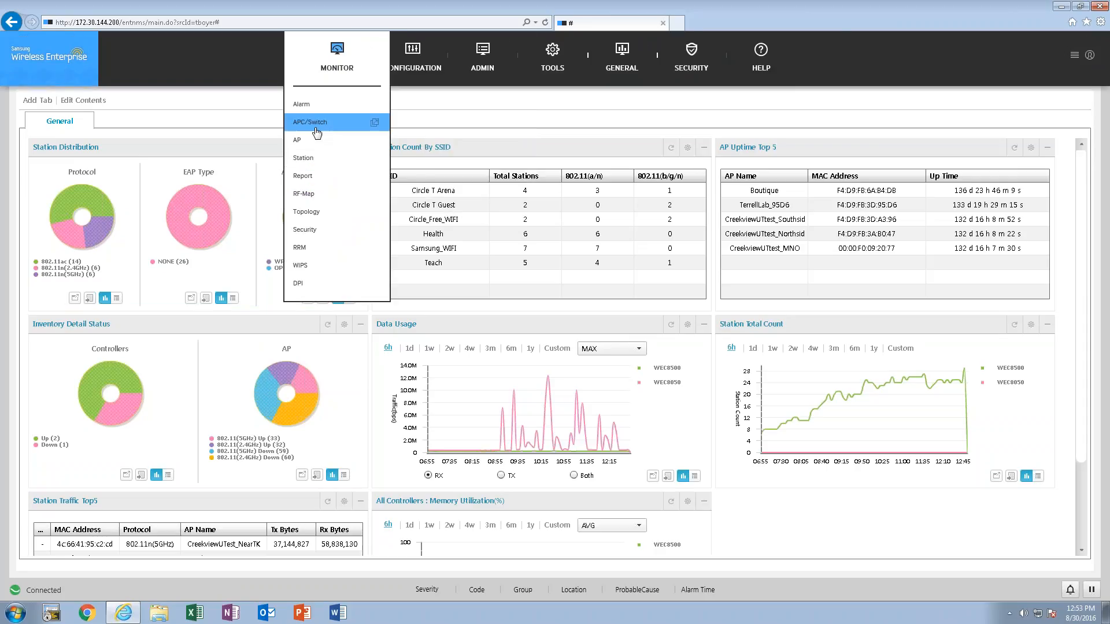
click(316, 133)
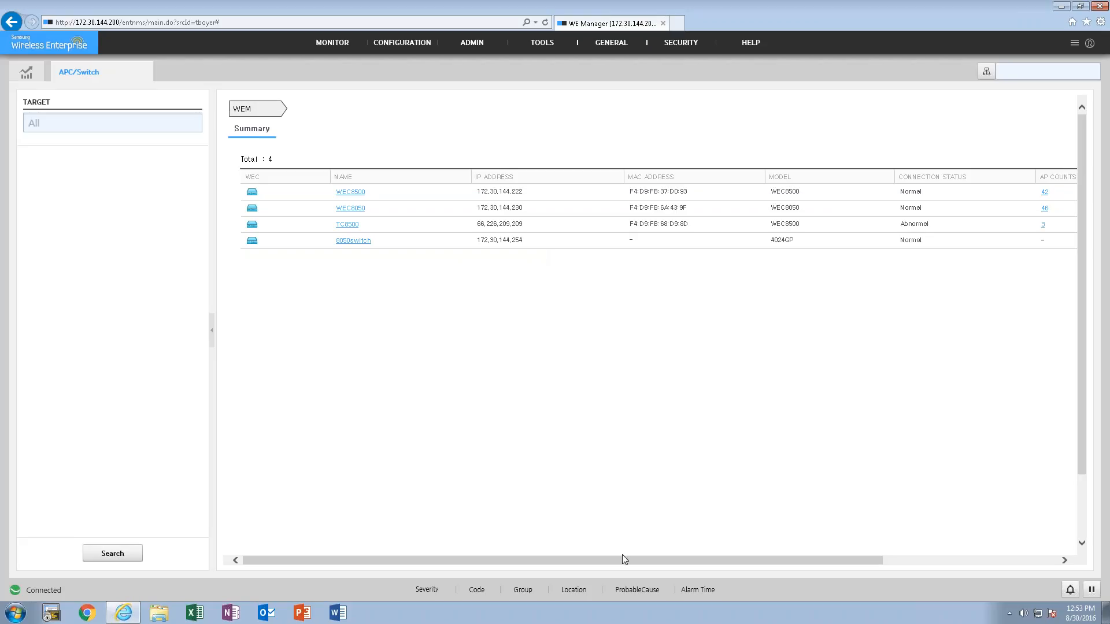
drag(632, 566, 807, 569)
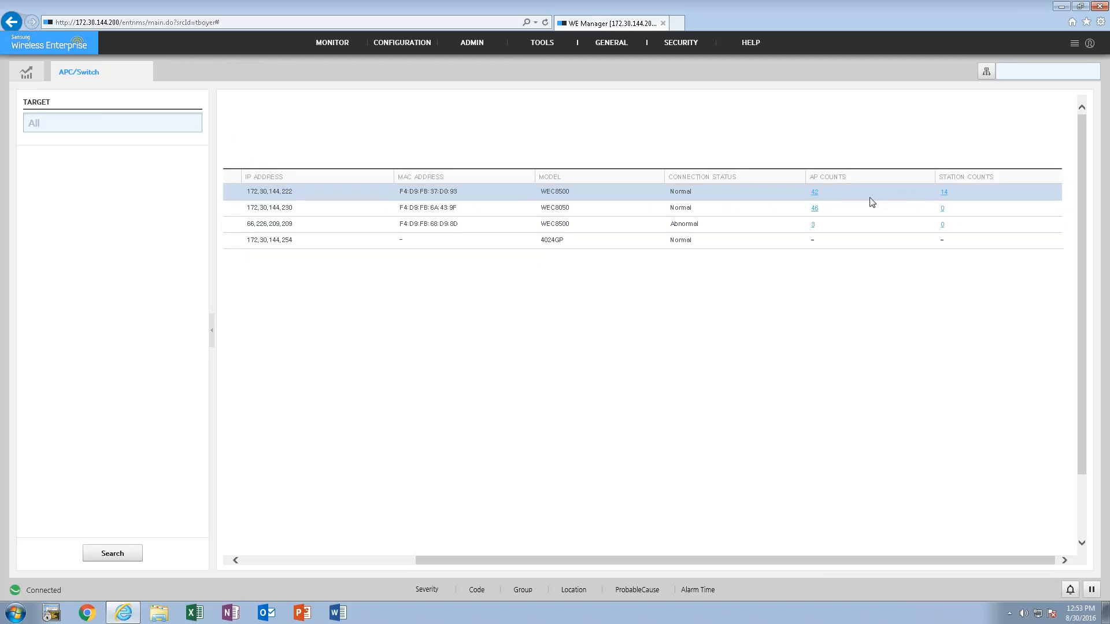
drag(697, 561, 726, 561)
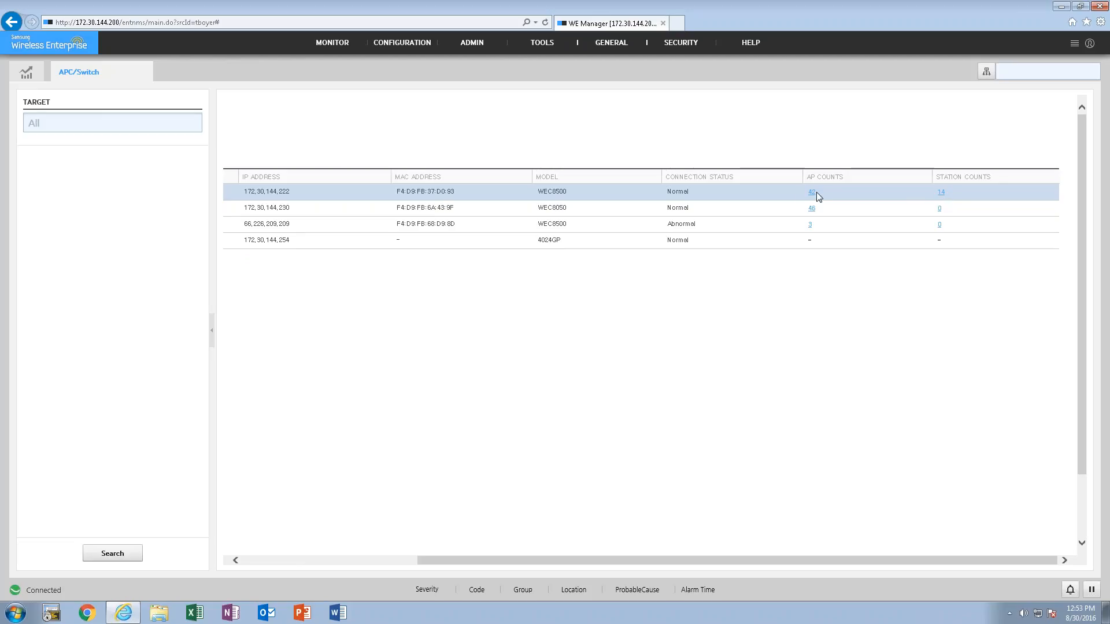
drag(772, 560, 562, 560)
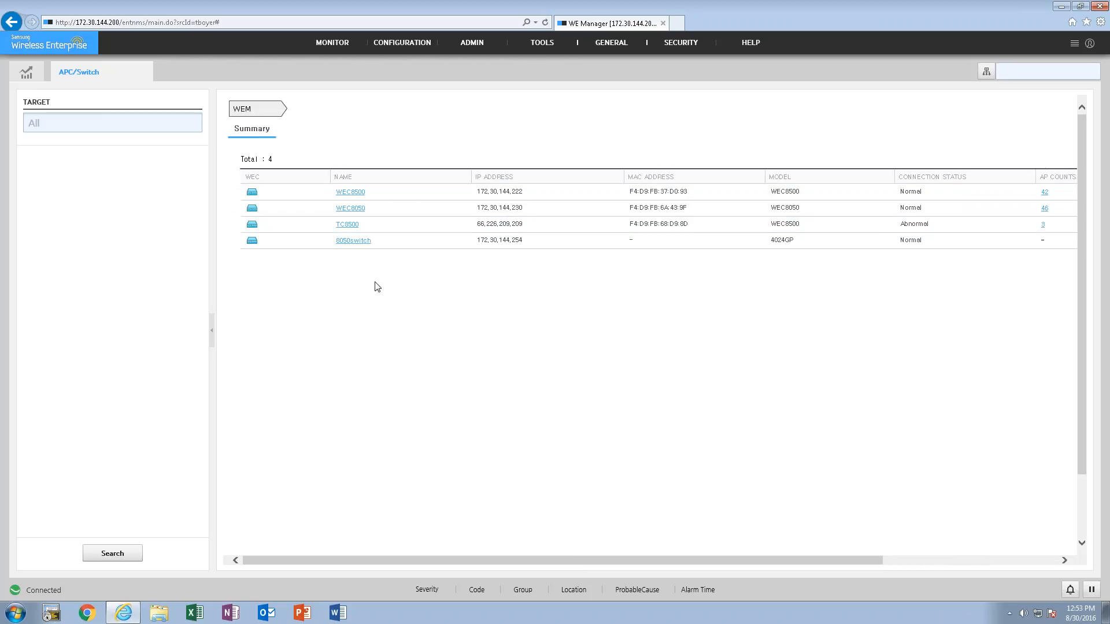
- Open the WEC8050 details and examine its System overview, from resources to port status, and its DHCP list
click(350, 210)
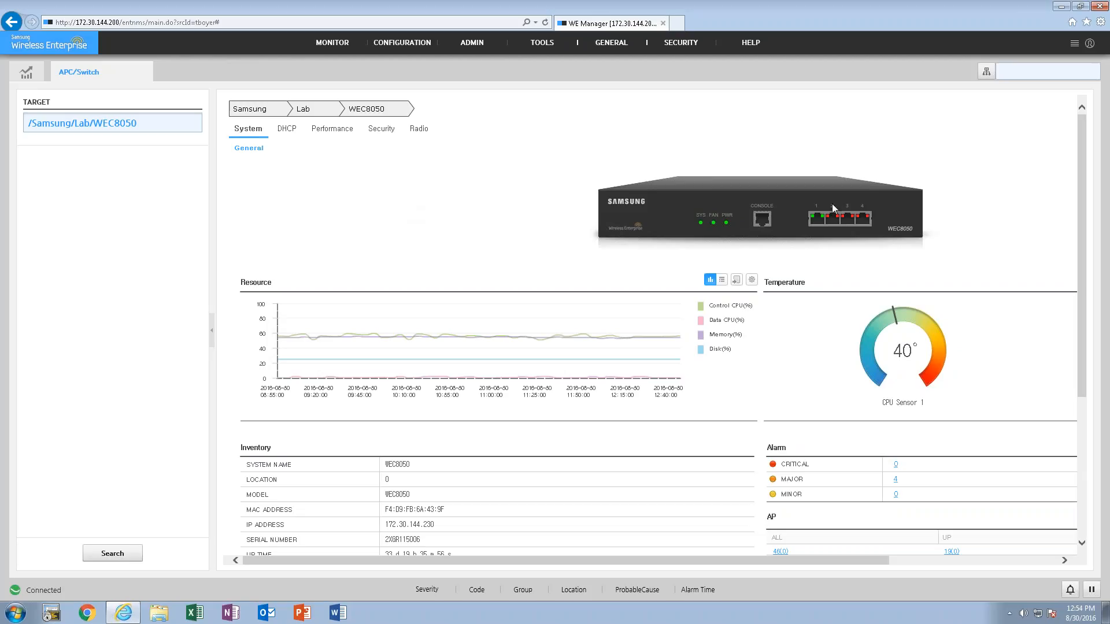
drag(1080, 203, 1073, 356)
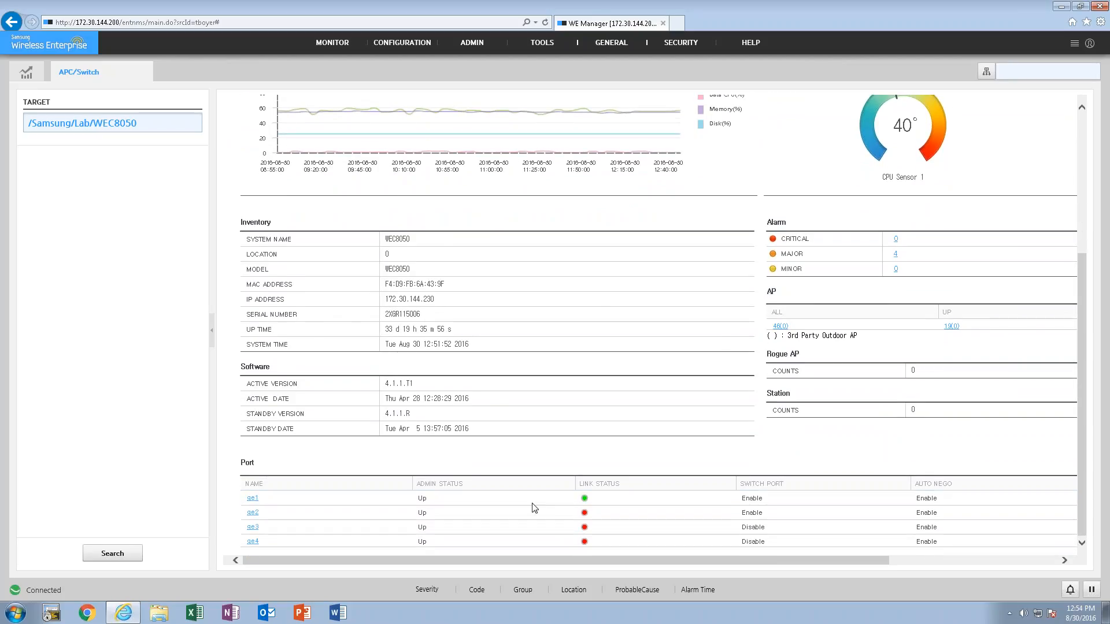
drag(1082, 492, 1082, 371)
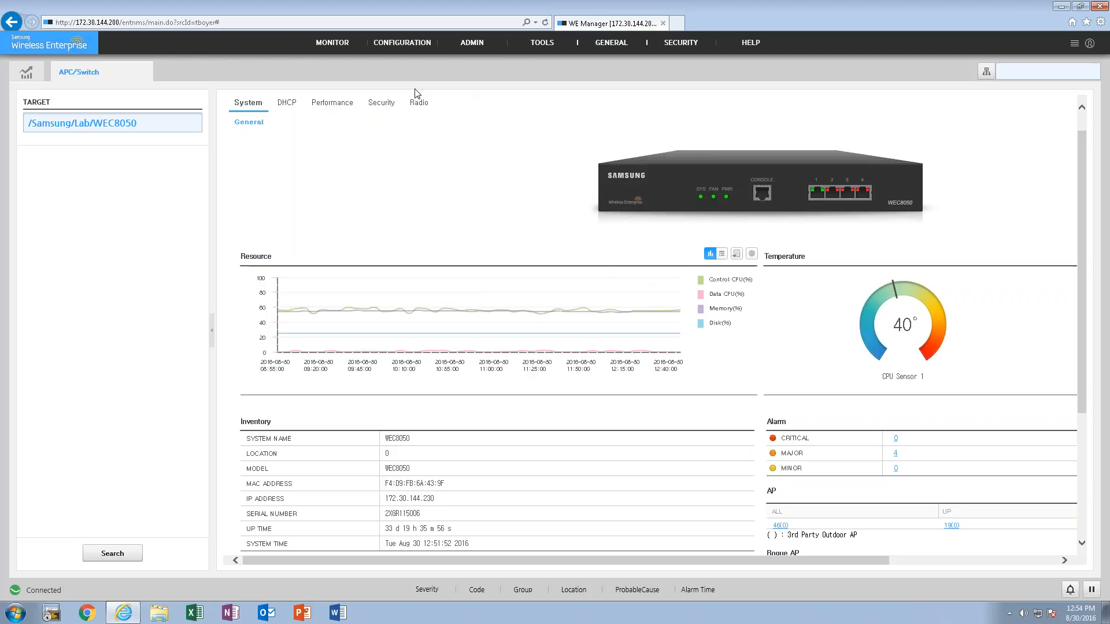
mouse_move(364, 119)
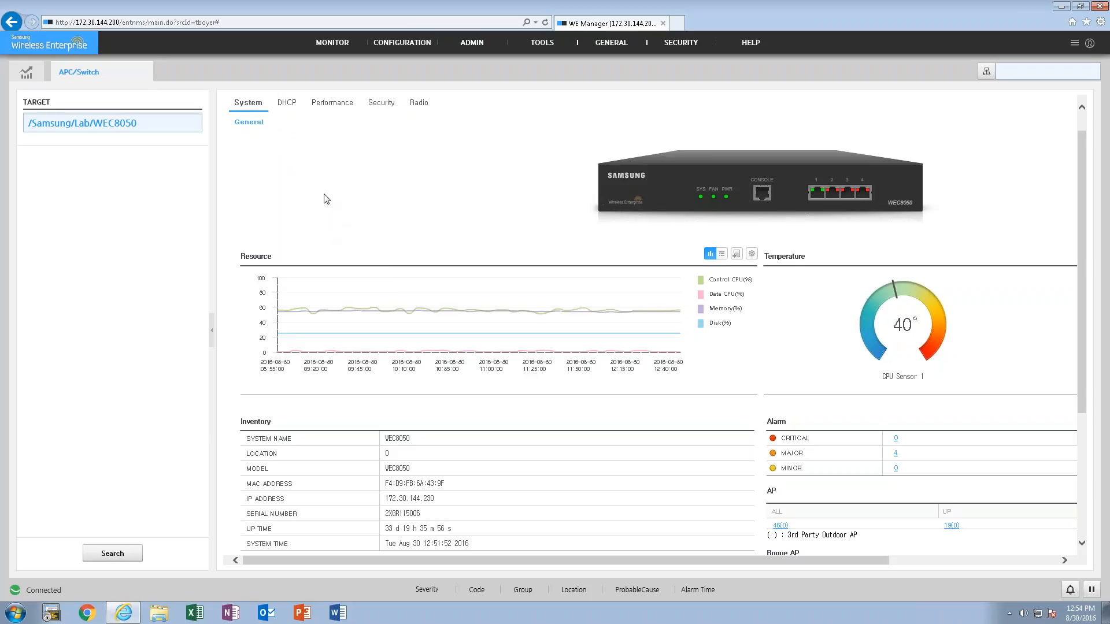
click(286, 103)
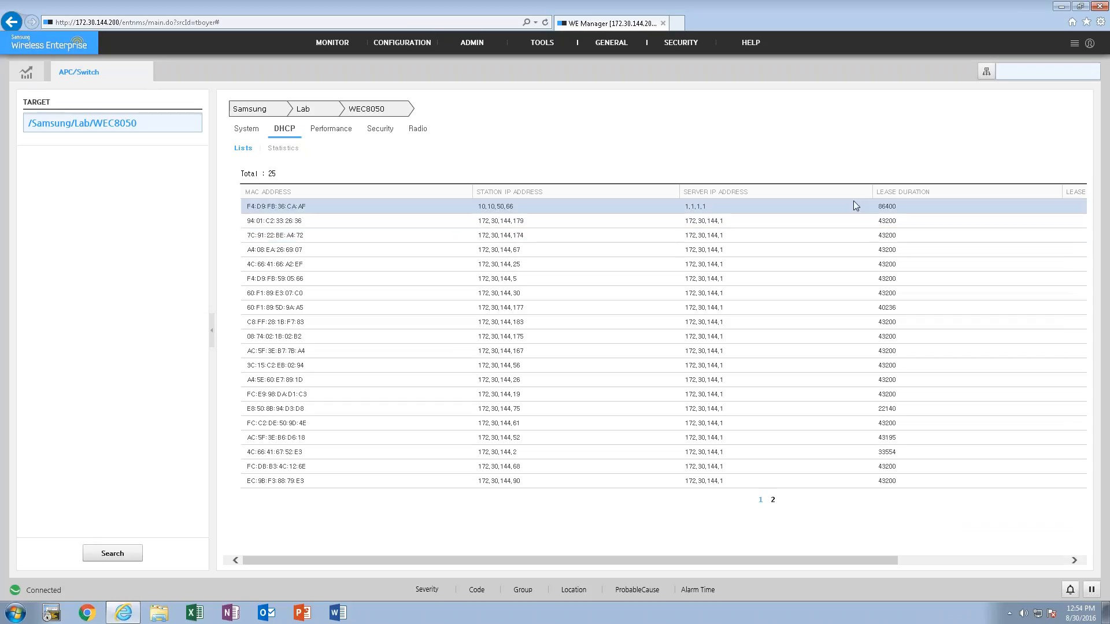
drag(792, 564, 495, 542)
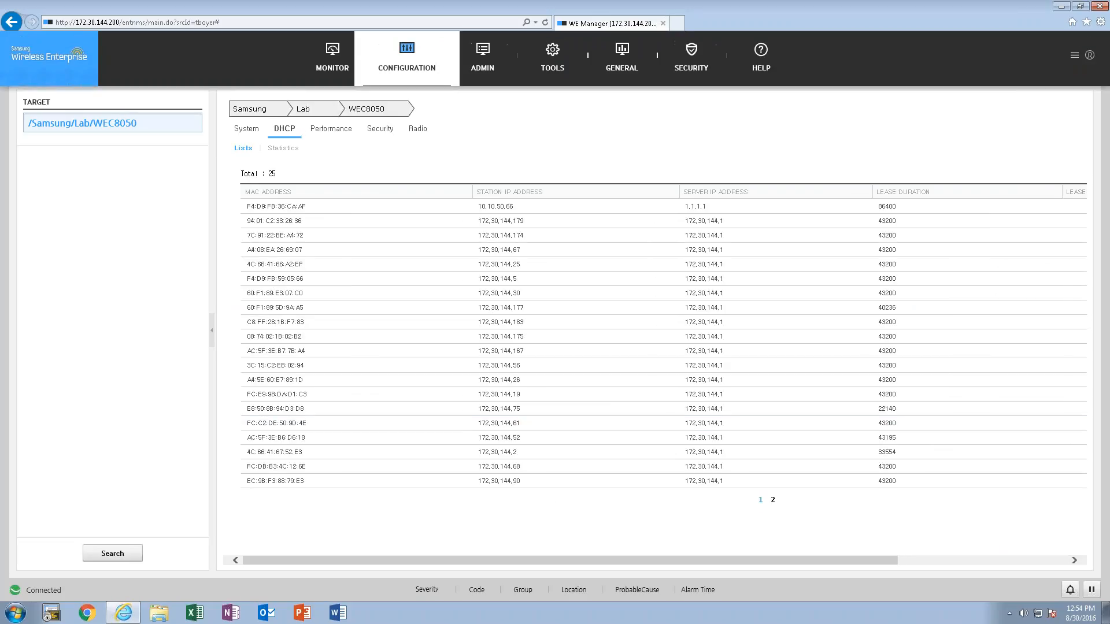
- Close the WEC8050 page and reopen the APC/Switch summary to view the AP and station counts of all controllers
mouse_move(349, 43)
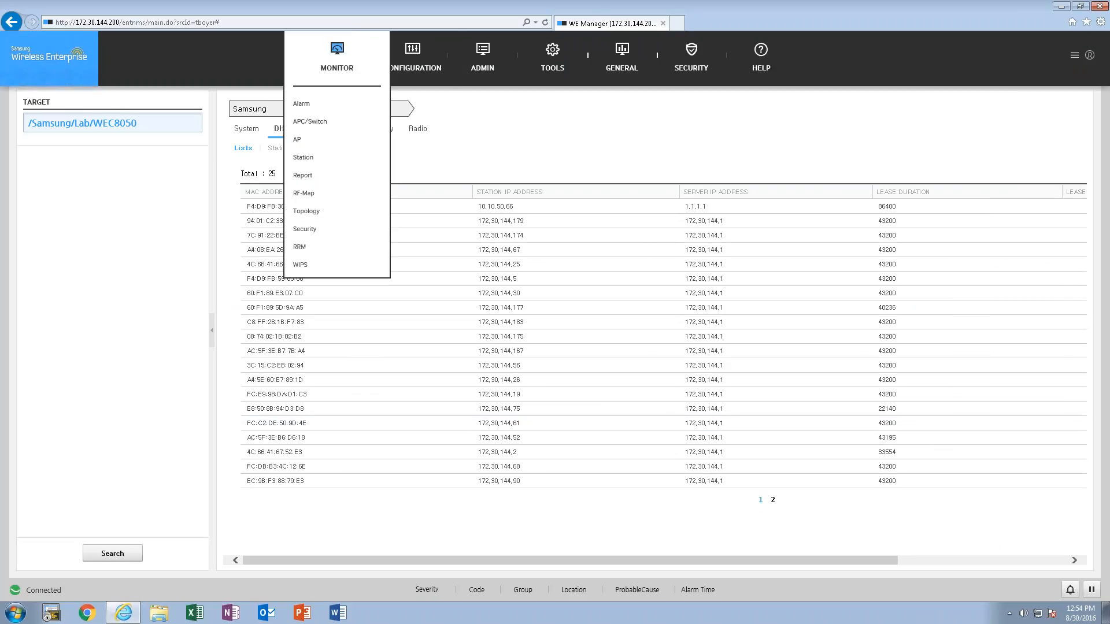
click(312, 122)
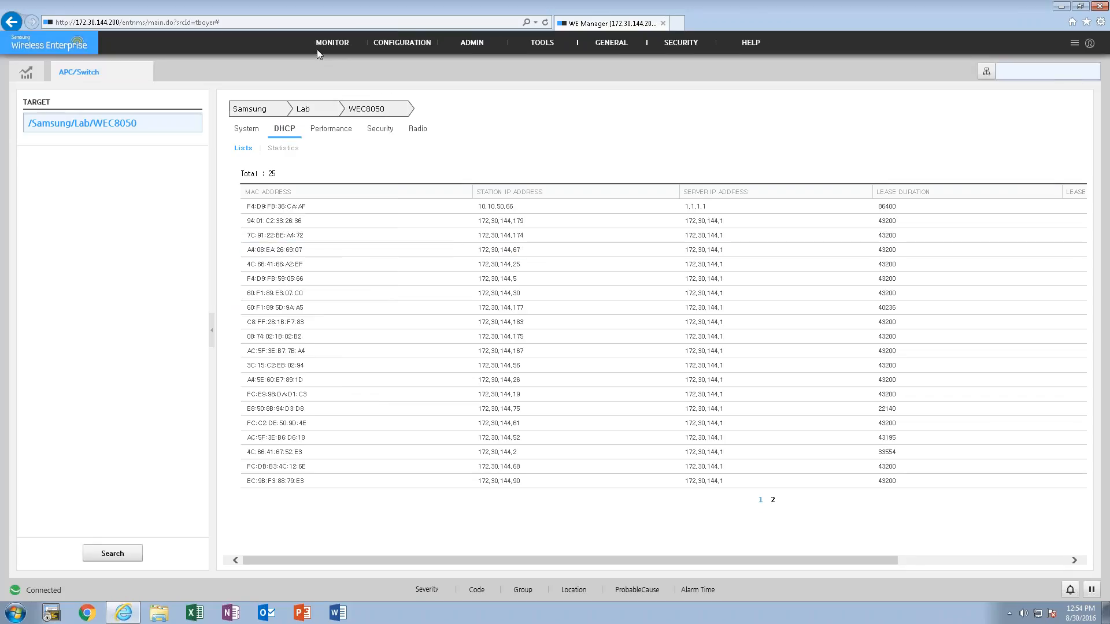
mouse_move(316, 50)
click(146, 72)
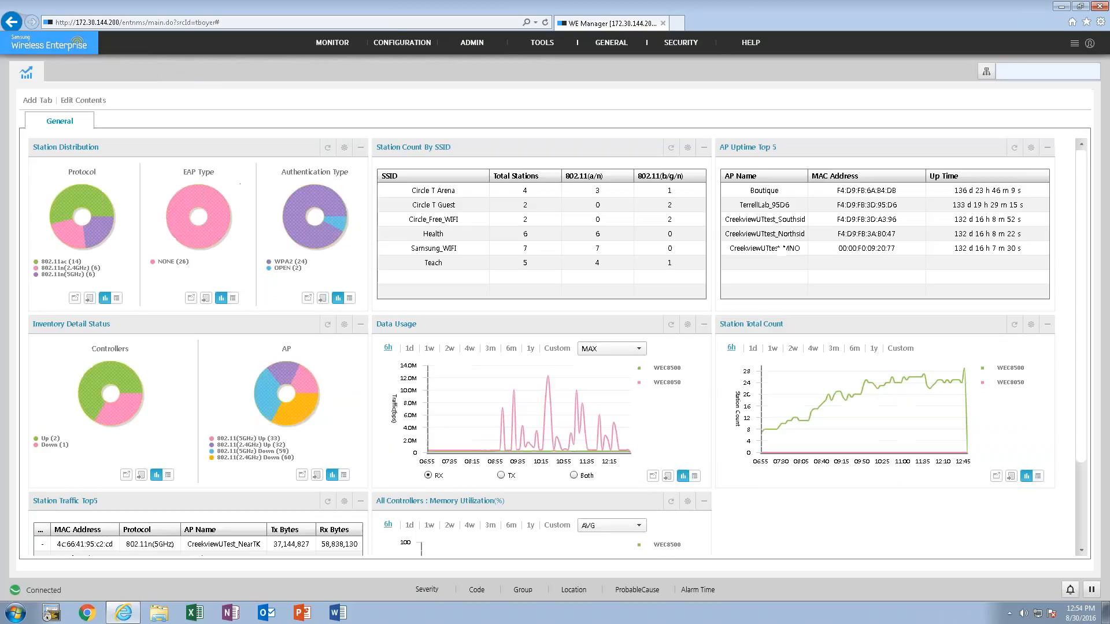
mouse_move(335, 55)
click(314, 119)
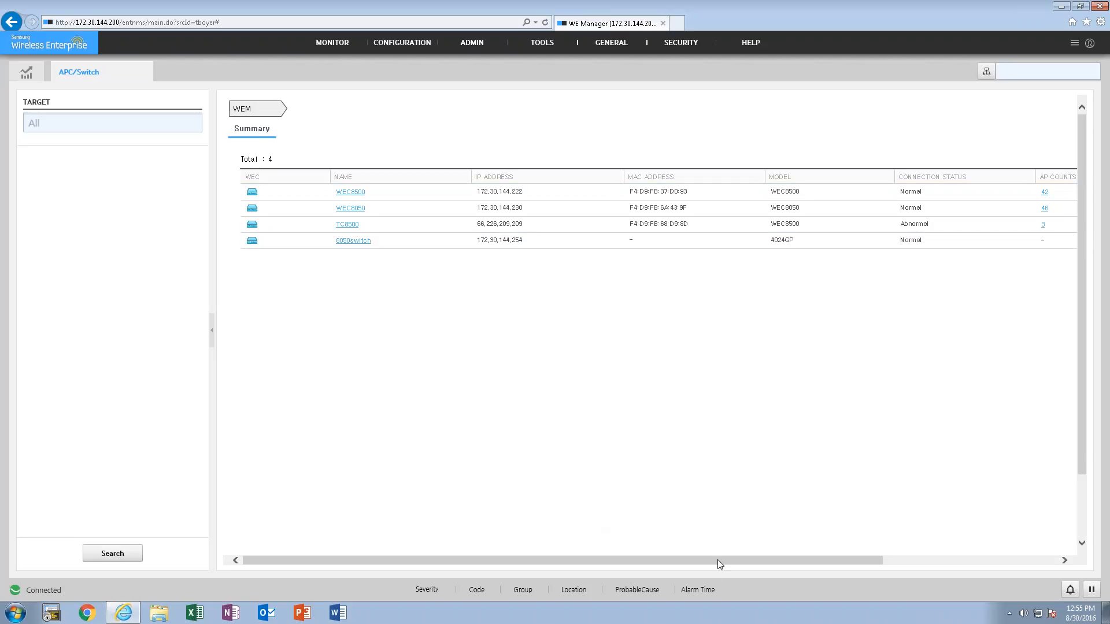
drag(748, 560, 796, 560)
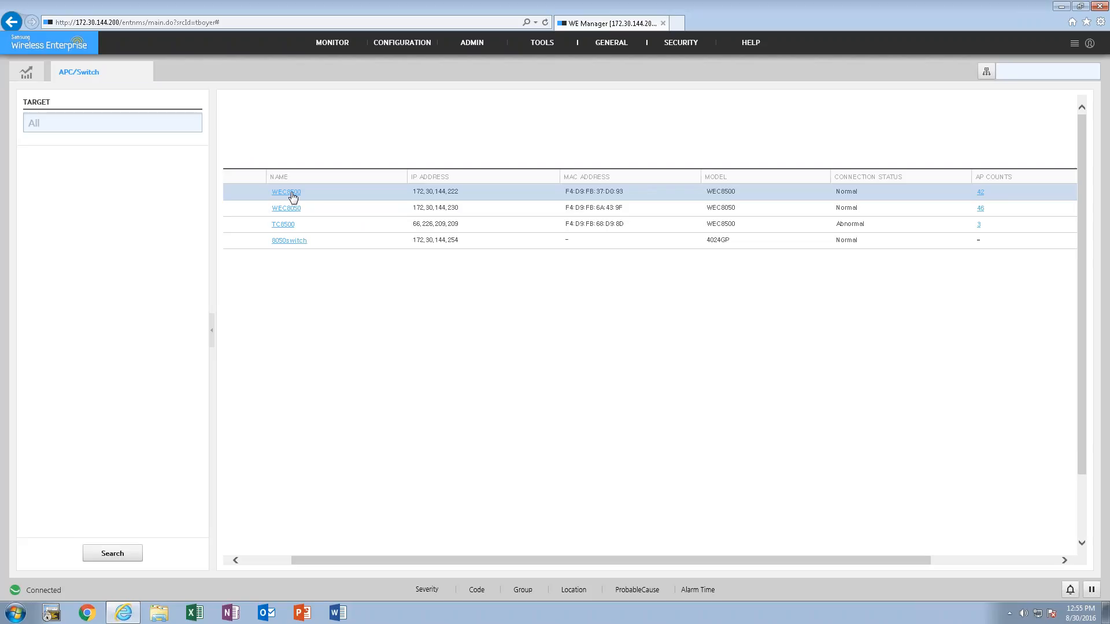
drag(671, 562, 844, 571)
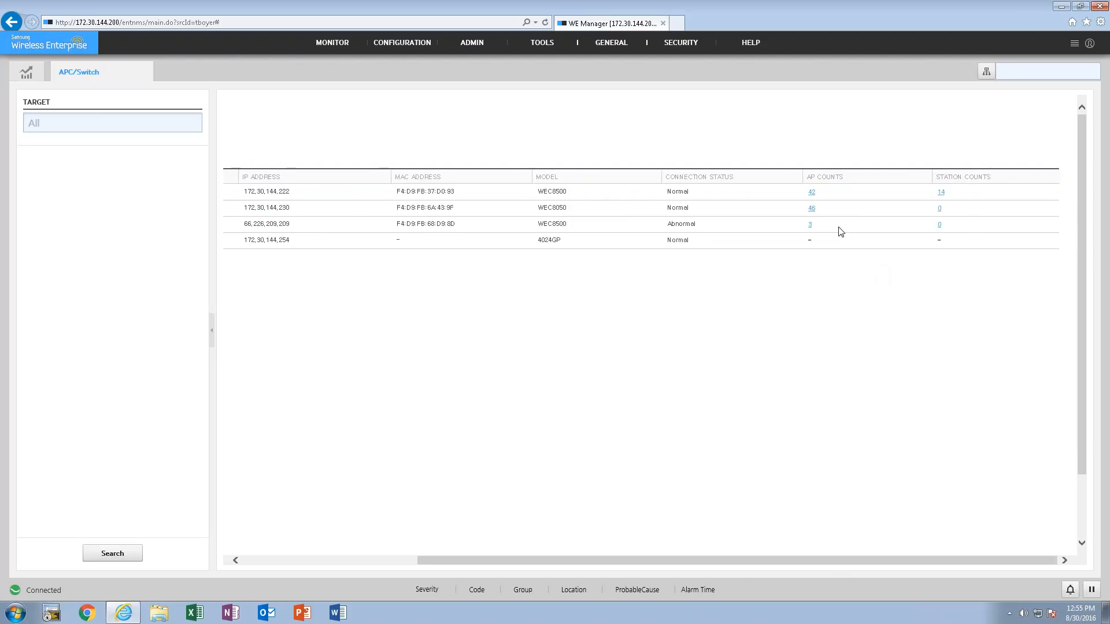
- Open the AP list from the WEC8500's AP count and filter it to APs with an operating status of Up
click(811, 192)
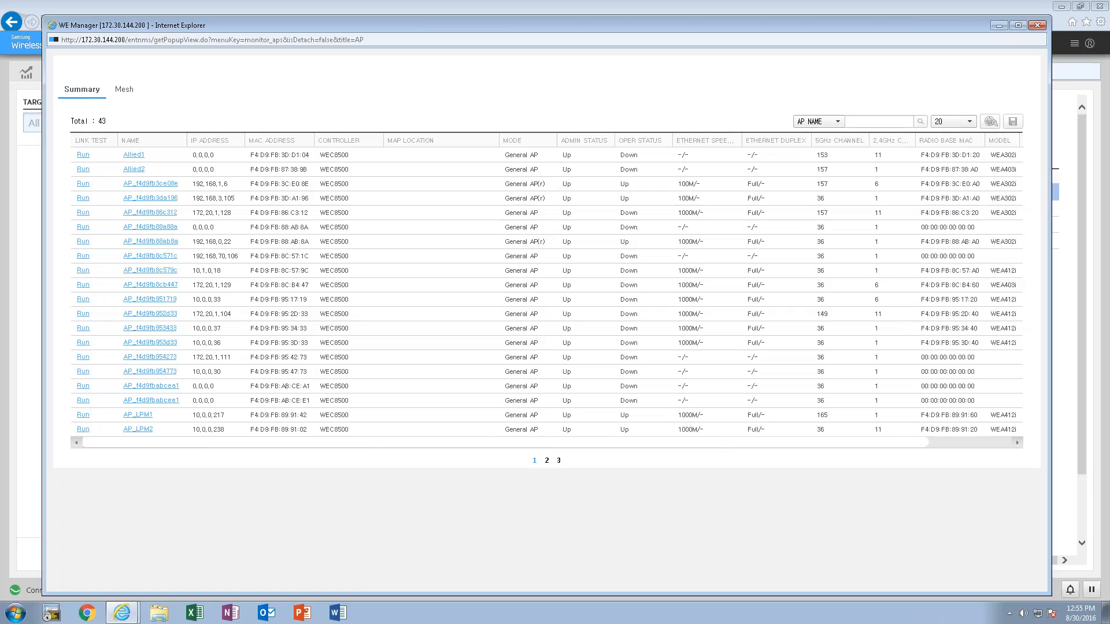
click(990, 122)
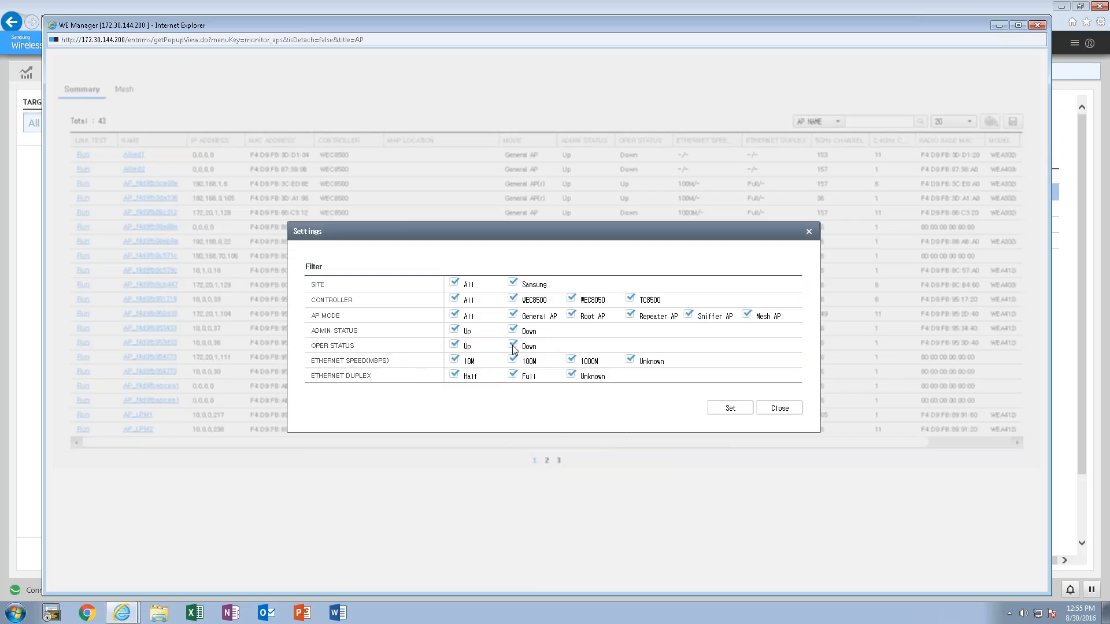
click(728, 408)
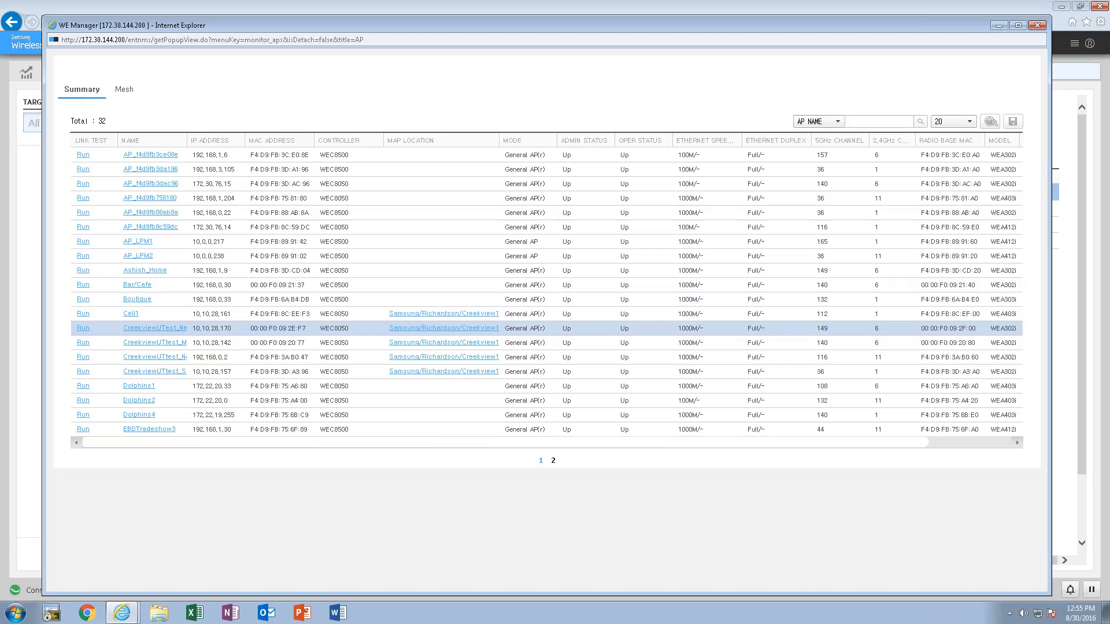
- Try to open a Samsung/Richardson/Creekview1 map location from the AP list, dismiss the dialog and return to the dashboard in a fresh session
click(460, 318)
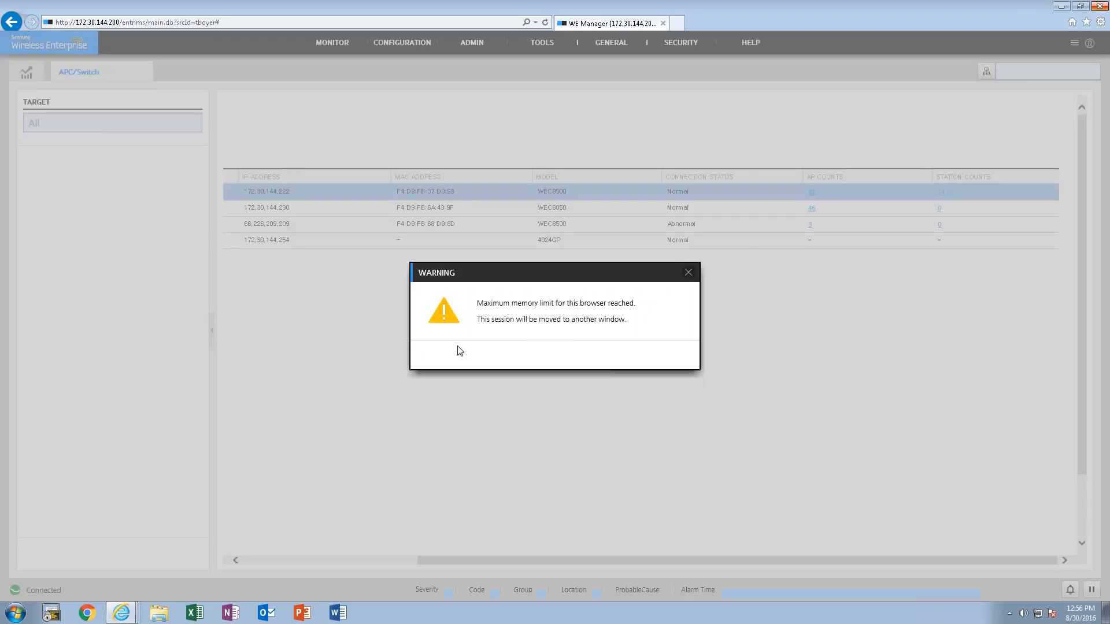
click(689, 273)
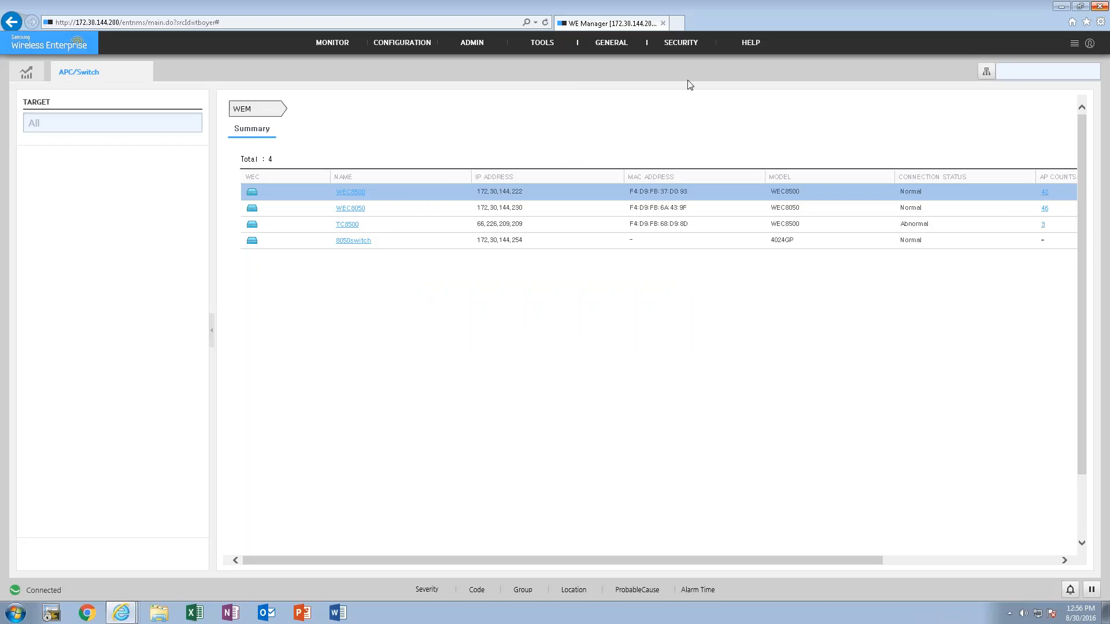
key(ctrl+k)
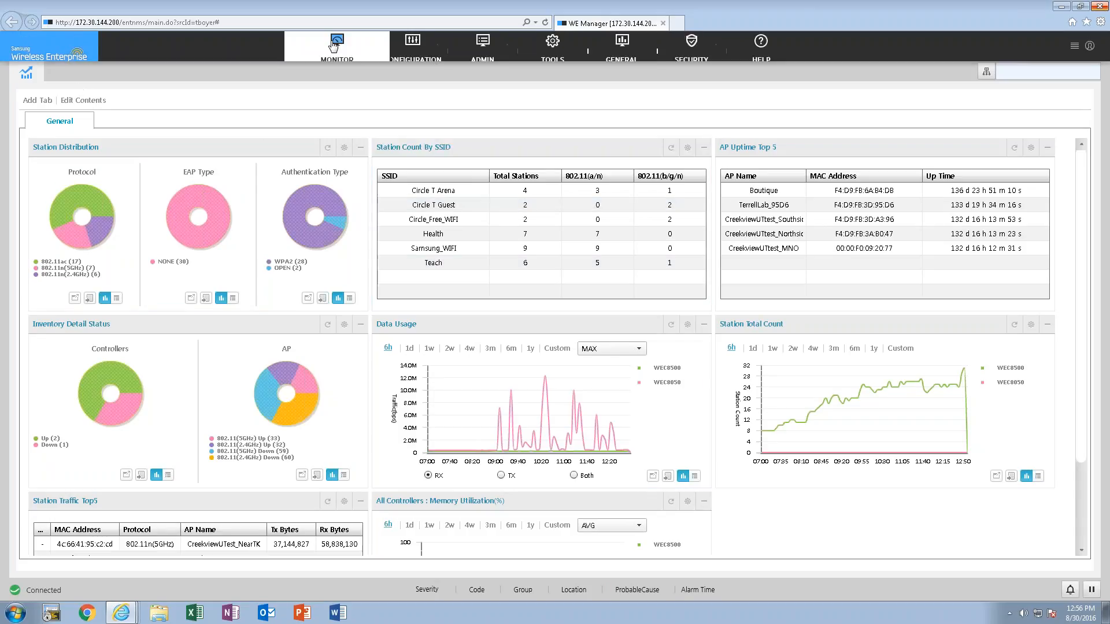
- Reopen the APC/Switch monitoring summary from the dashboard to inspect the controllers' AP and station counts
mouse_move(334, 47)
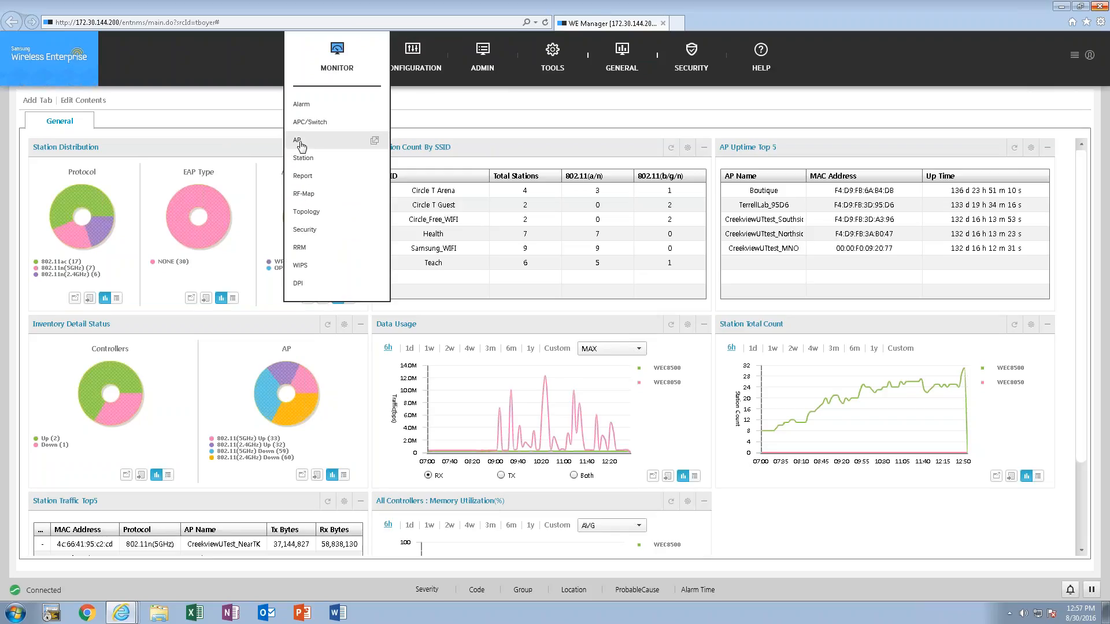
click(306, 126)
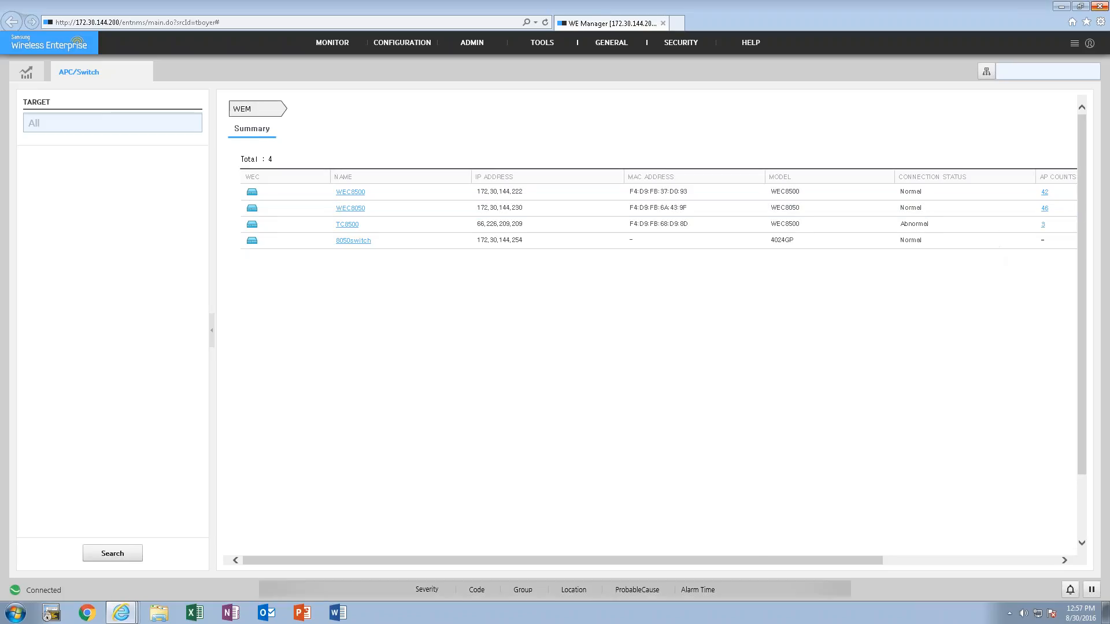
drag(754, 560, 875, 560)
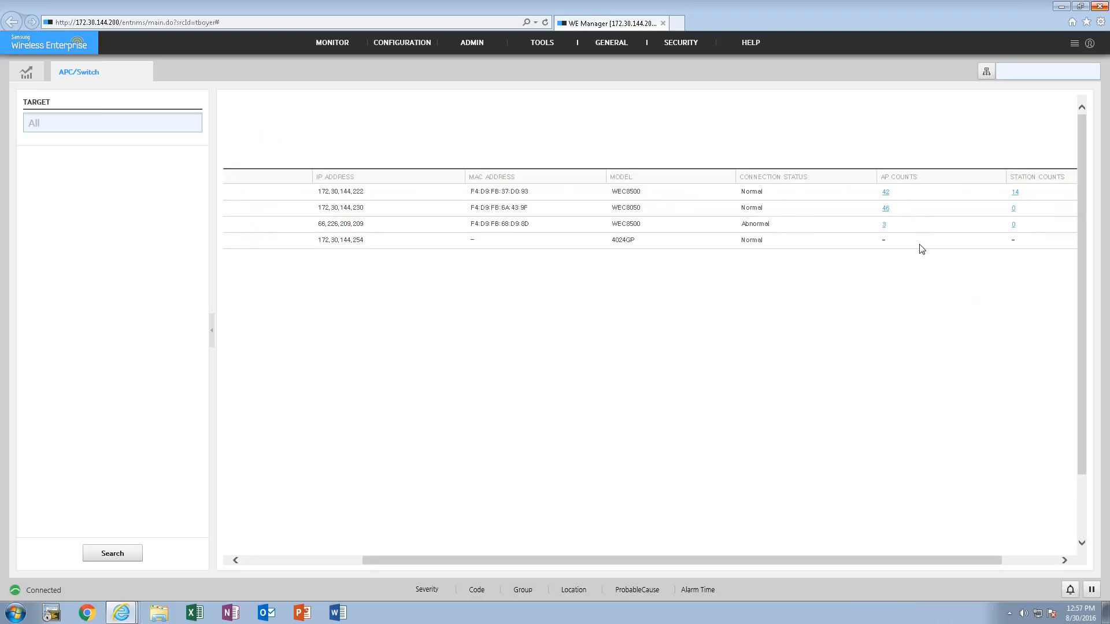
- Open the AP list from the WEC8500's AP count and exclude APs whose operating status is Down
click(886, 192)
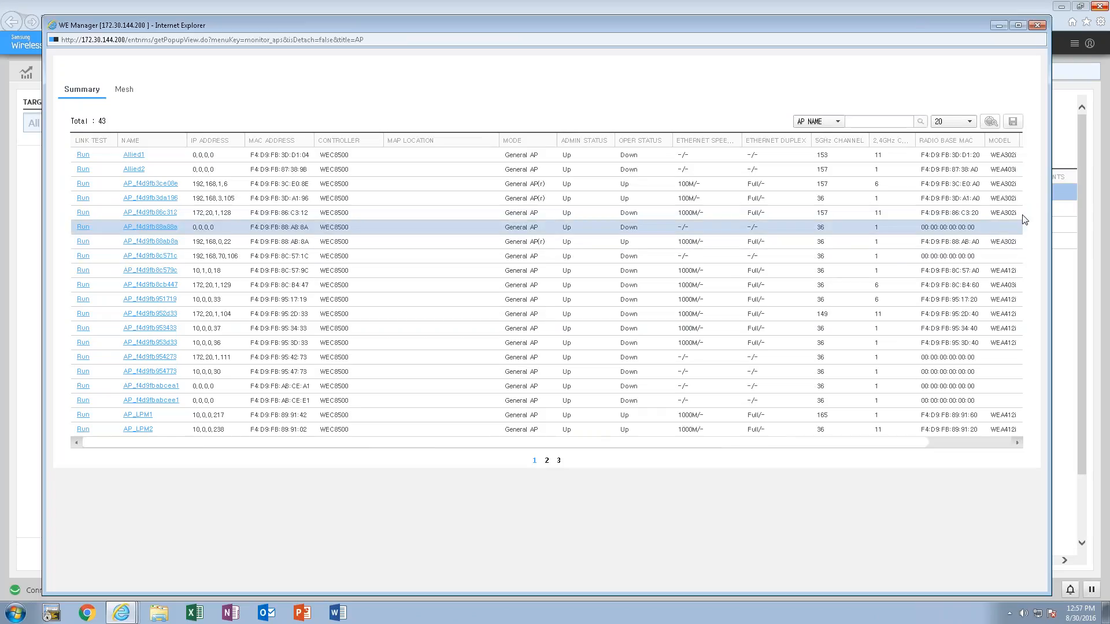
click(990, 122)
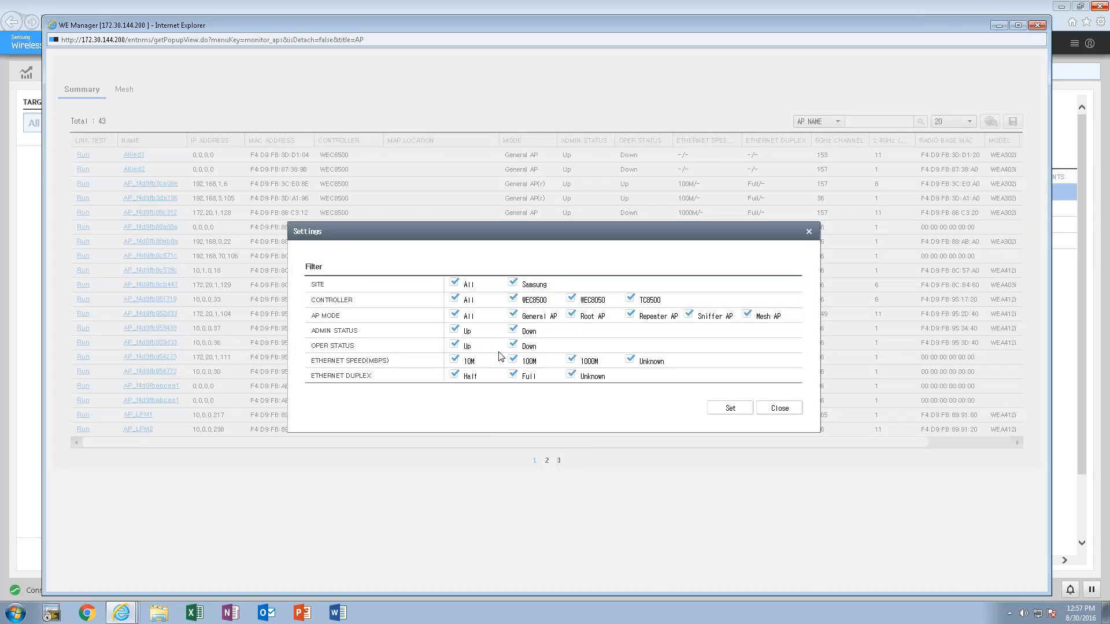
click(453, 346)
click(453, 345)
click(512, 344)
click(731, 408)
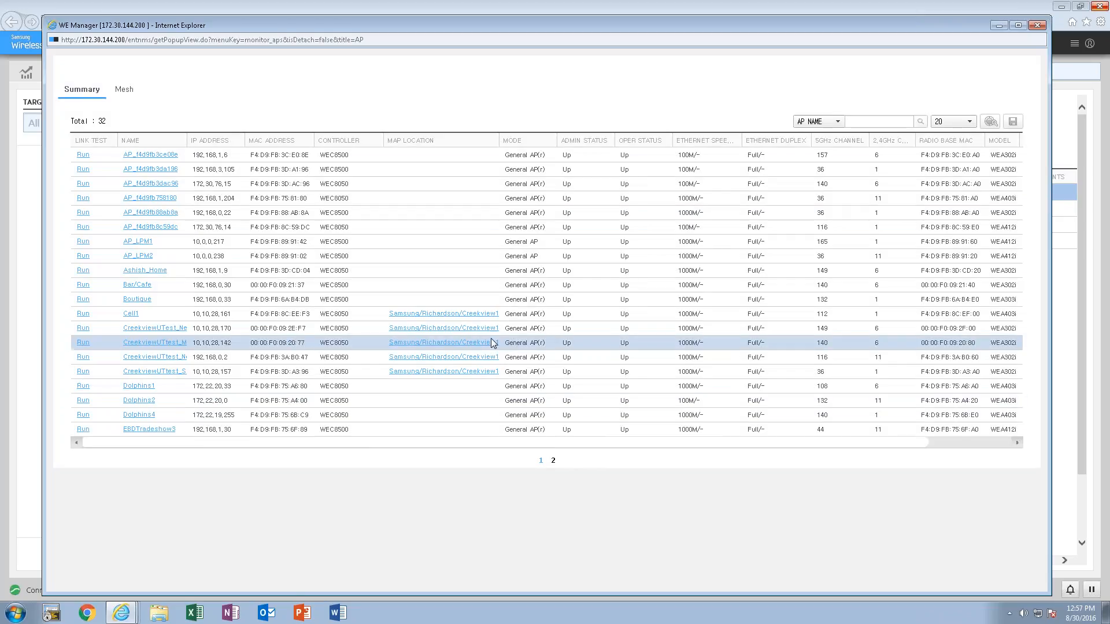
- View the RF map and floor display options for AP Cell1's location, and return to the APC/Switch summary
click(463, 314)
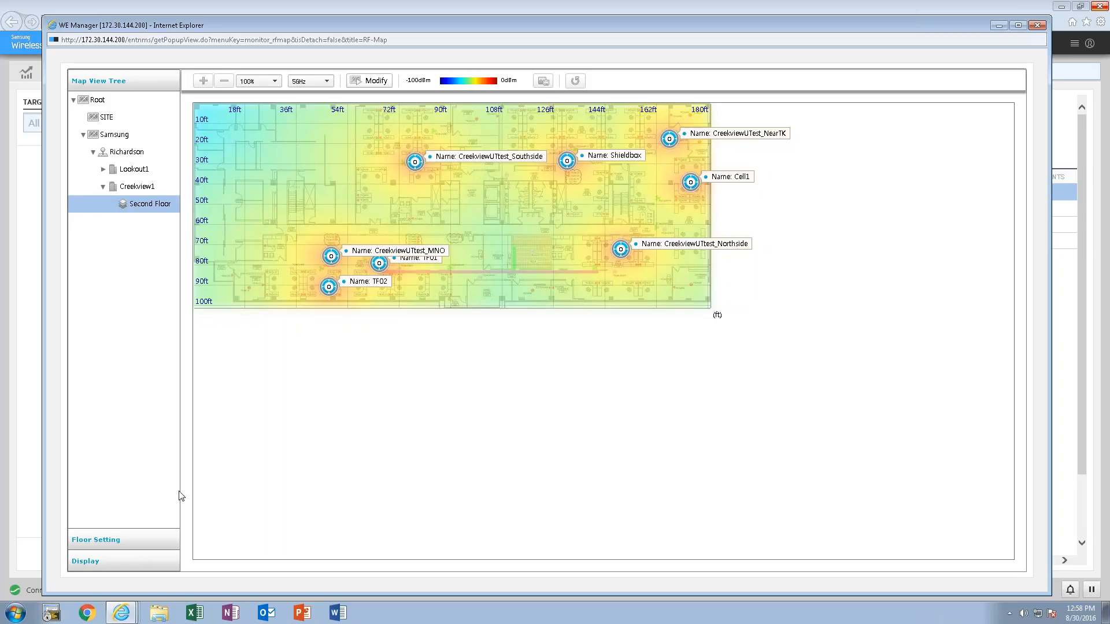
click(120, 540)
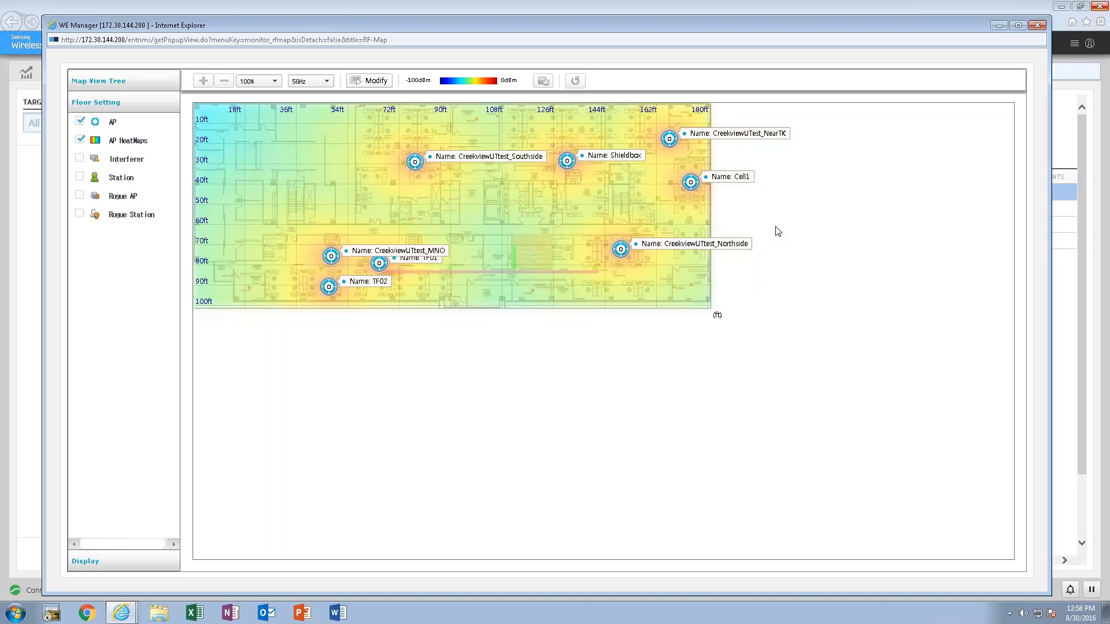
click(1038, 26)
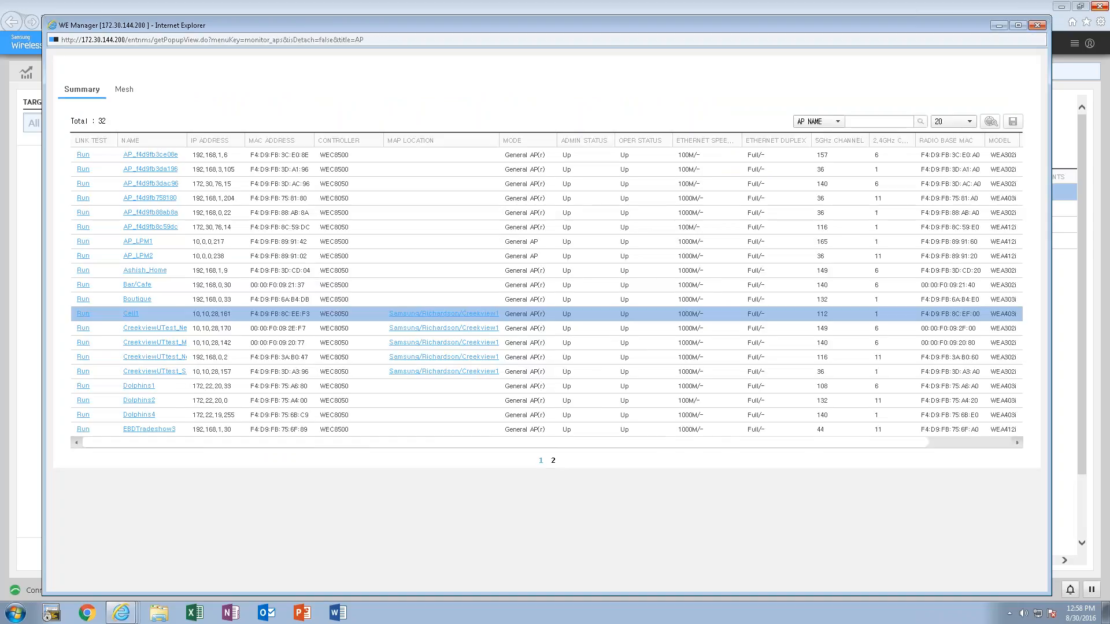
click(1038, 26)
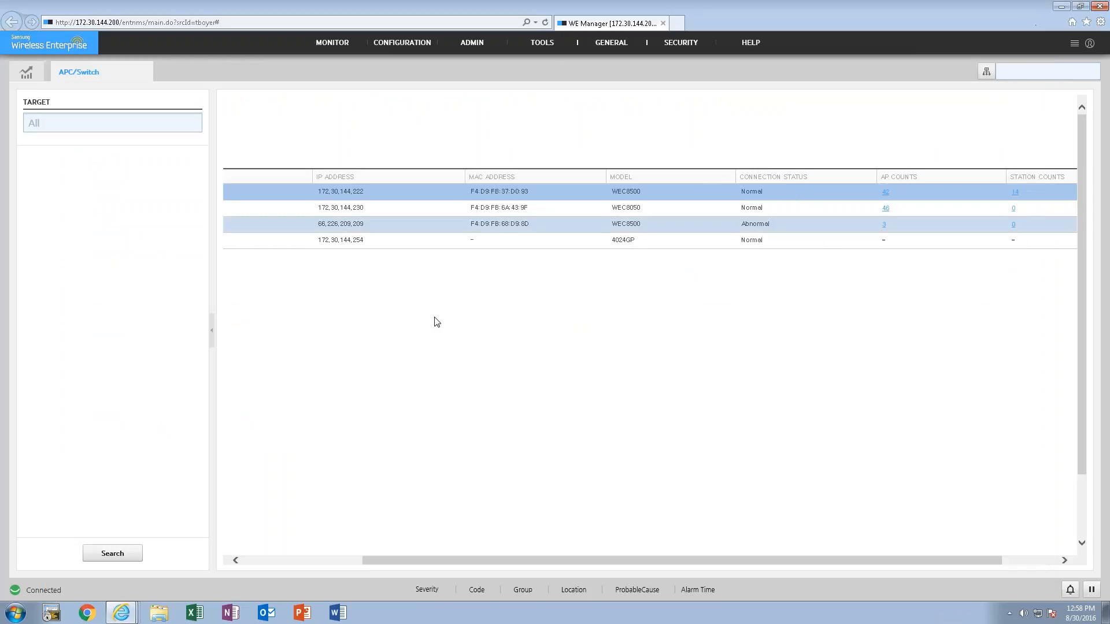
- Open the WEC8500's station list, review its filter options, traffic graph and data rate tables, and close it
drag(685, 559, 805, 567)
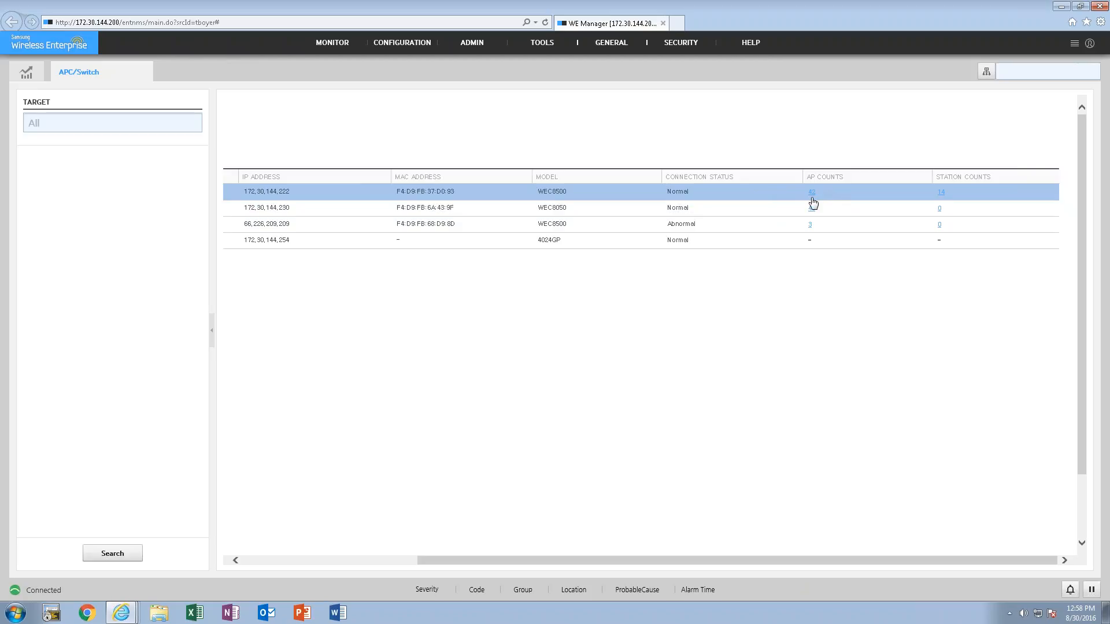
click(939, 193)
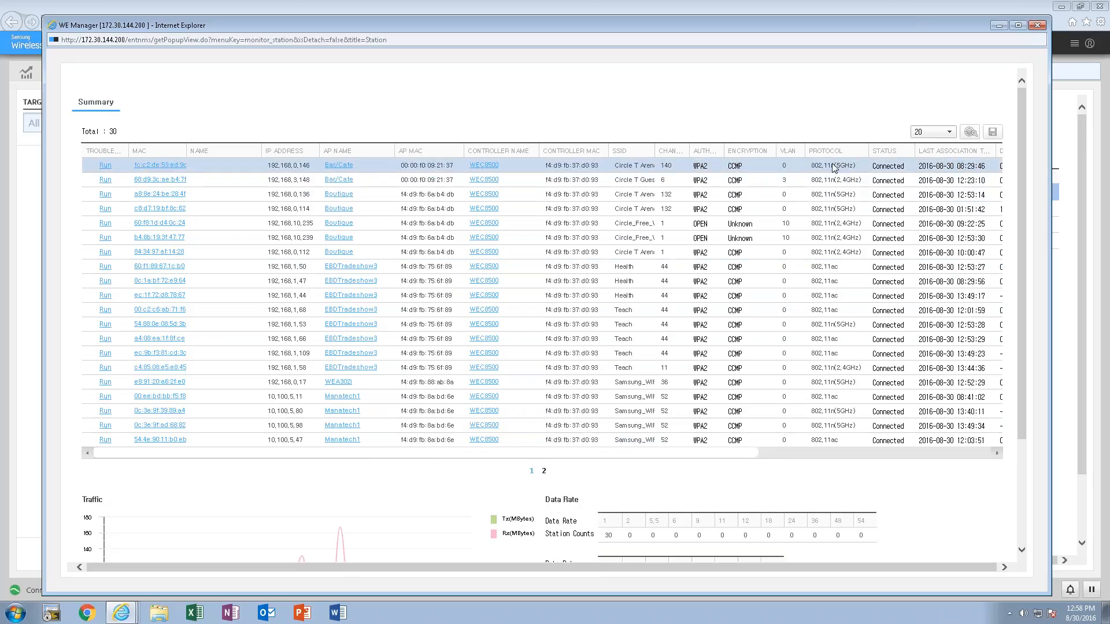
click(971, 133)
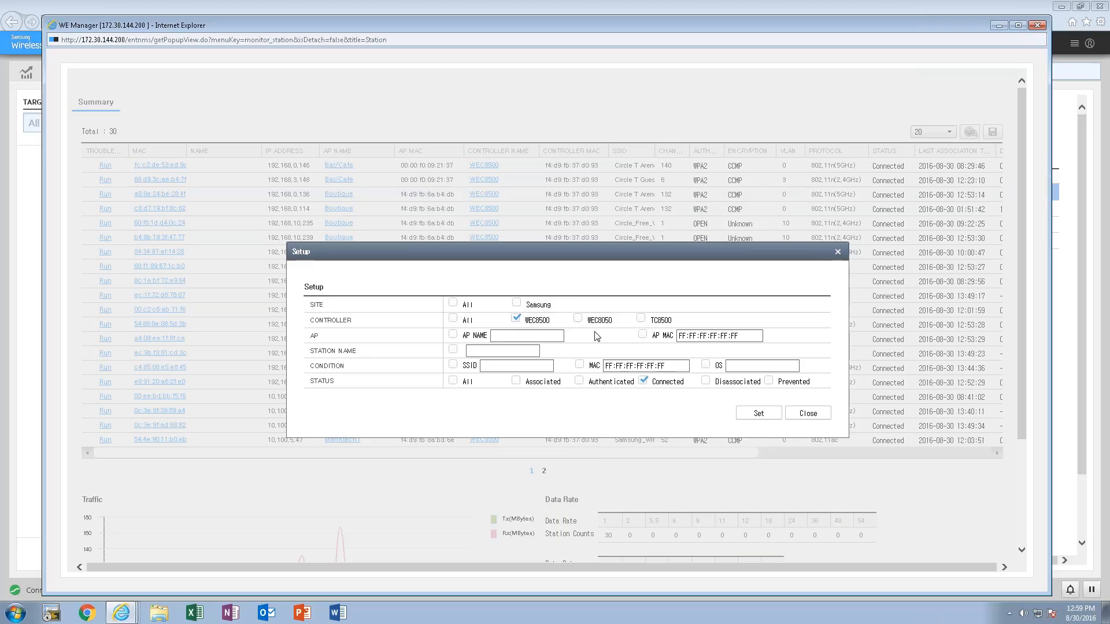
click(793, 414)
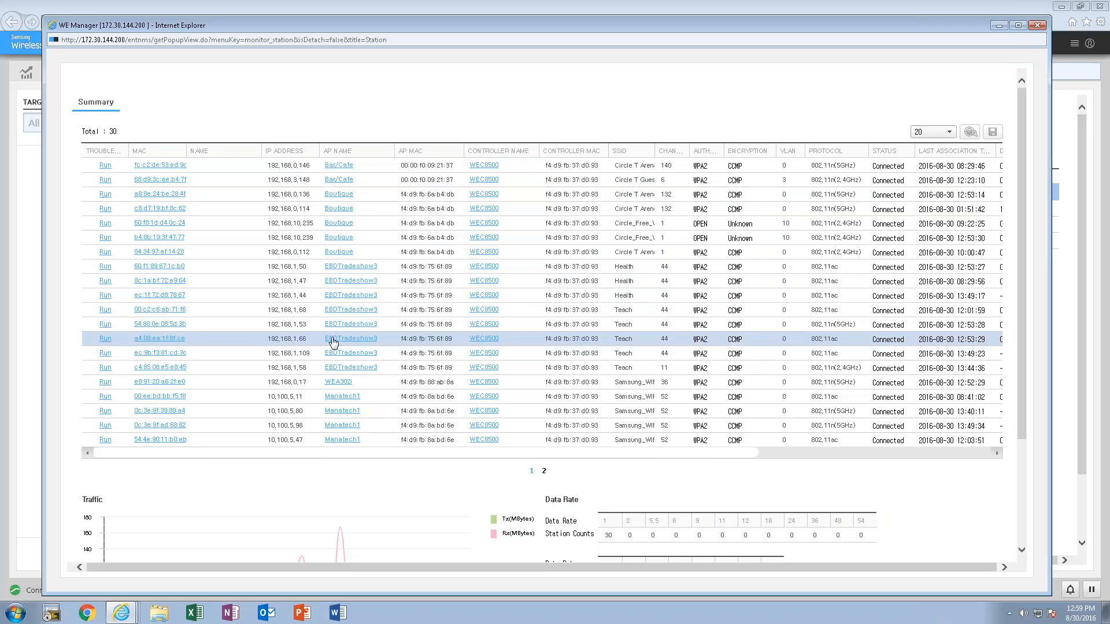
drag(1020, 355, 1018, 470)
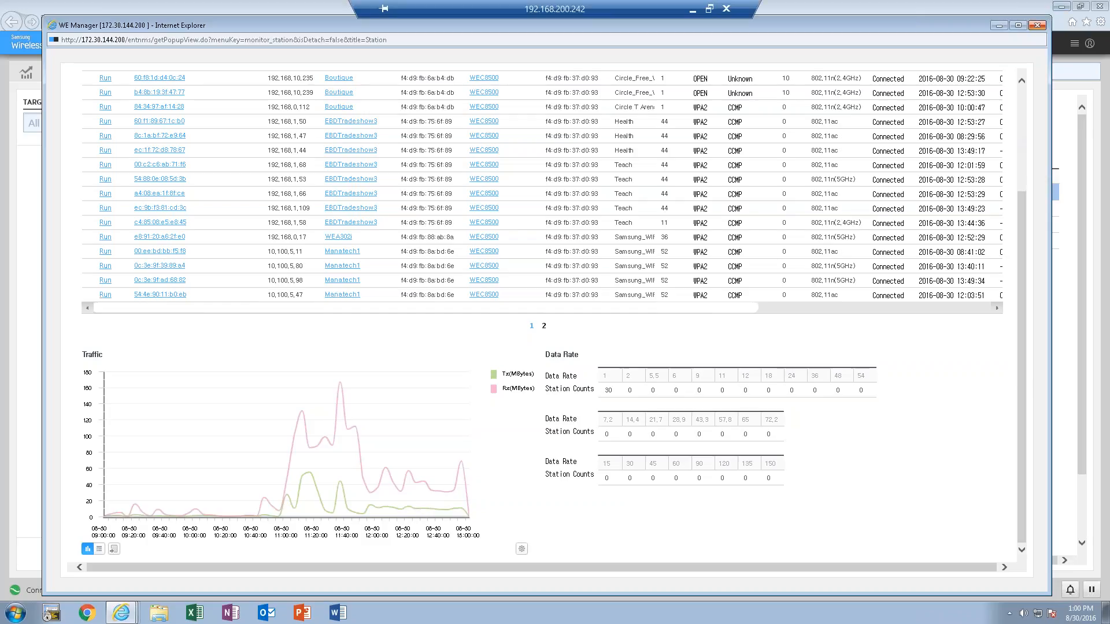
click(1037, 26)
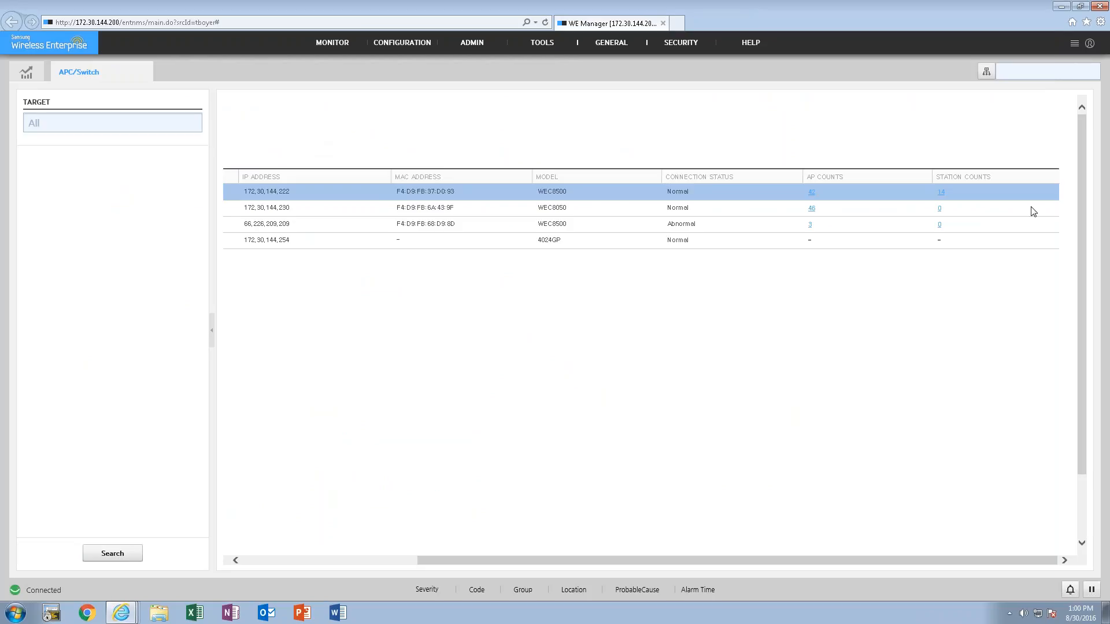
- Open AP monitoring for all controllers and filter the list to APs with an operating status of Up
mouse_move(346, 41)
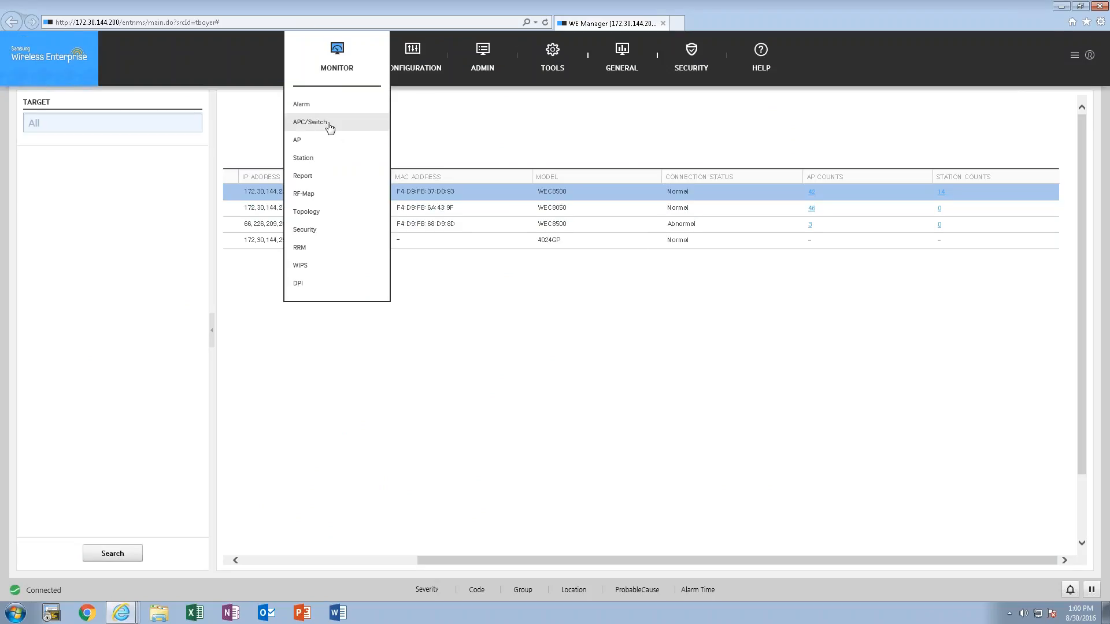
click(299, 142)
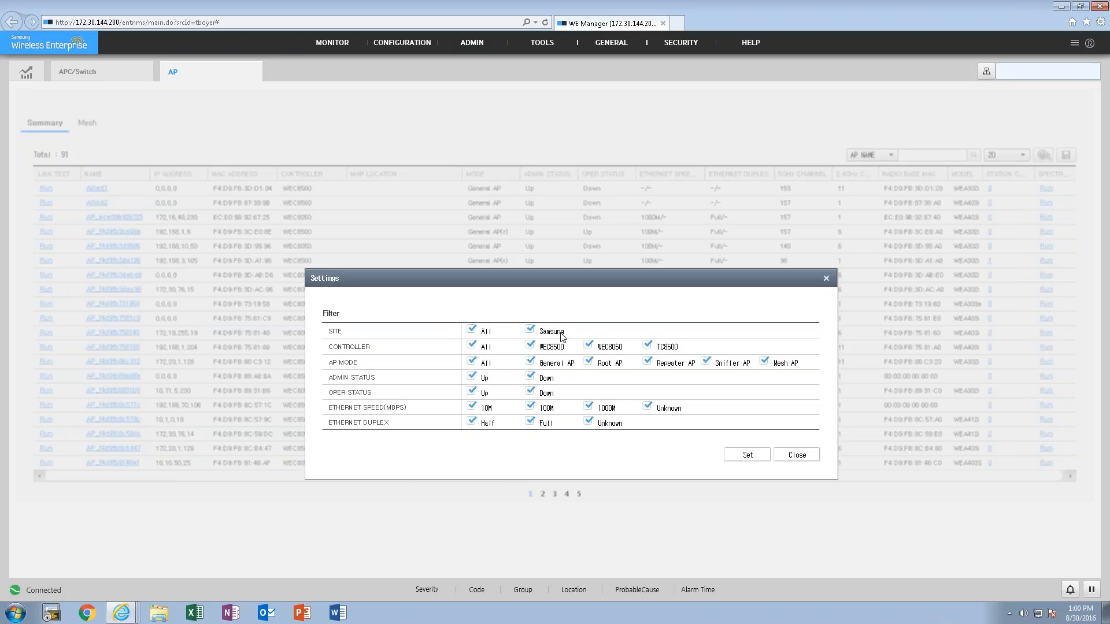
click(795, 456)
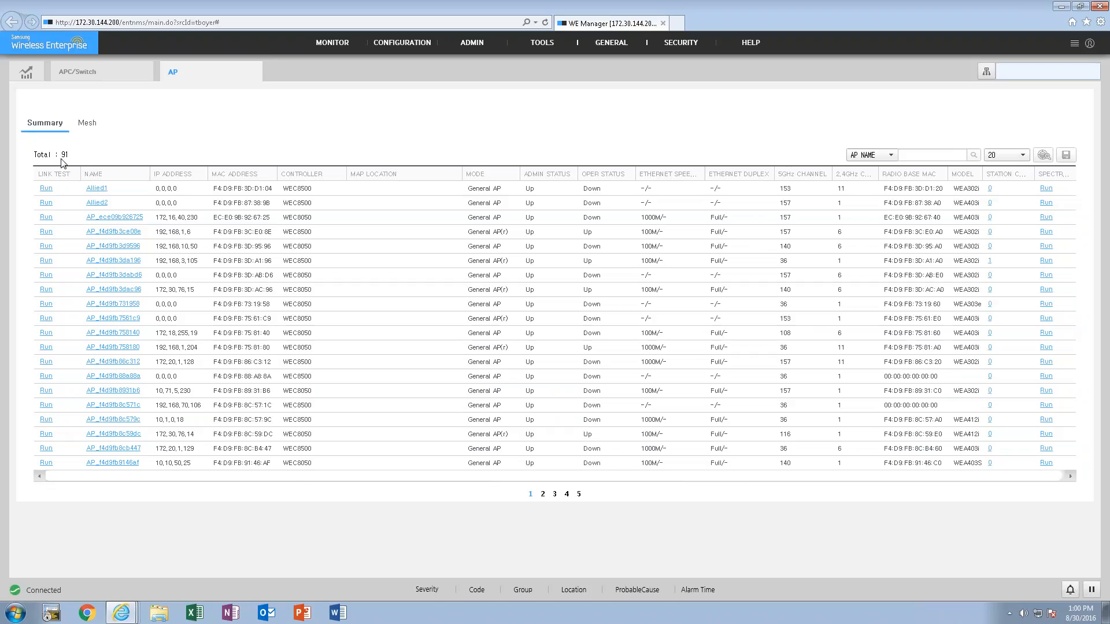
click(1044, 156)
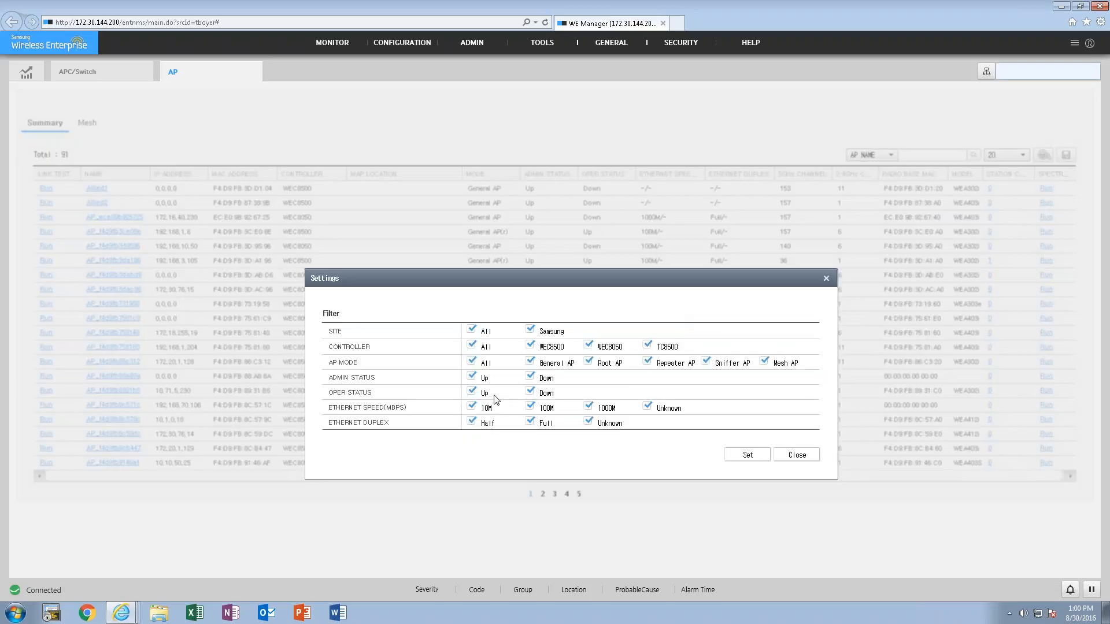
click(529, 393)
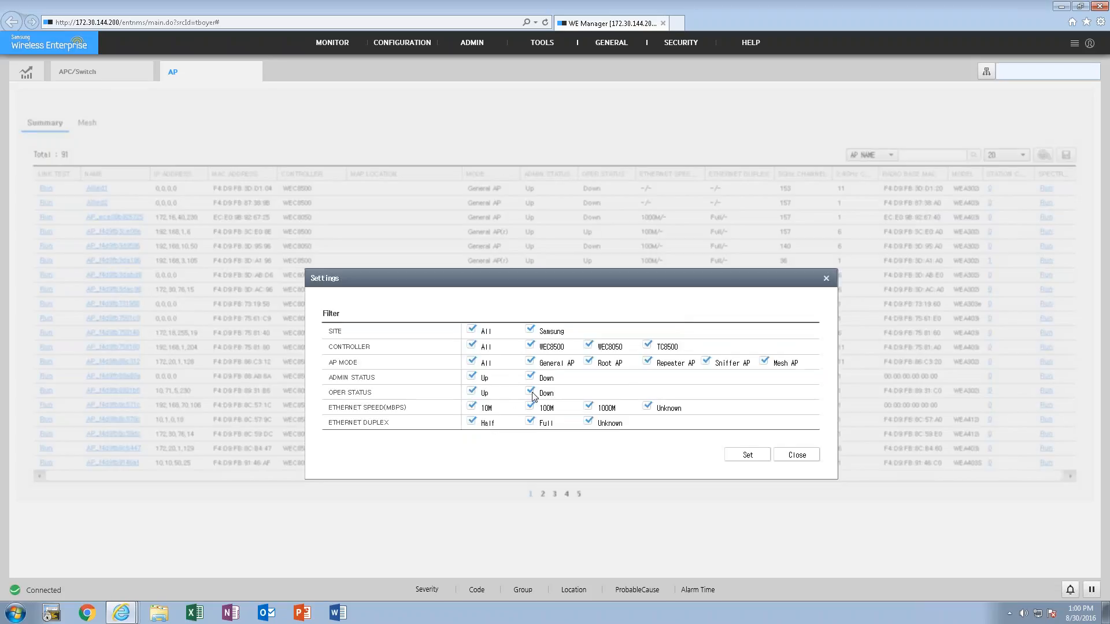
click(745, 455)
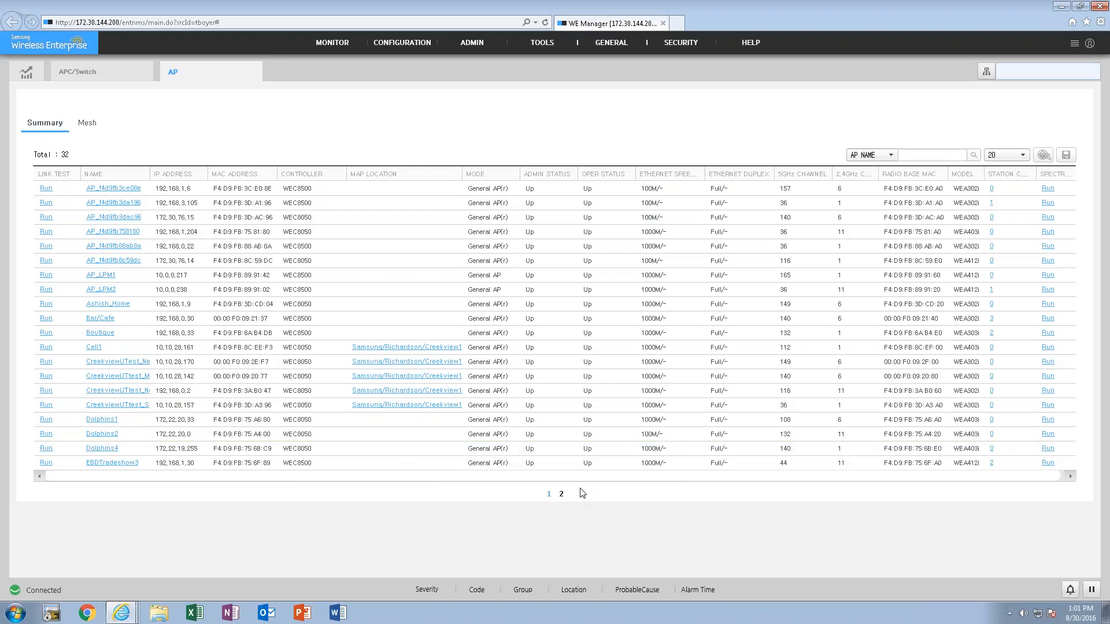
- Open the Spectrum Analyzer for AP Manatech1 from the list's second page and load it as the target node under /Samsung/Lab/WEC8500
click(560, 494)
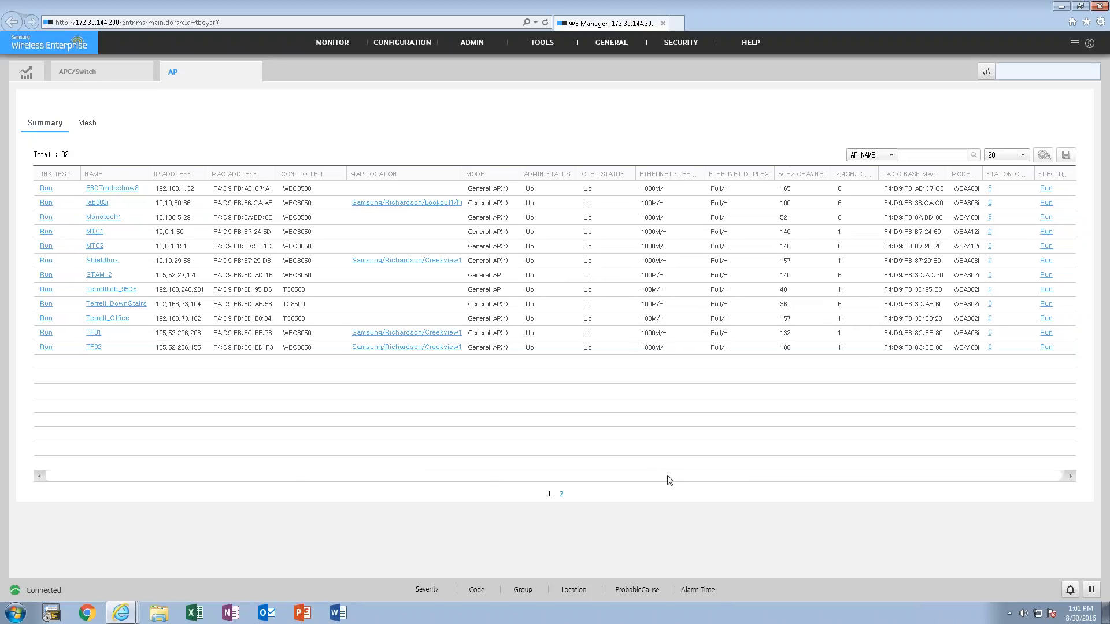
drag(658, 476, 747, 470)
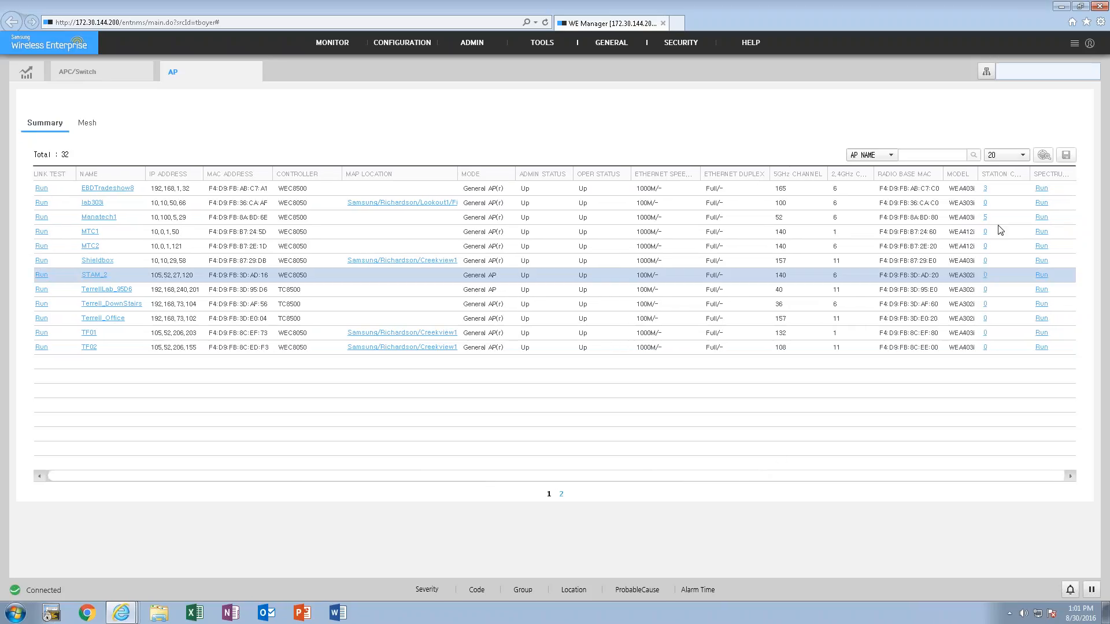
click(1041, 219)
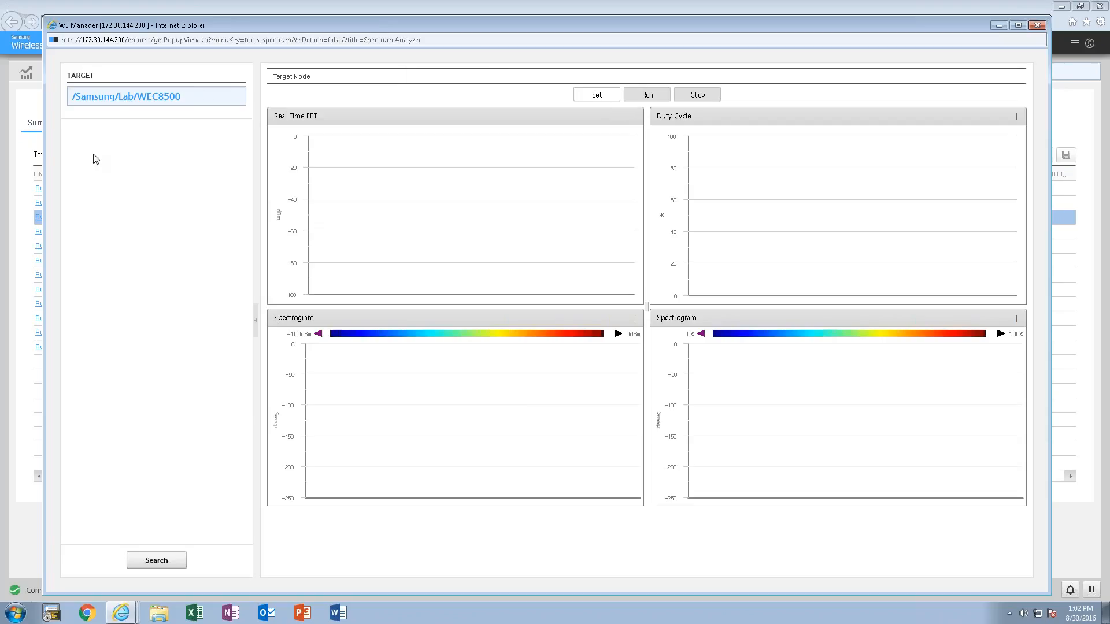
click(164, 556)
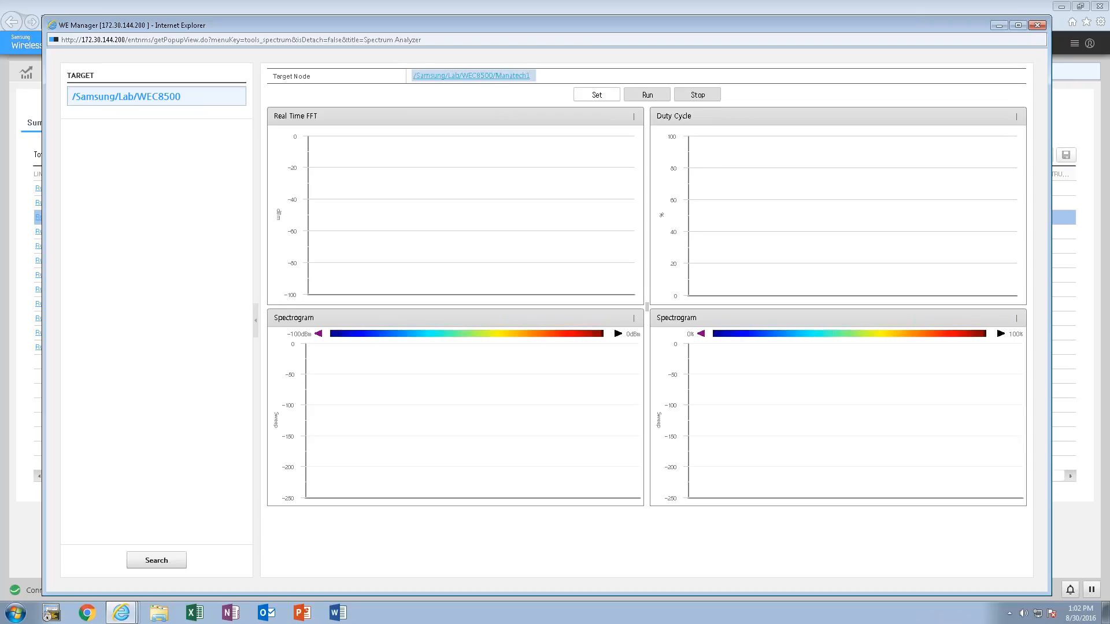
click(148, 104)
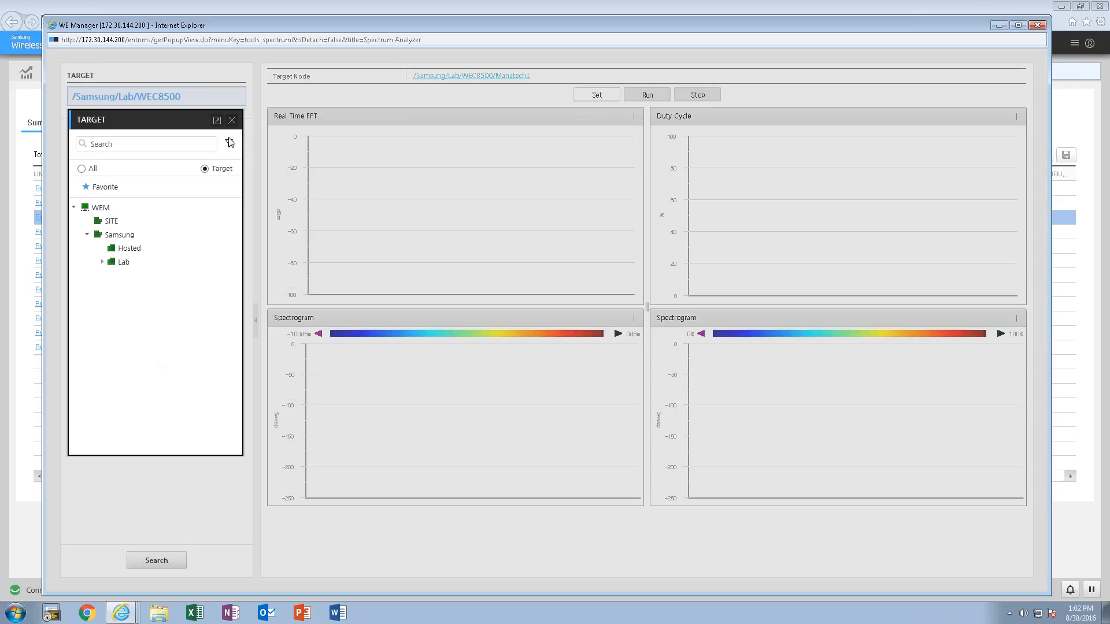
click(232, 119)
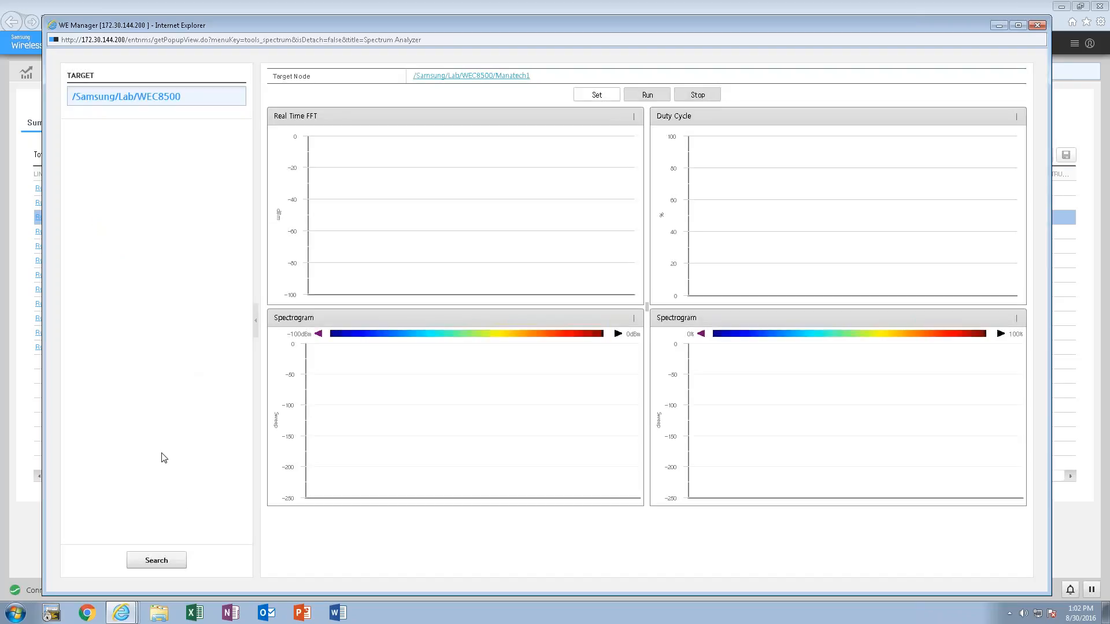
click(172, 558)
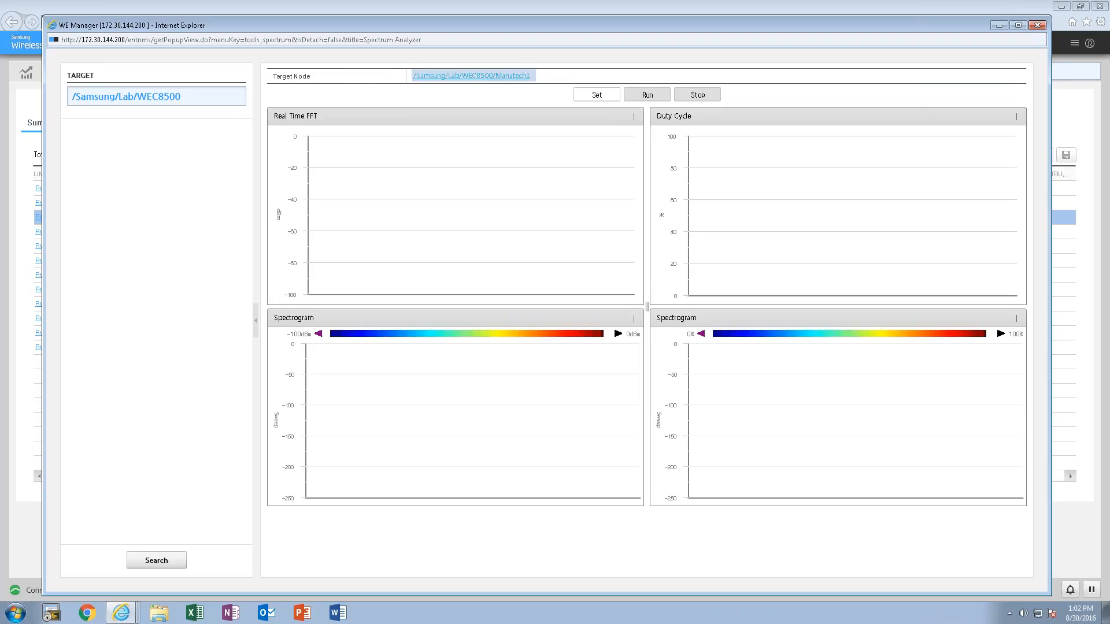
- Configure the spectrum analyzer for the 2.4GHz radio, run it and inspect the duty cycle per channel
click(592, 98)
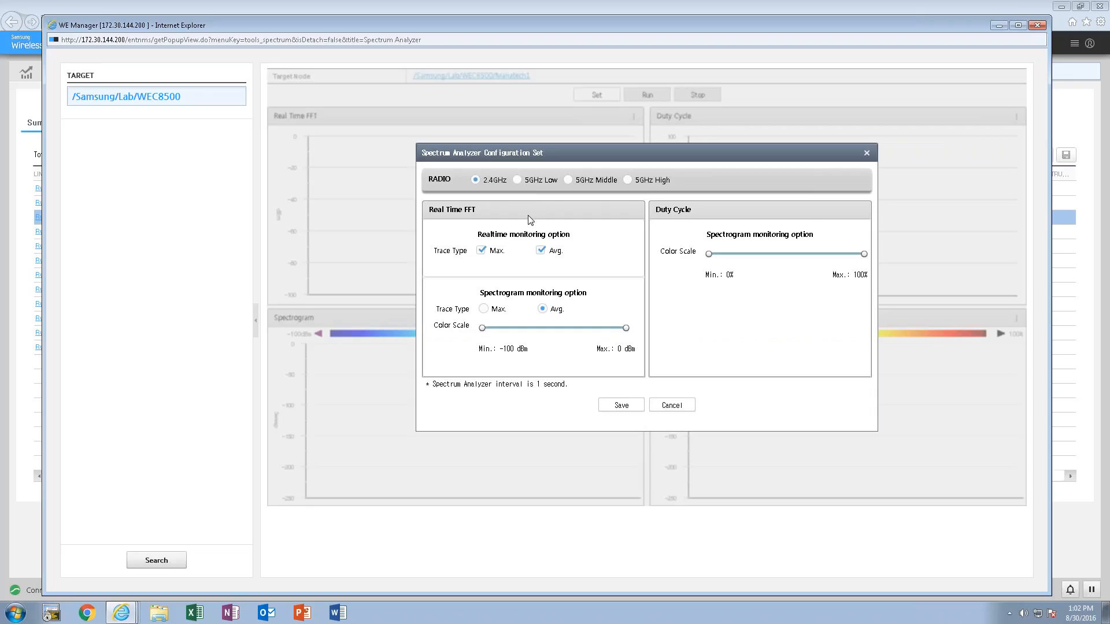
click(621, 406)
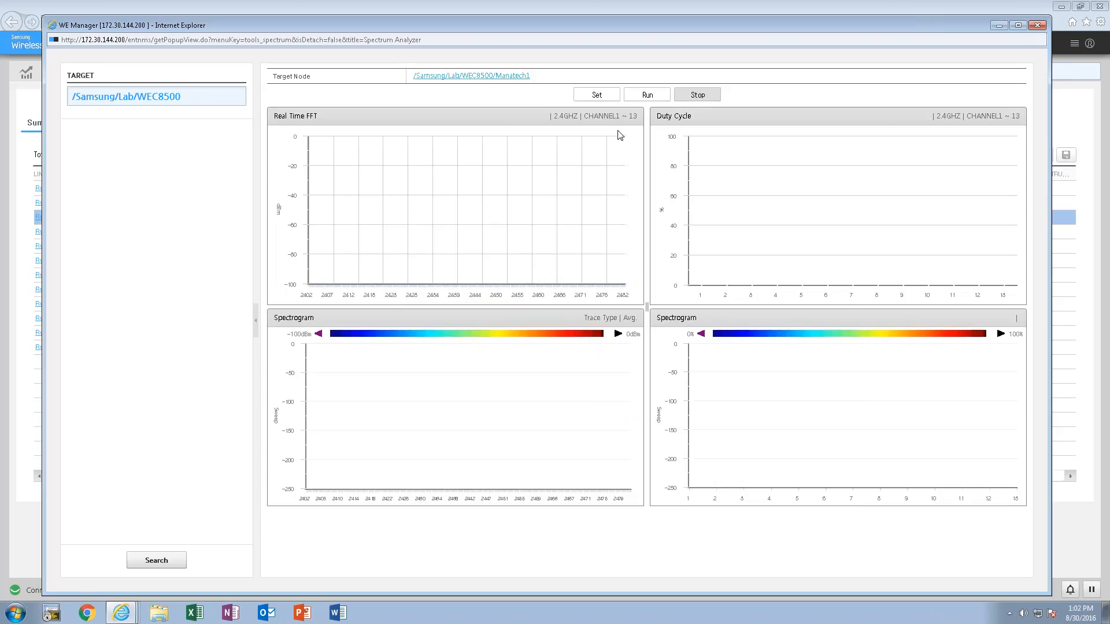
click(648, 96)
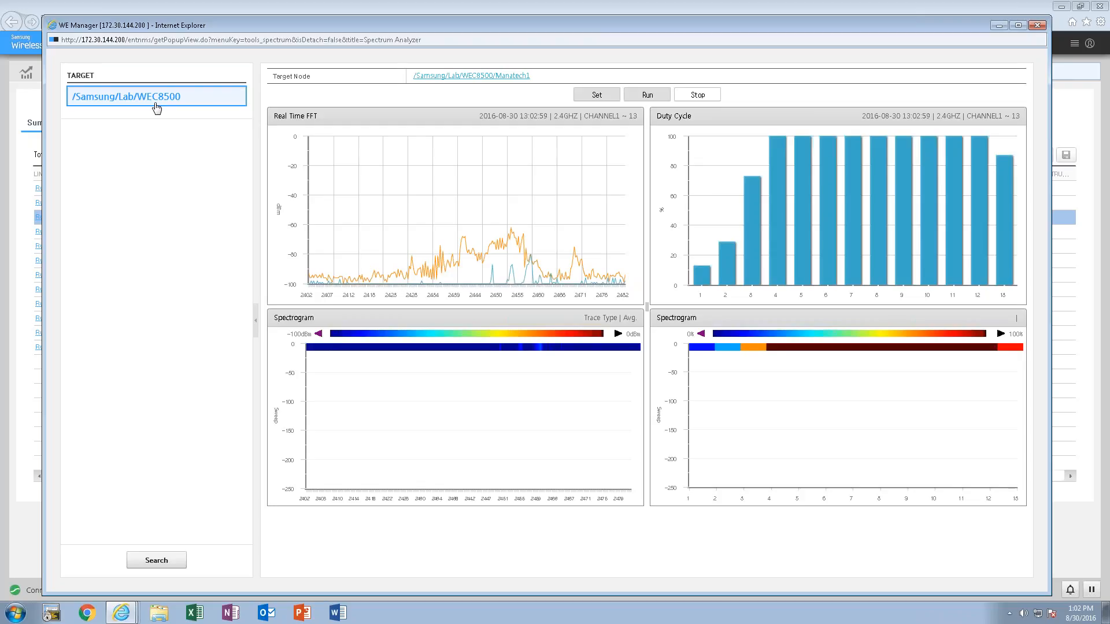
mouse_move(838, 237)
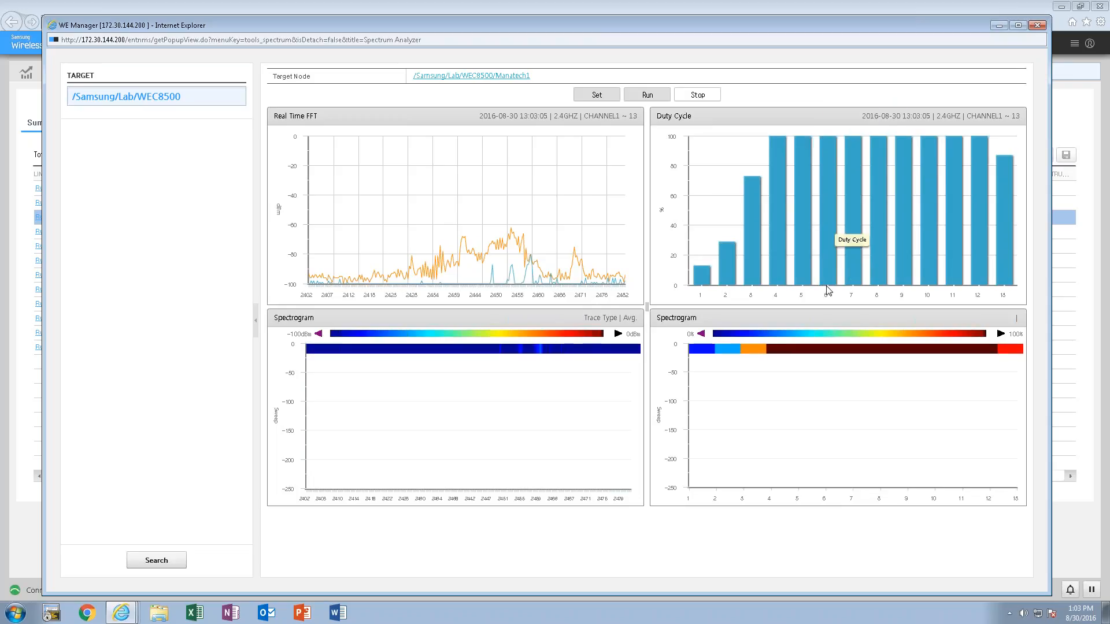
mouse_move(949, 279)
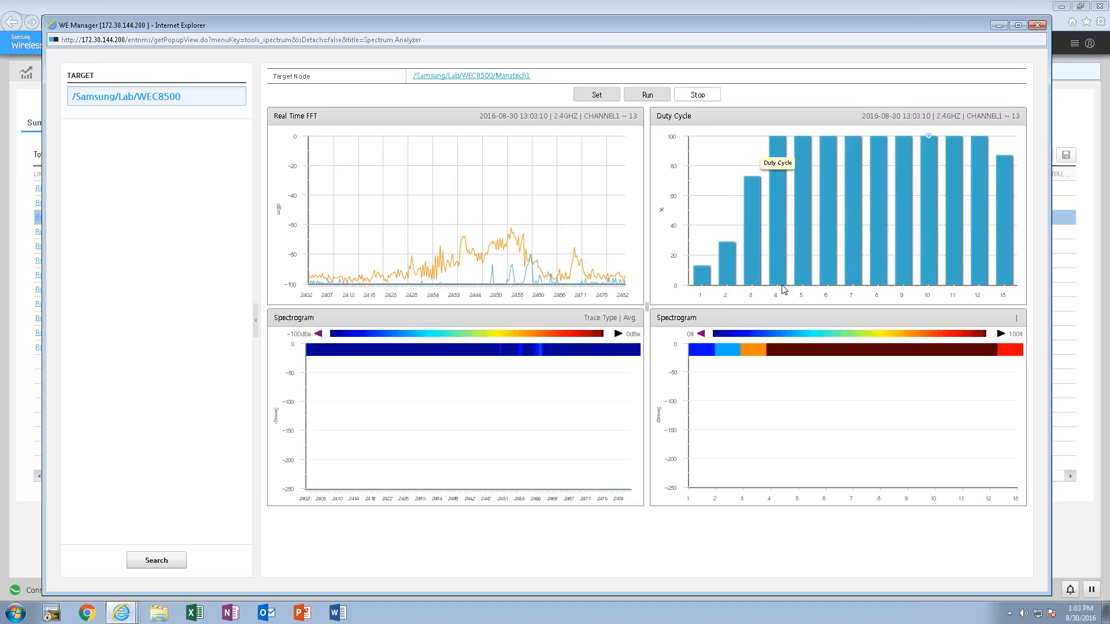
mouse_move(766, 220)
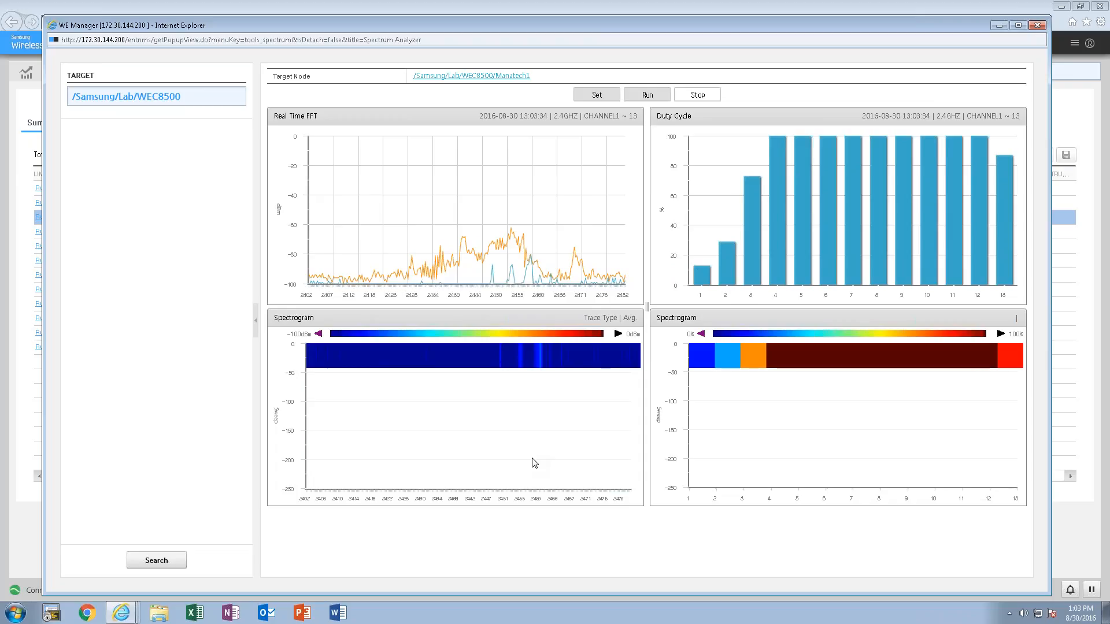
- Stop the 2.4GHz analysis, rerun the spectrum analyzer on 5GHz Low to inspect its duty cycle, and close it
click(698, 96)
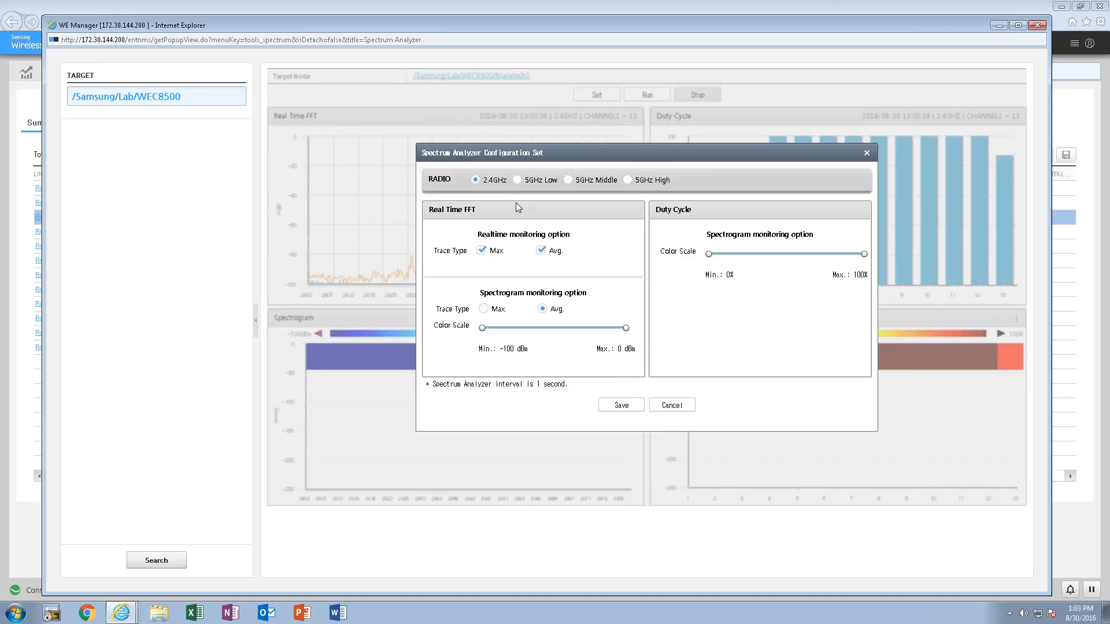
click(518, 180)
click(619, 407)
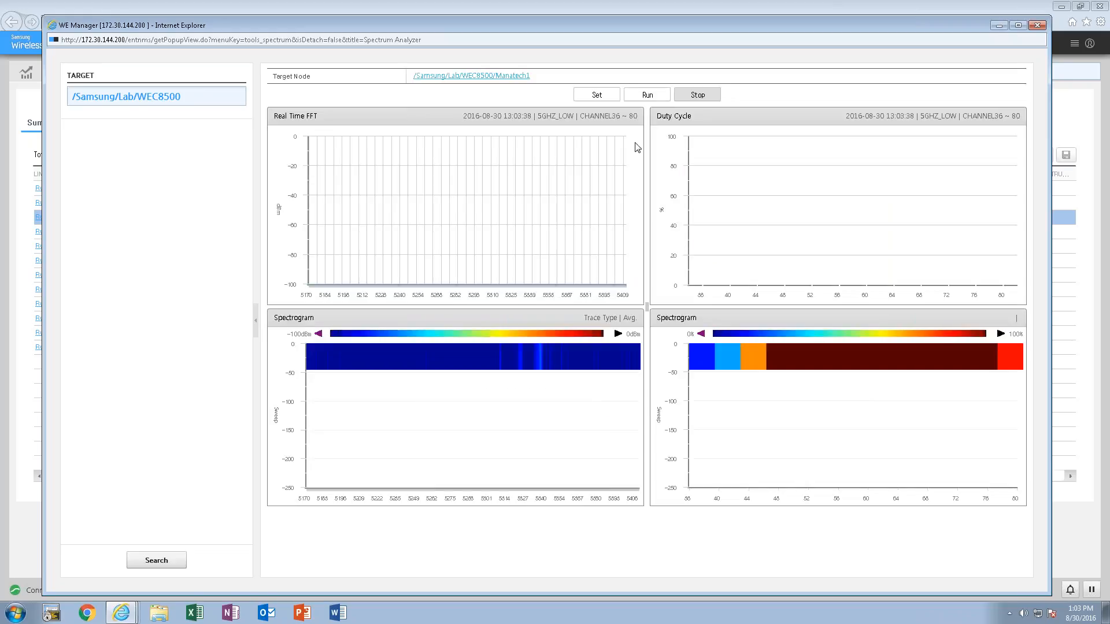
click(642, 95)
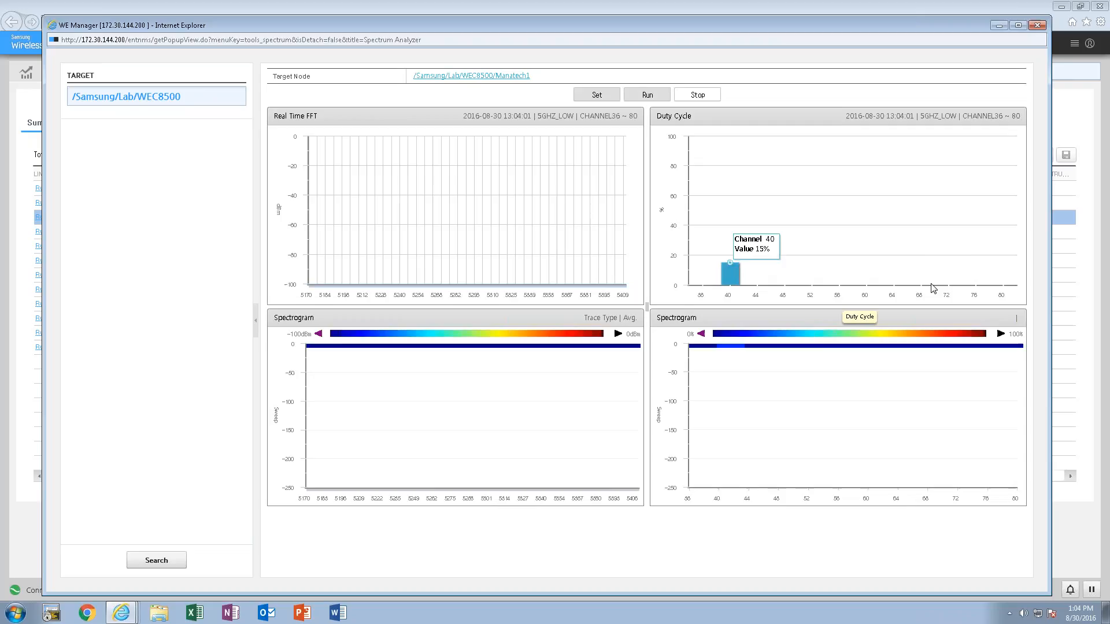
mouse_move(731, 279)
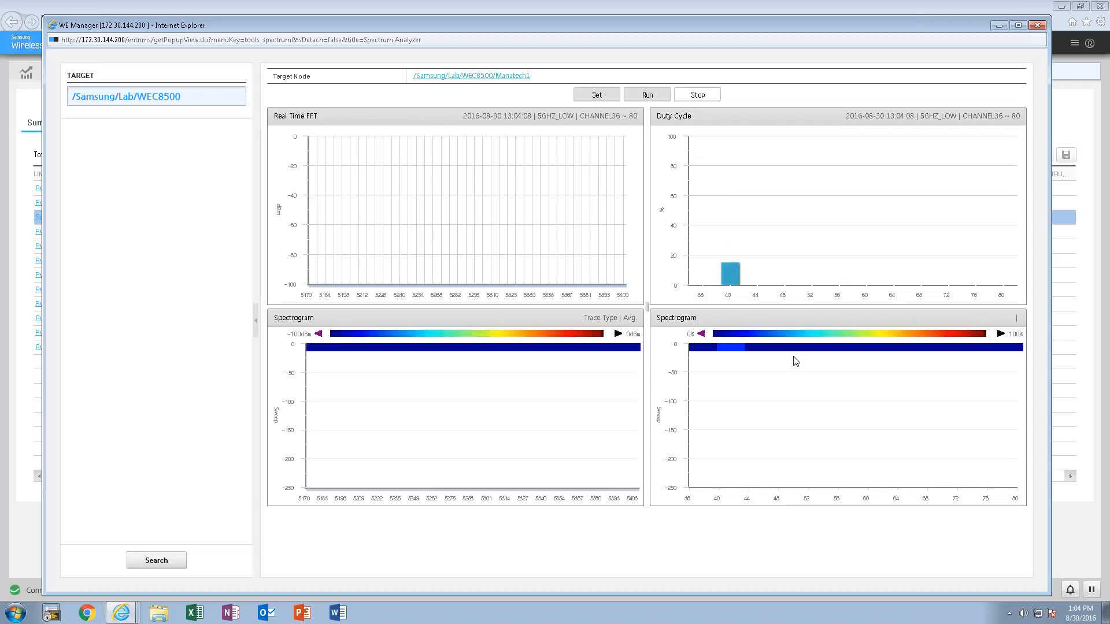
click(1036, 25)
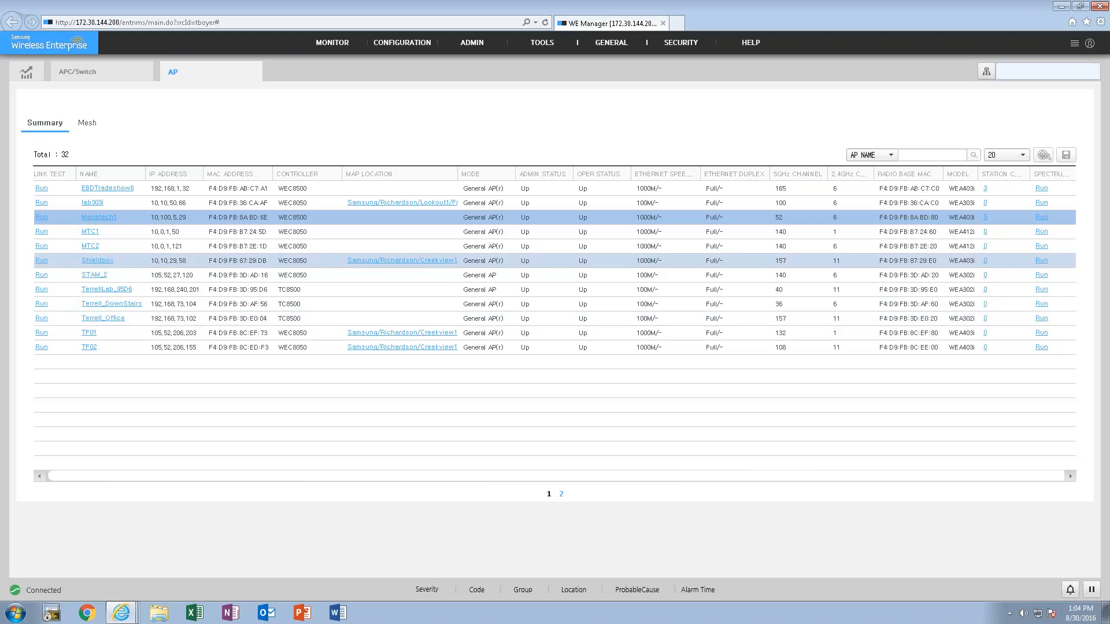
- Close the AP and APC/Switch views and open the Station category of the monitoring reports
click(254, 72)
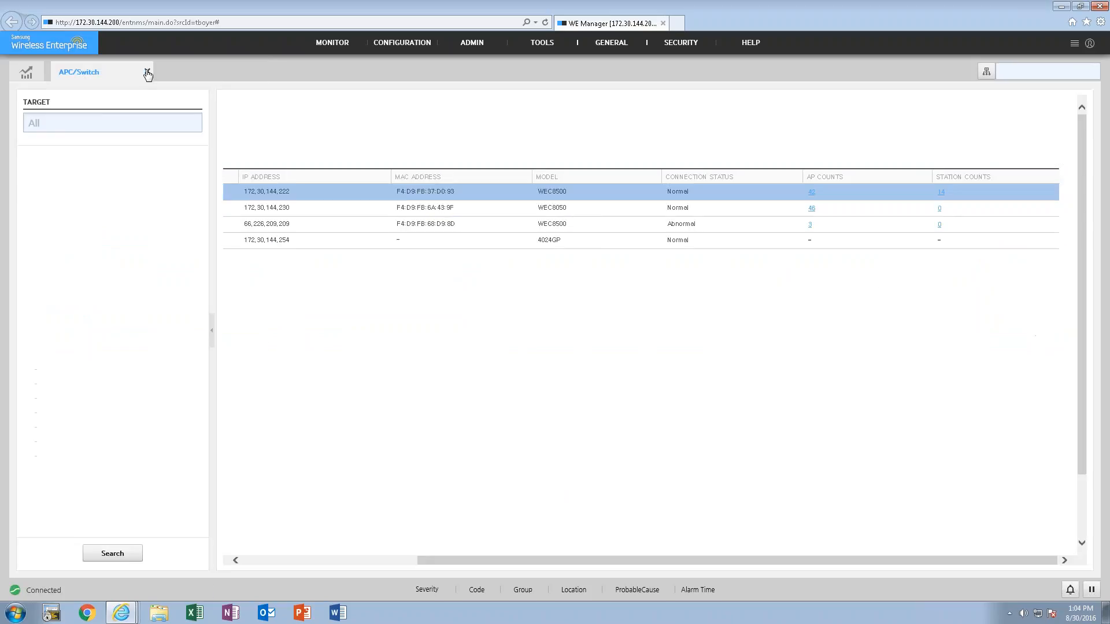
click(148, 70)
mouse_move(337, 49)
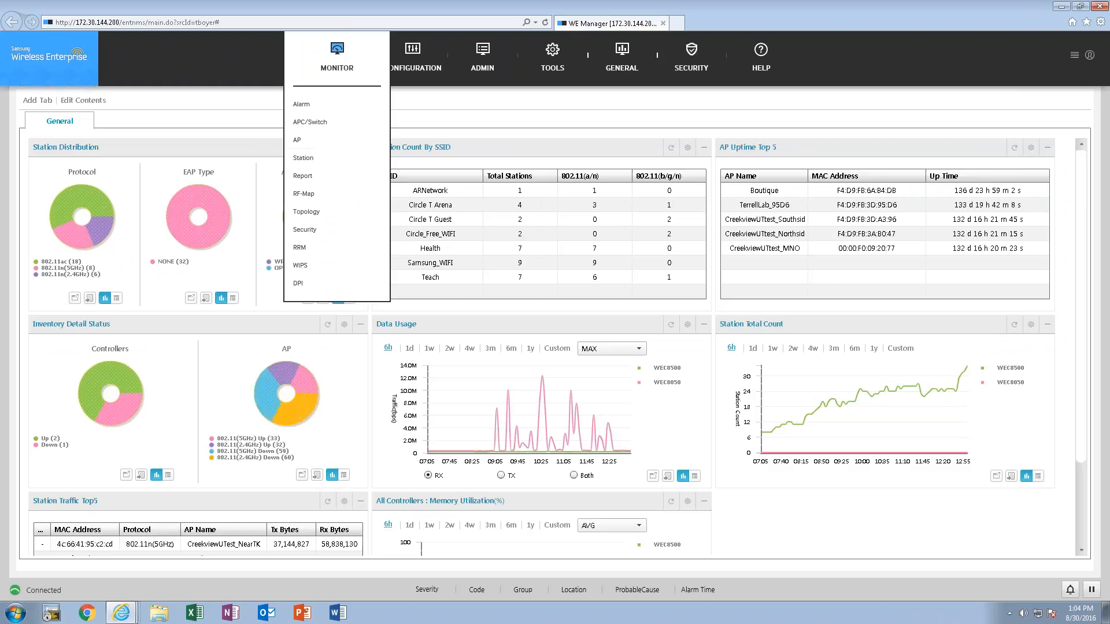
click(313, 180)
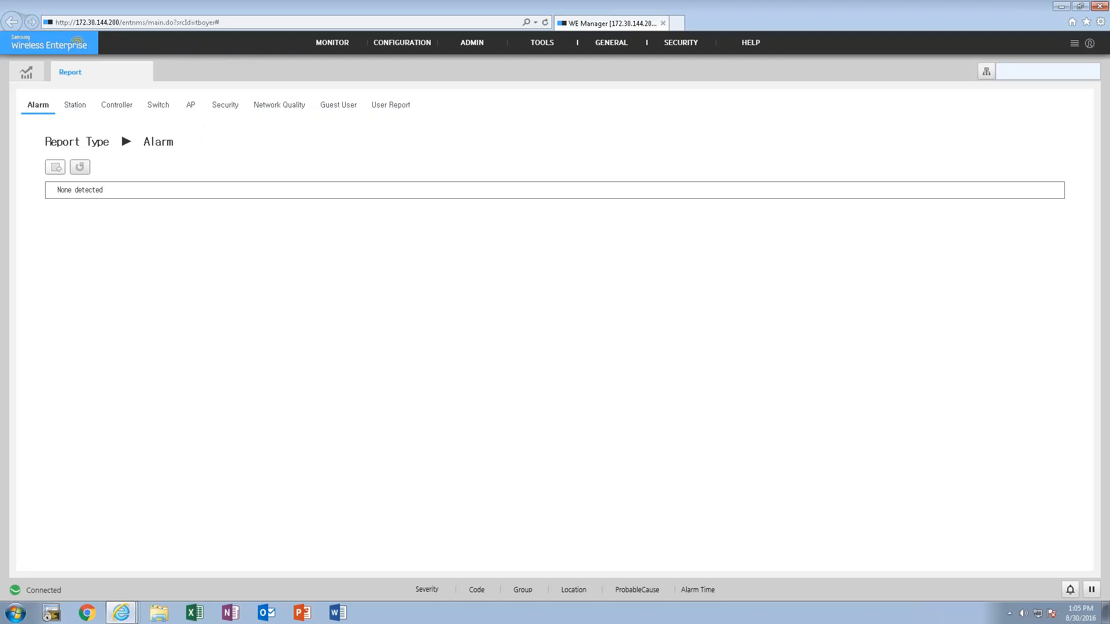
click(73, 108)
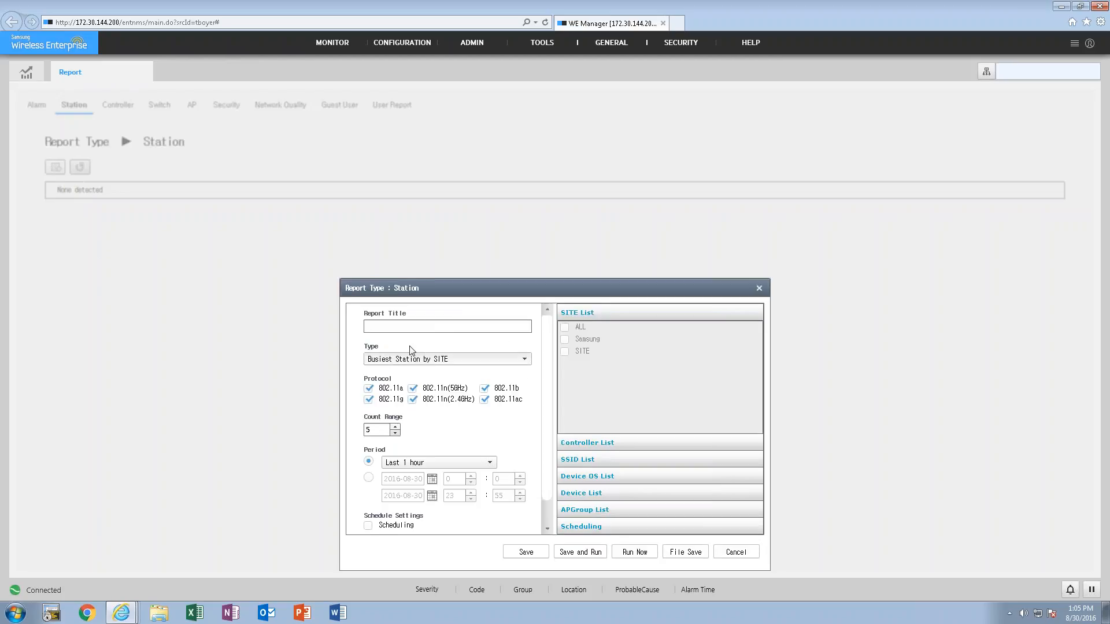
- Create a Busiest Station by SITE report titled SampleReport and include all sites
click(399, 250)
text(SampleRe)
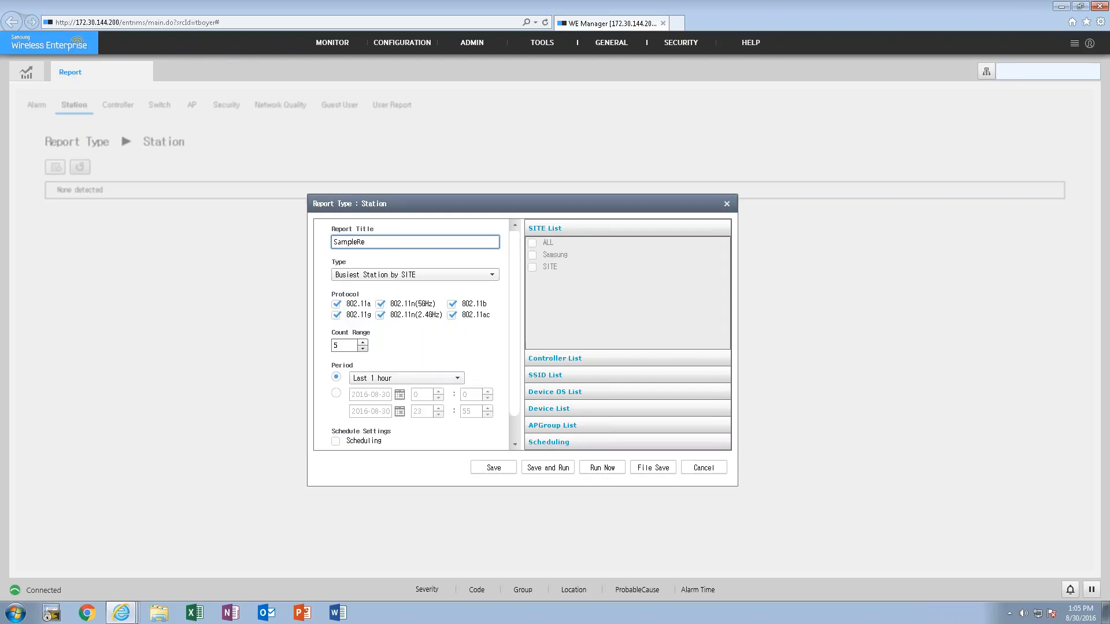
text(Report)
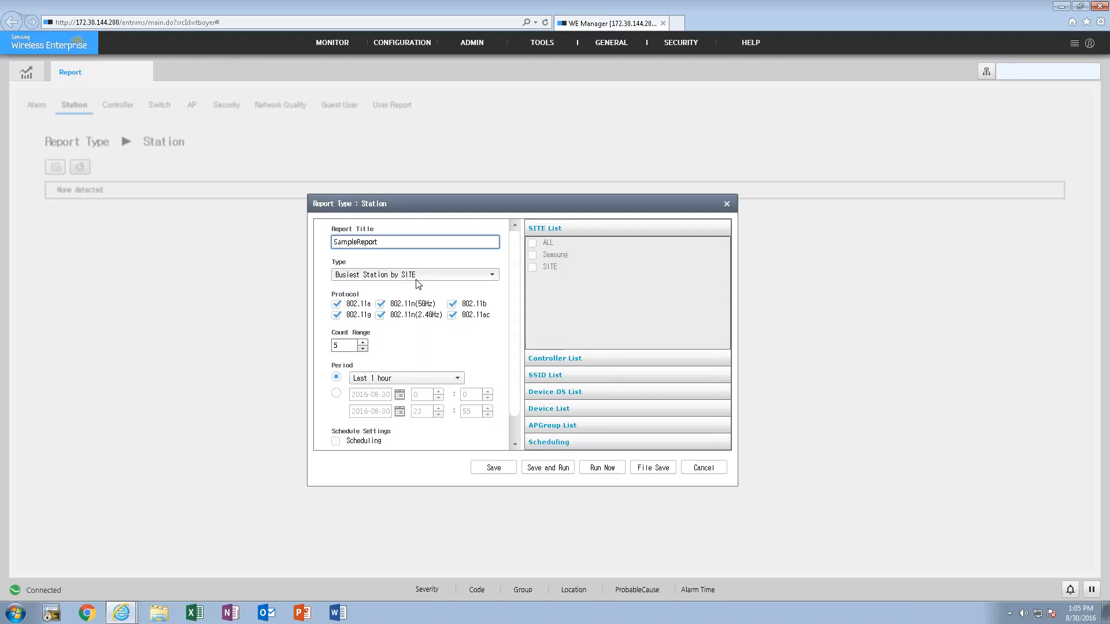
click(532, 242)
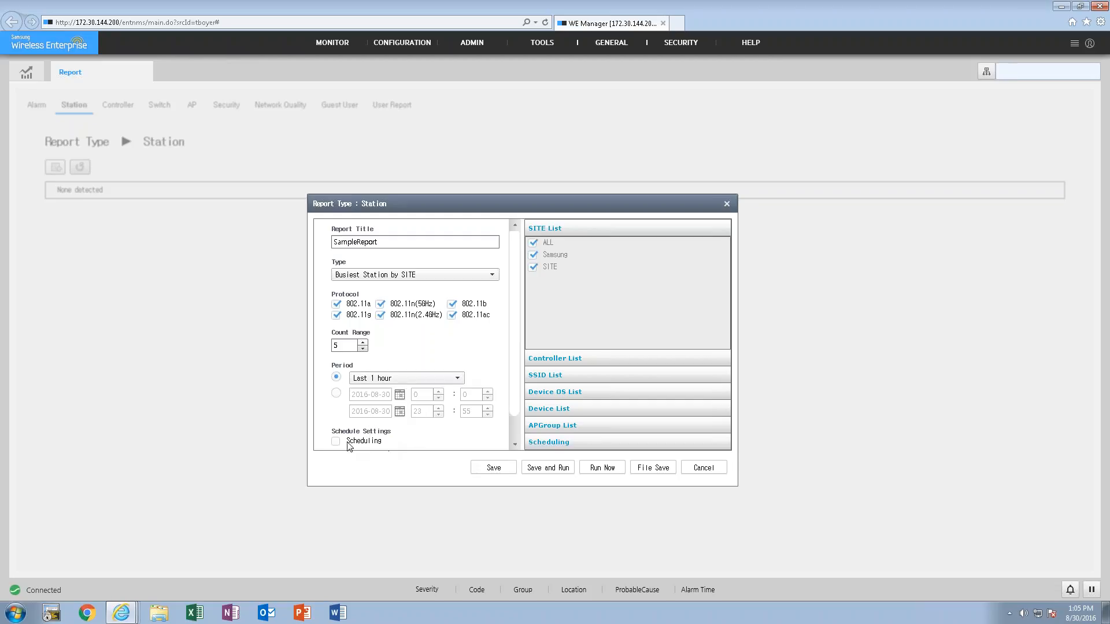
- Set the file format in the report's scheduling settings to HTML and return to the site list
click(568, 442)
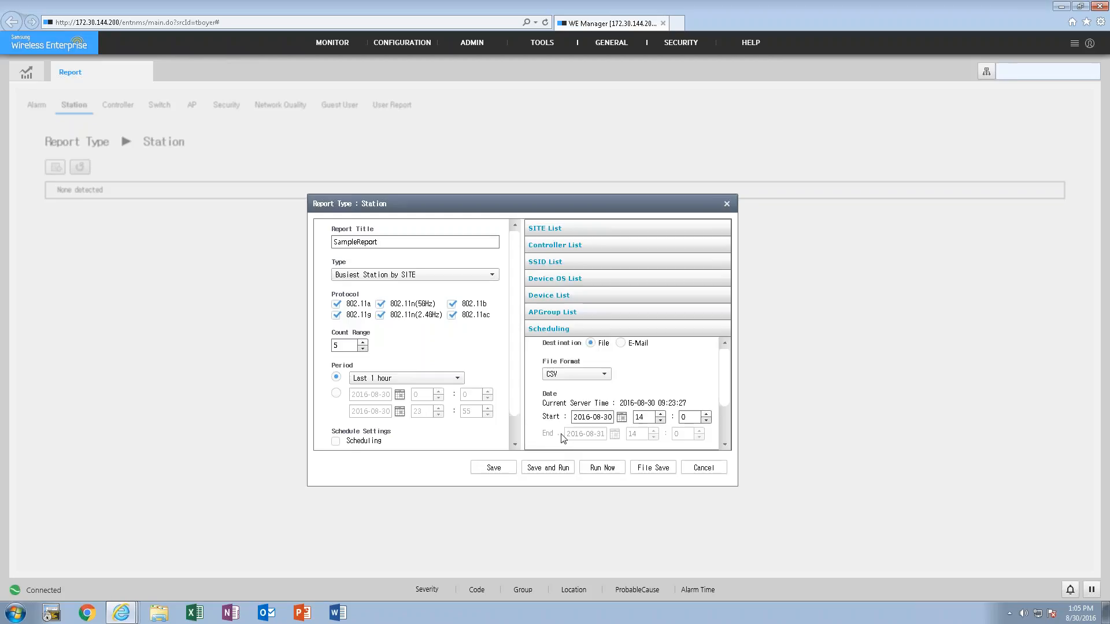
mouse_move(725, 370)
mouse_down()
mouse_move(718, 408)
mouse_move(717, 359)
mouse_up()
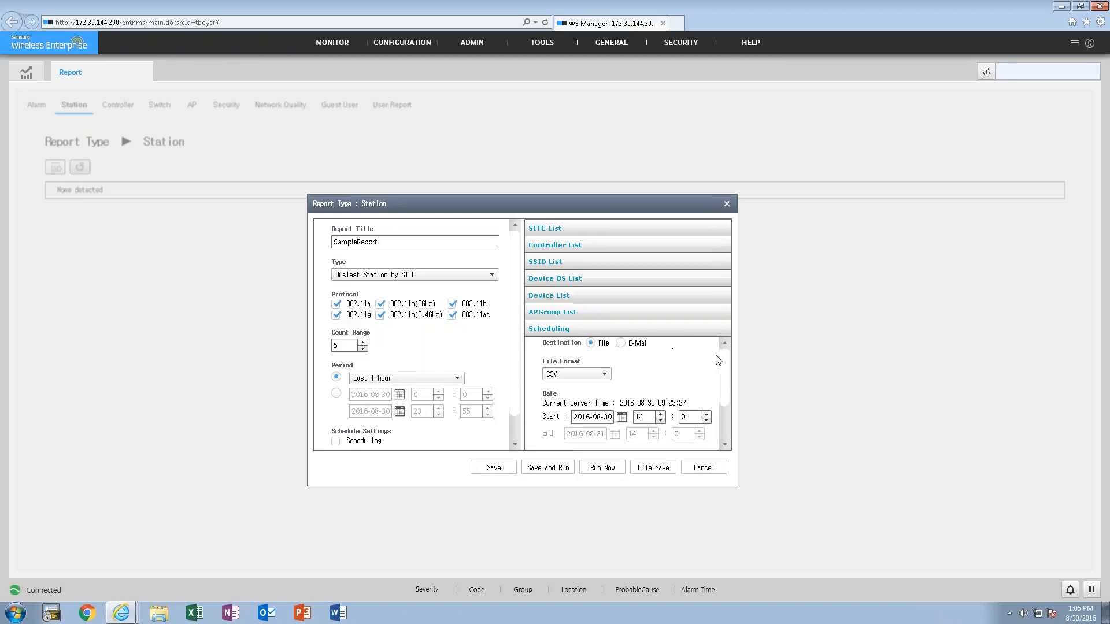
click(603, 374)
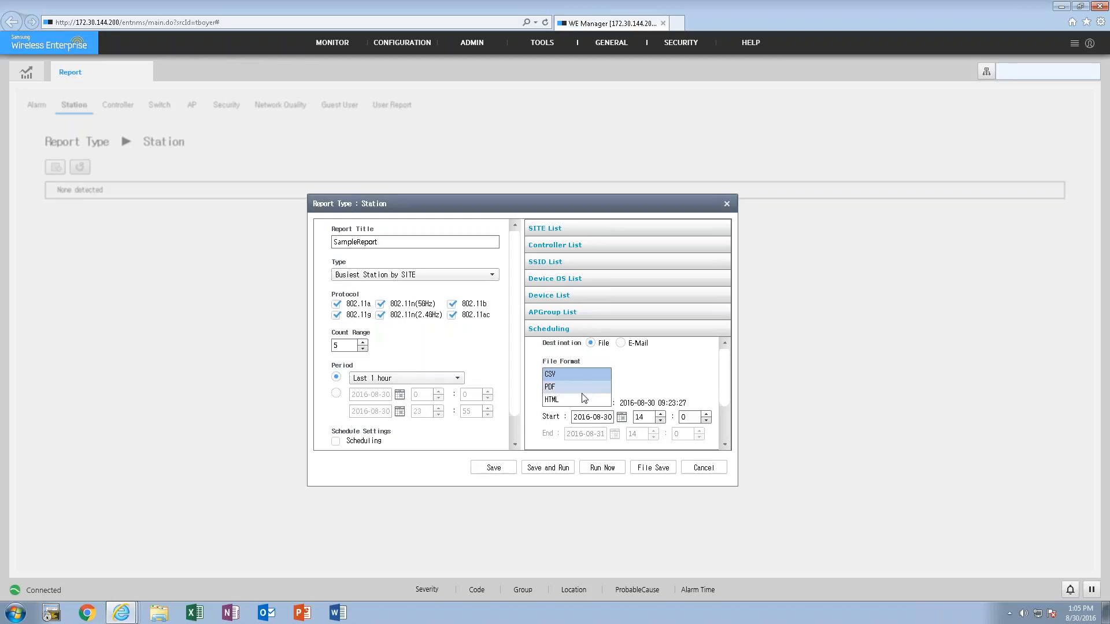
click(584, 400)
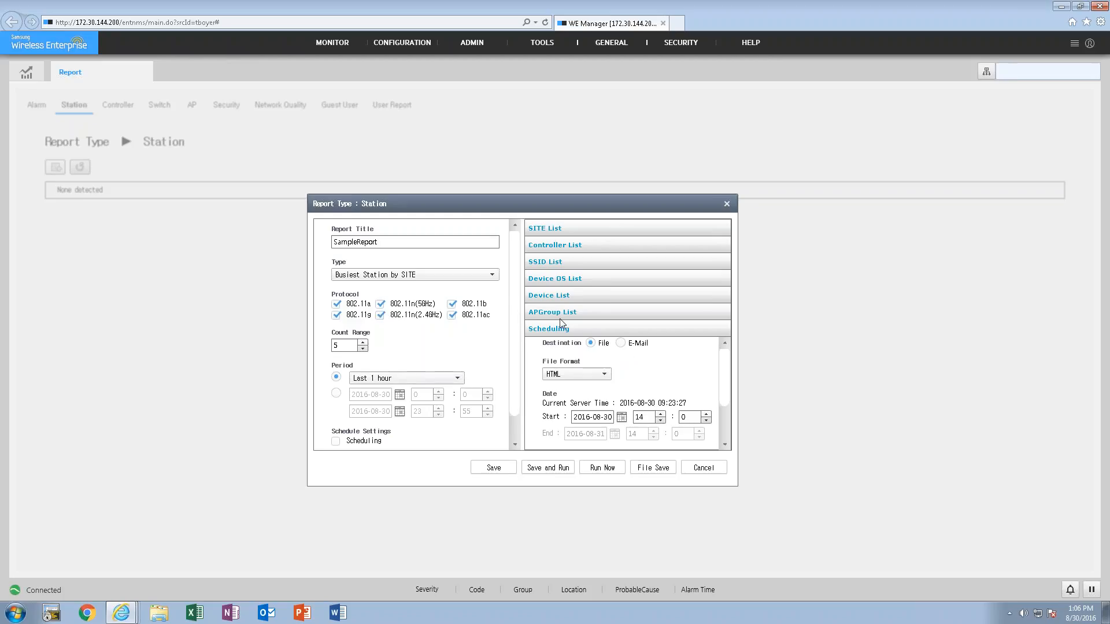
click(557, 230)
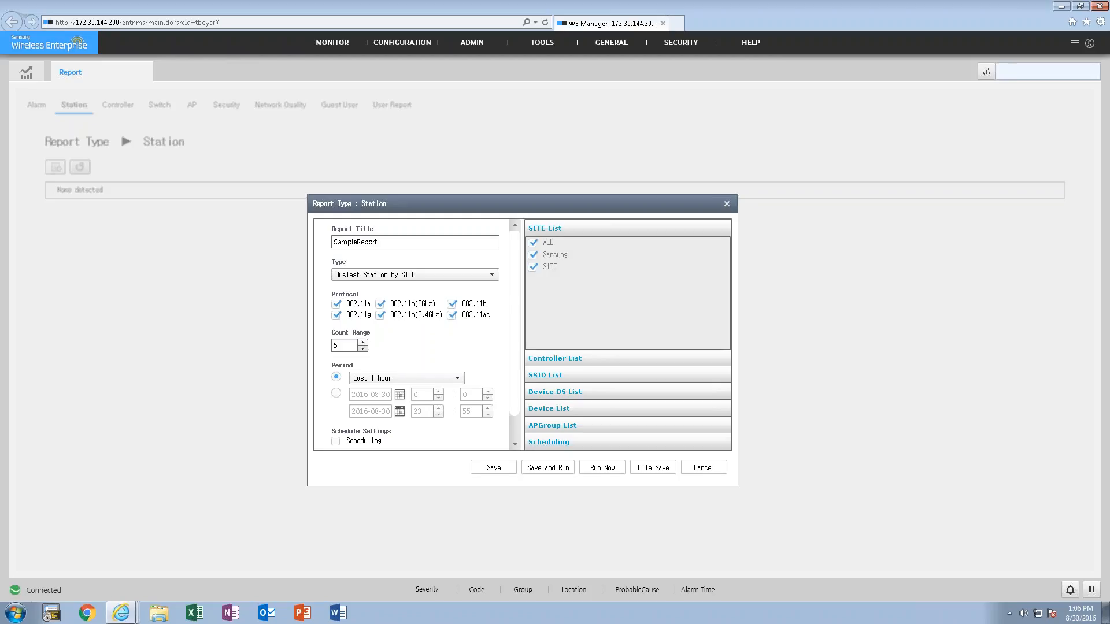
- Run the station report immediately in HTML format, view the generated output and close it
click(607, 469)
click(588, 369)
click(562, 342)
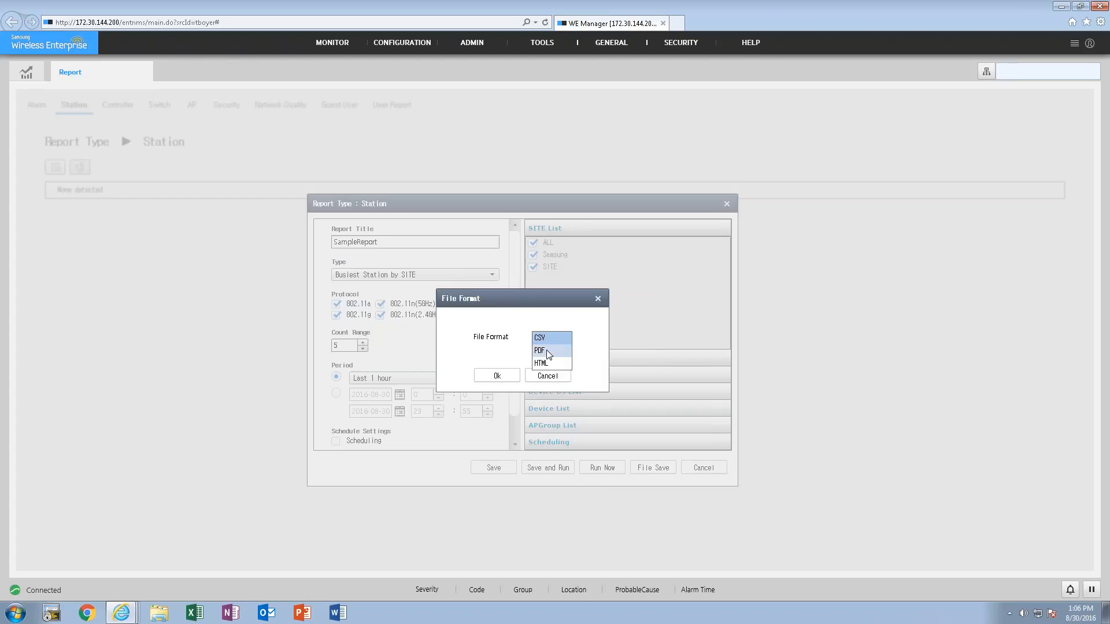
click(546, 368)
click(496, 375)
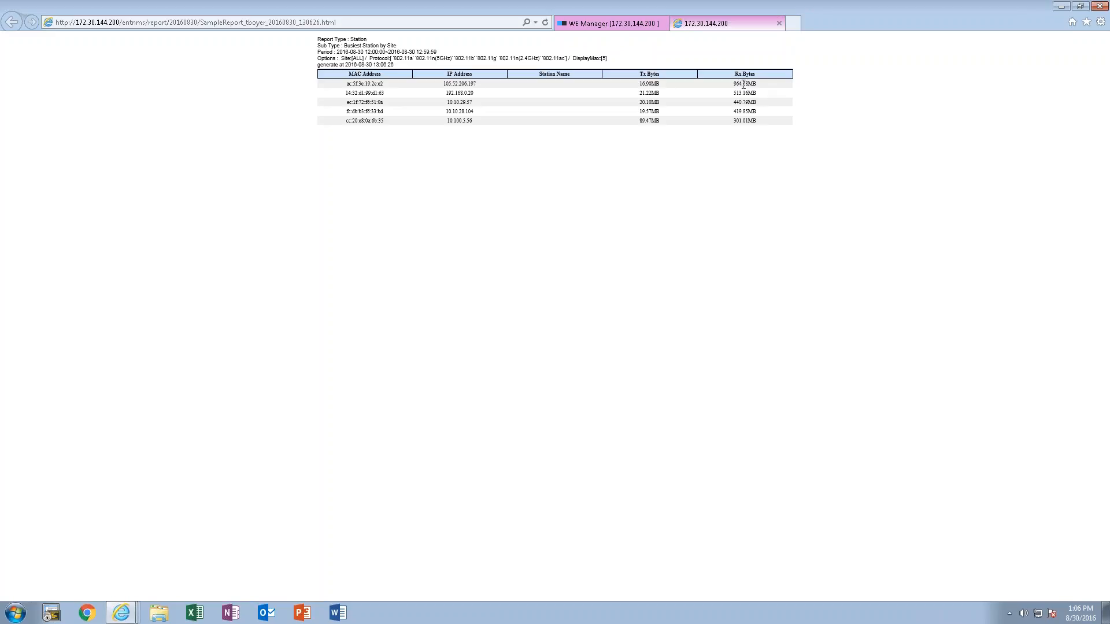
click(778, 23)
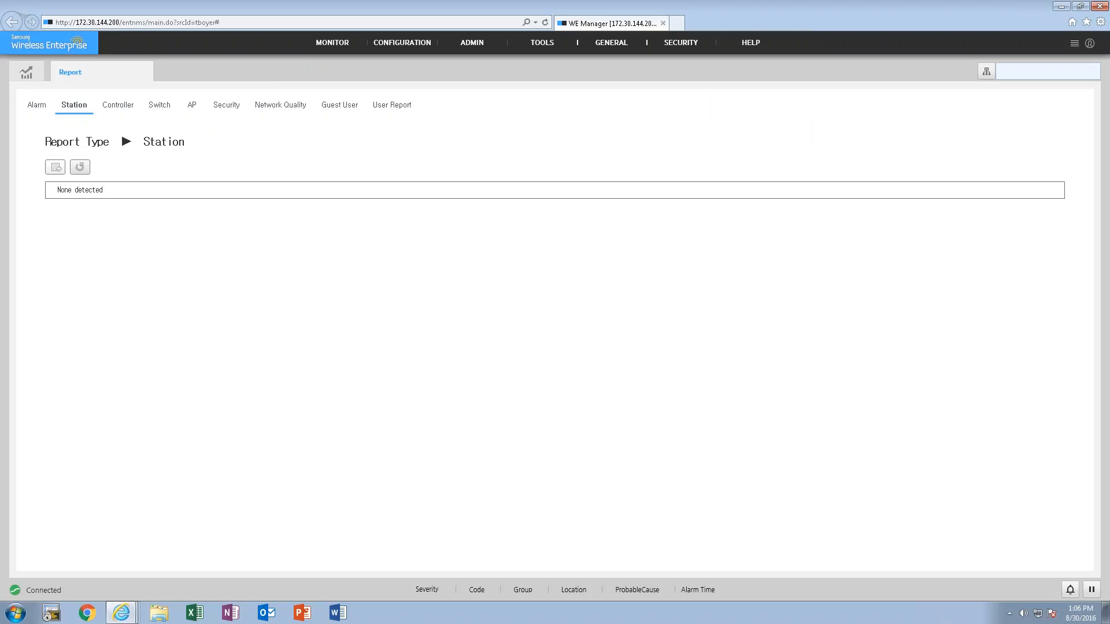
- Open the RF-Map and display the Second Floor heat map of Creekview1 under Samsung/Richardson
mouse_move(337, 57)
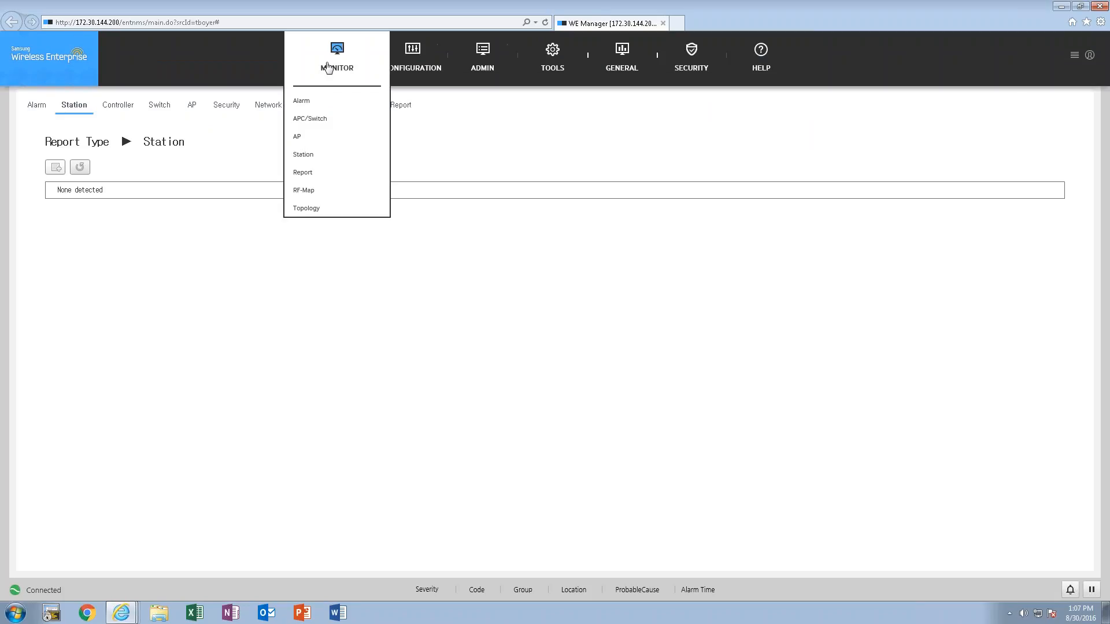
click(308, 198)
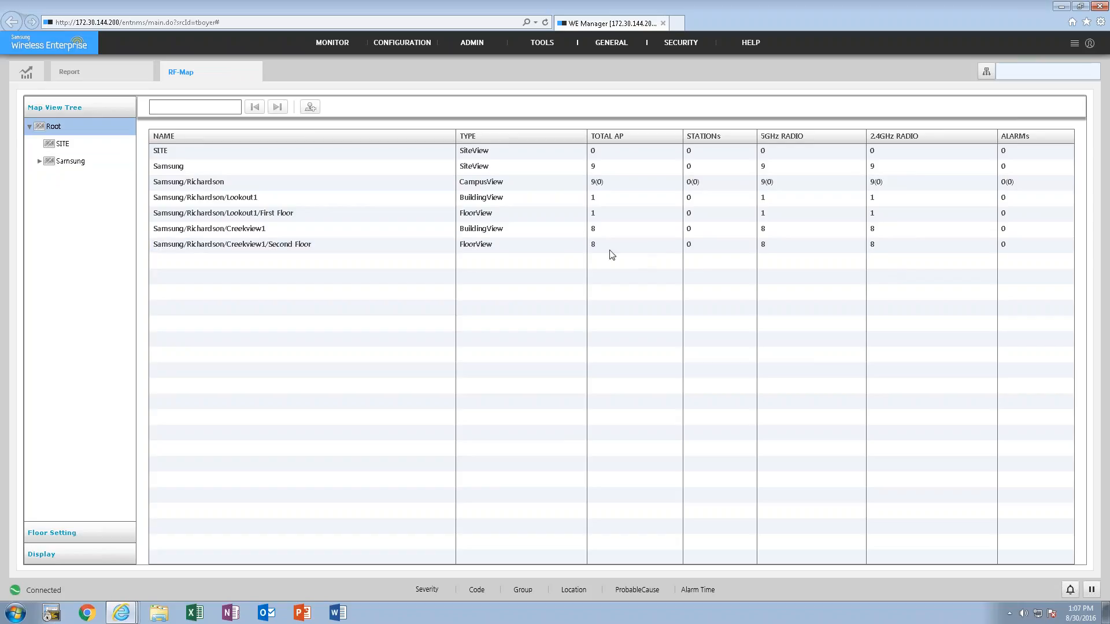
click(38, 161)
click(62, 179)
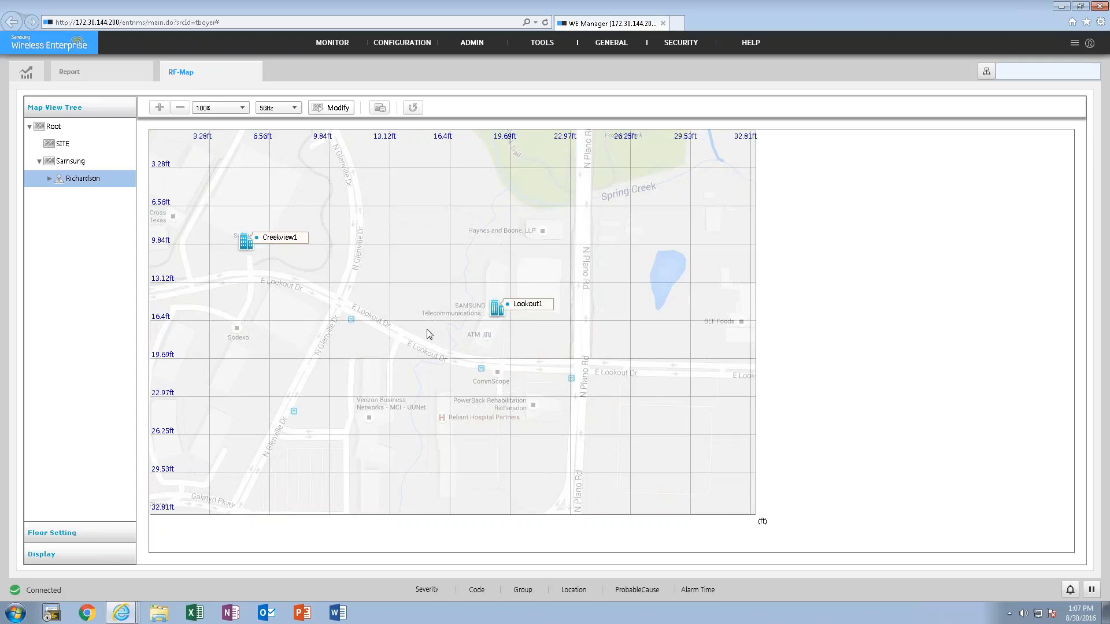
click(49, 178)
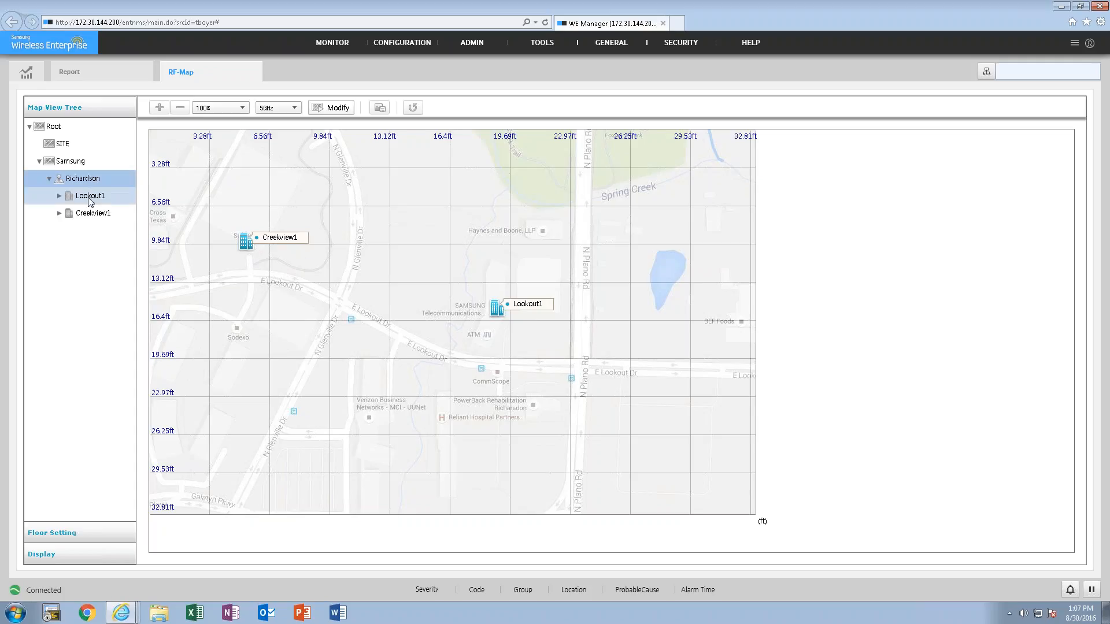
click(77, 219)
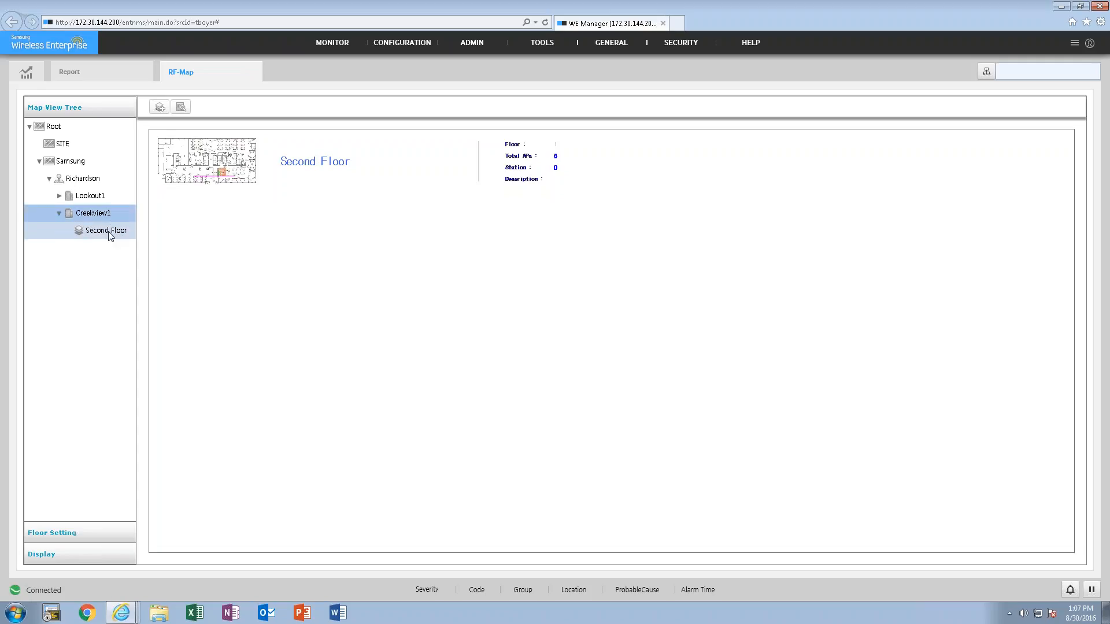
click(207, 170)
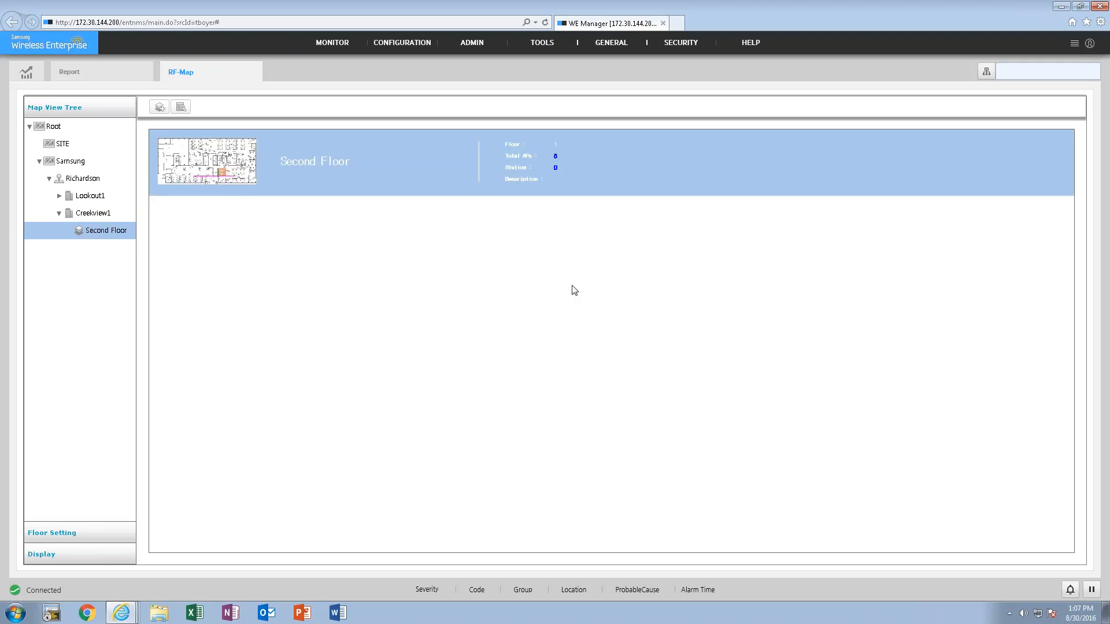
click(245, 161)
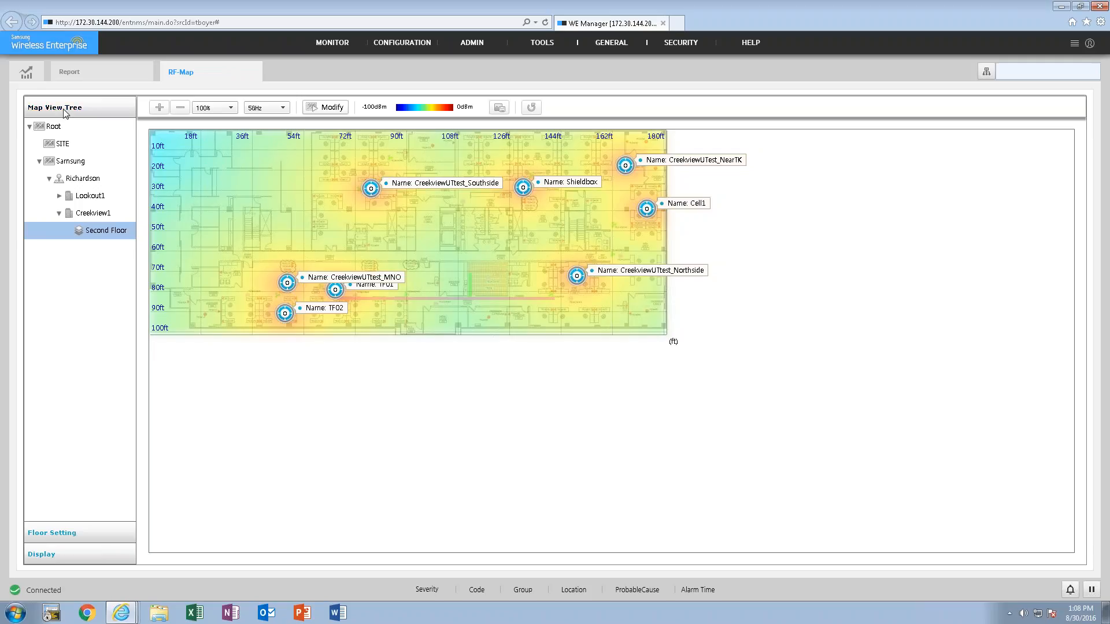
- Overlay the interferers on the floor map, replace them with the stations, and inspect individual stations' MAC addresses
click(33, 533)
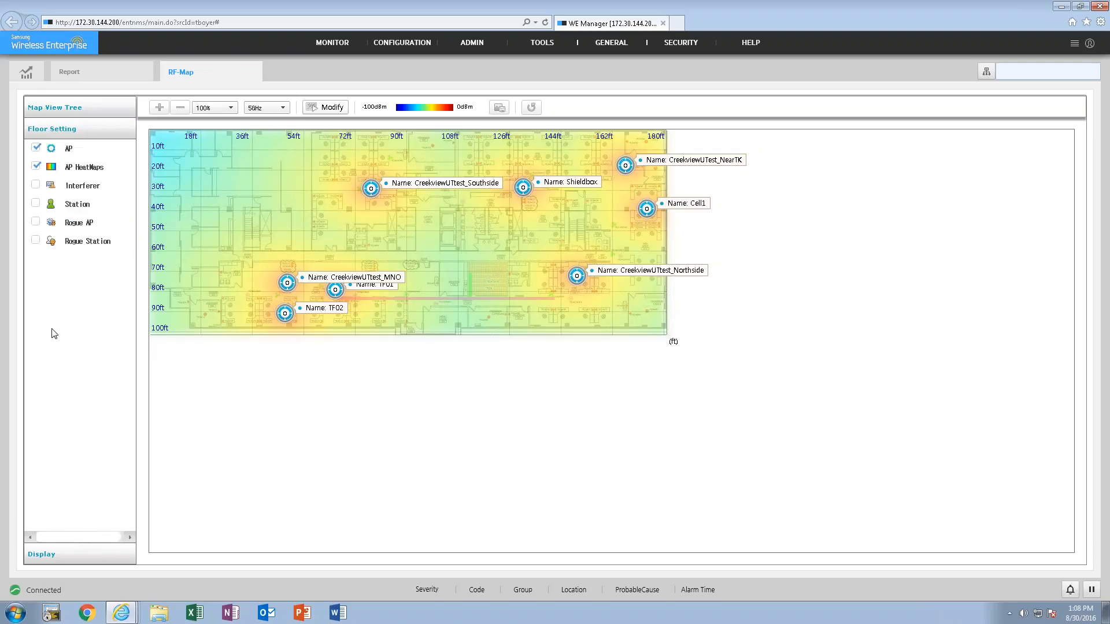
click(37, 185)
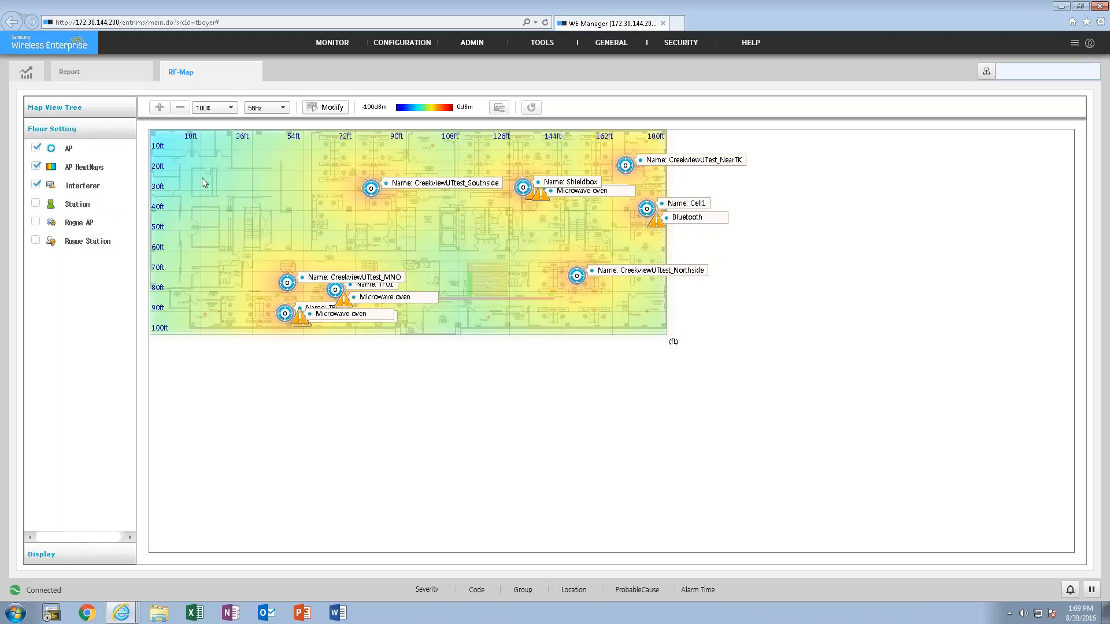
click(36, 203)
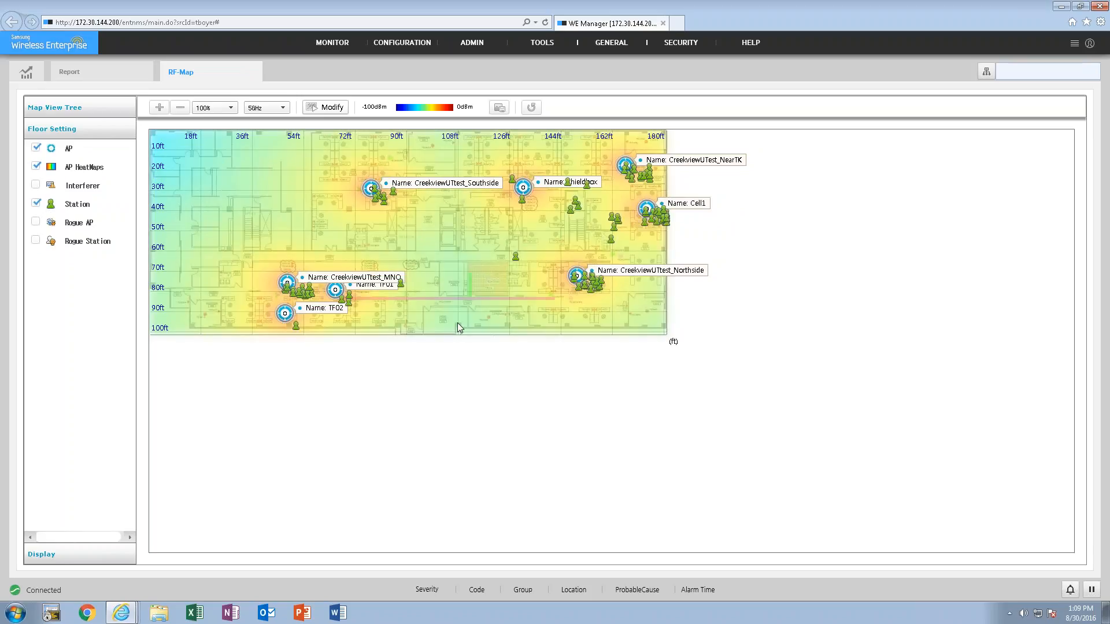
mouse_move(523, 202)
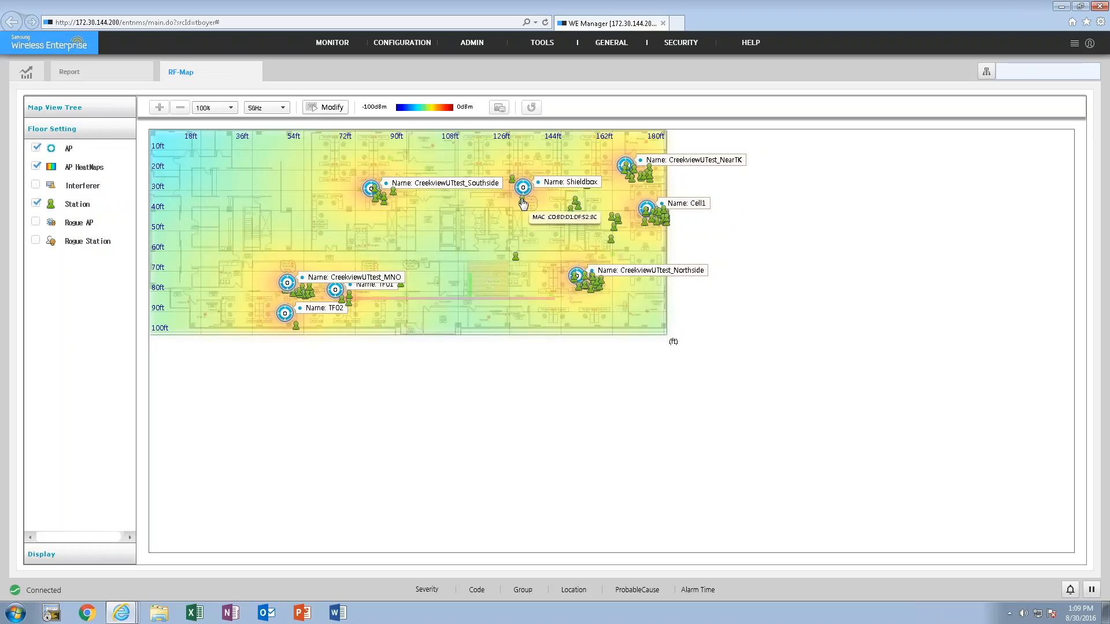
mouse_move(613, 226)
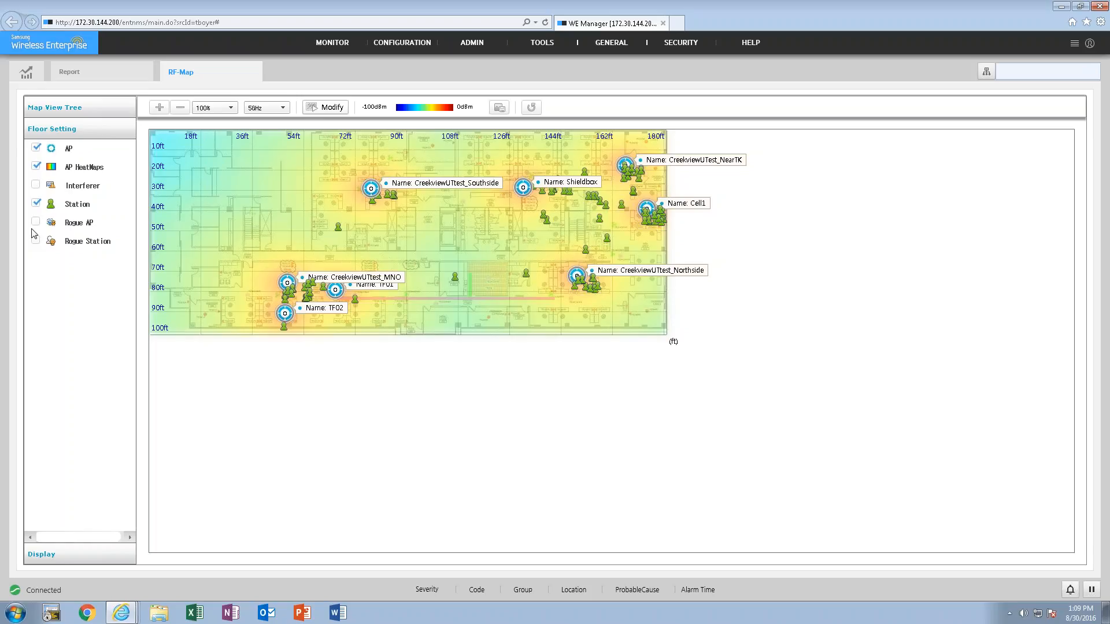
- Replace the station overlay with rogue APs, and switch it to rogue stations in the floor settings
click(35, 202)
click(35, 222)
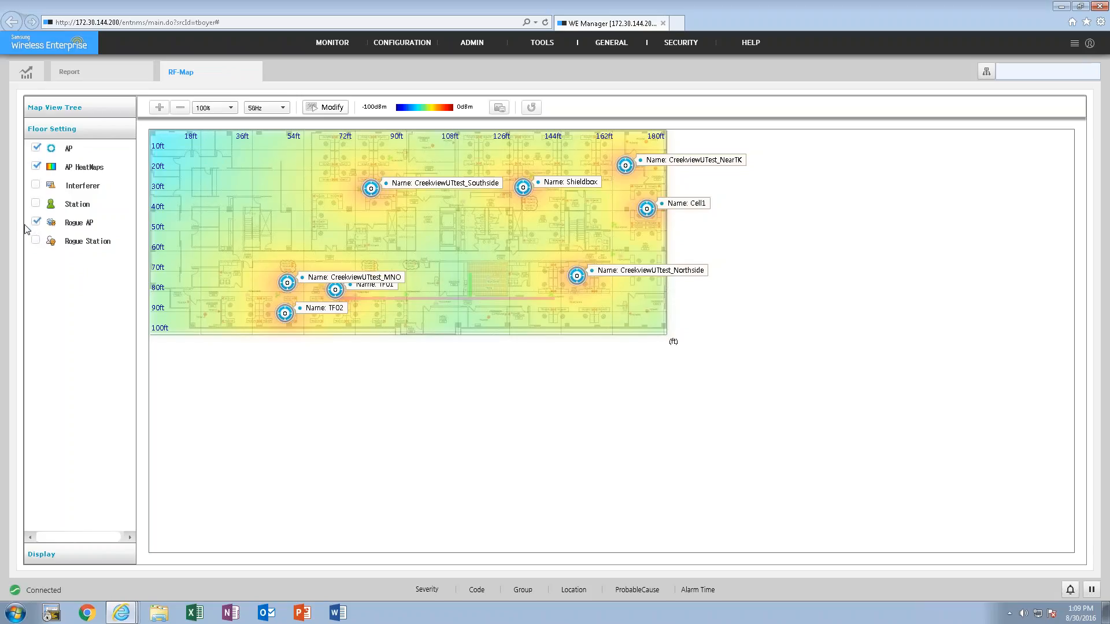
click(36, 241)
click(85, 555)
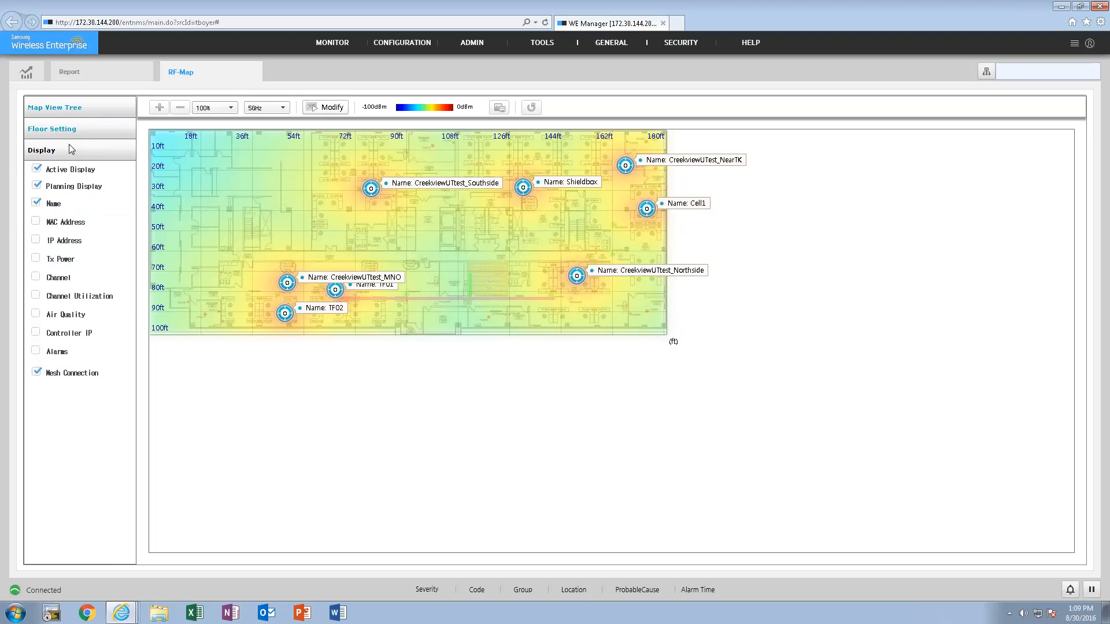
click(63, 128)
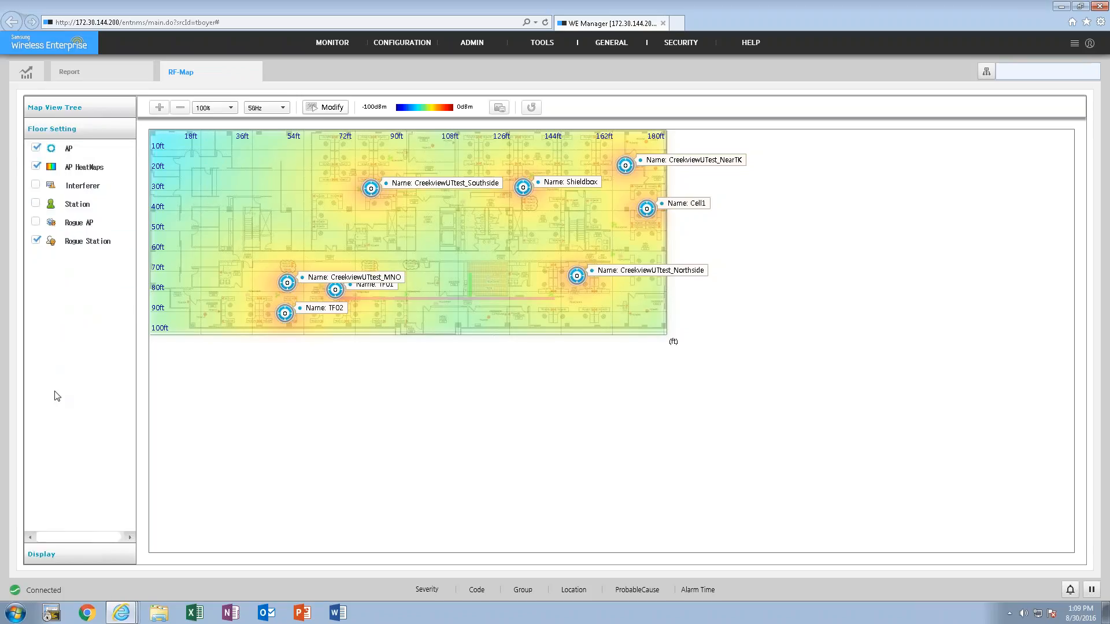
- Add MAC address, IP address, Tx power, channel and channel utilization to the AP labels on the floor map
click(80, 556)
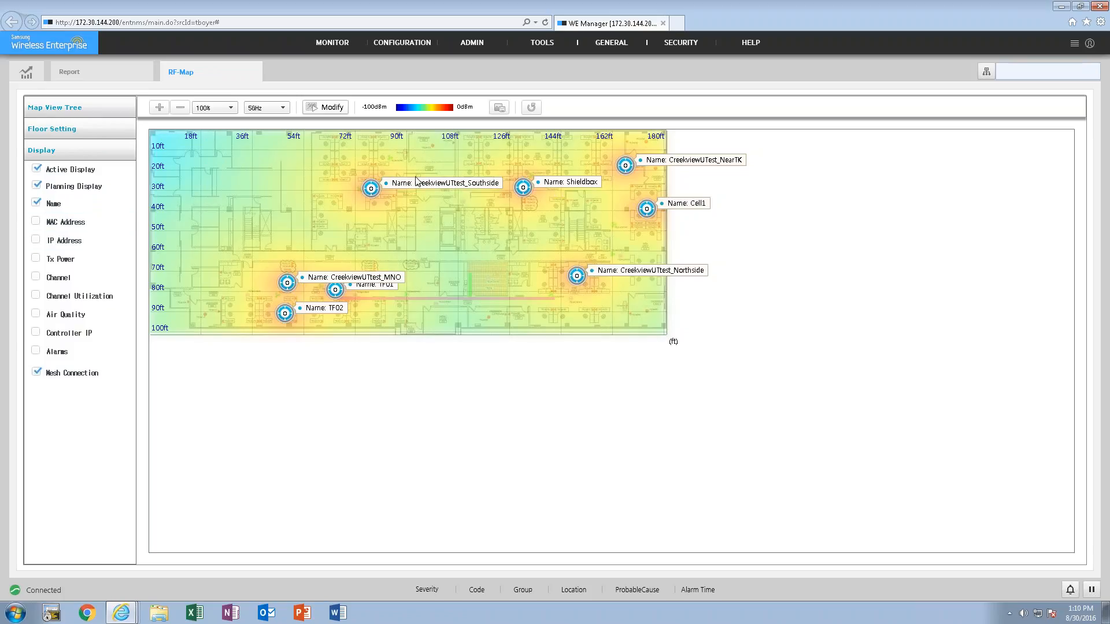
click(36, 225)
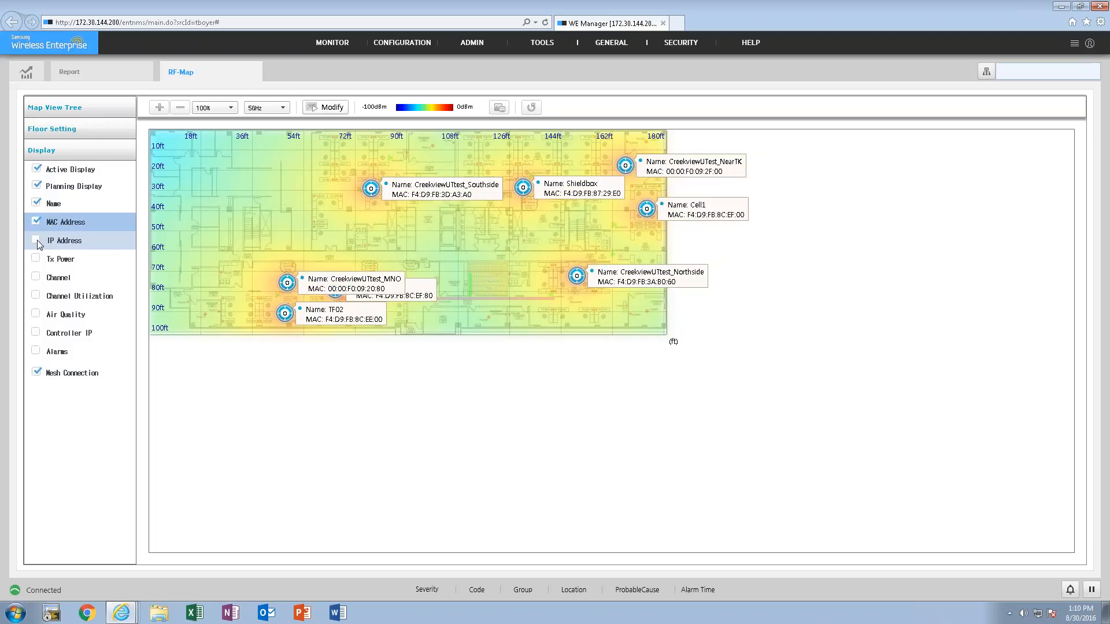
click(36, 240)
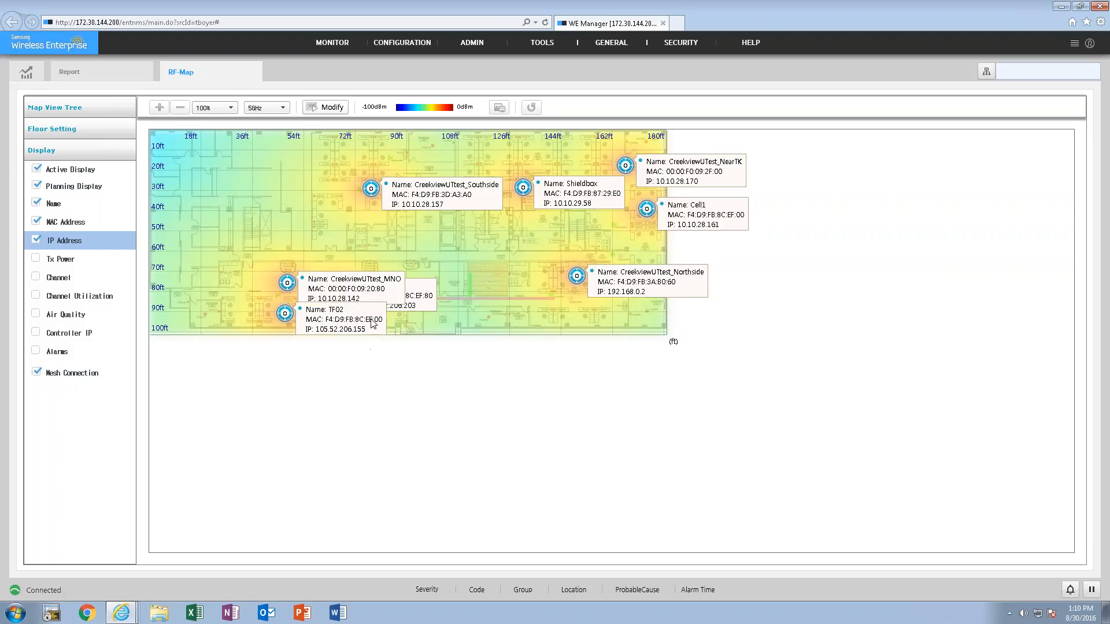
click(37, 259)
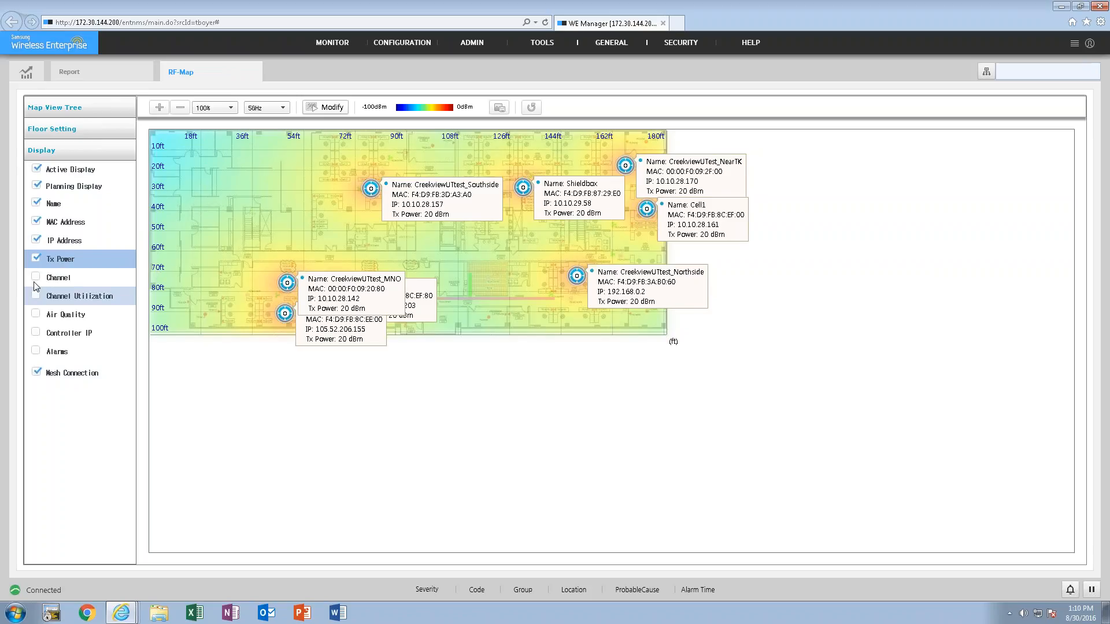
click(37, 277)
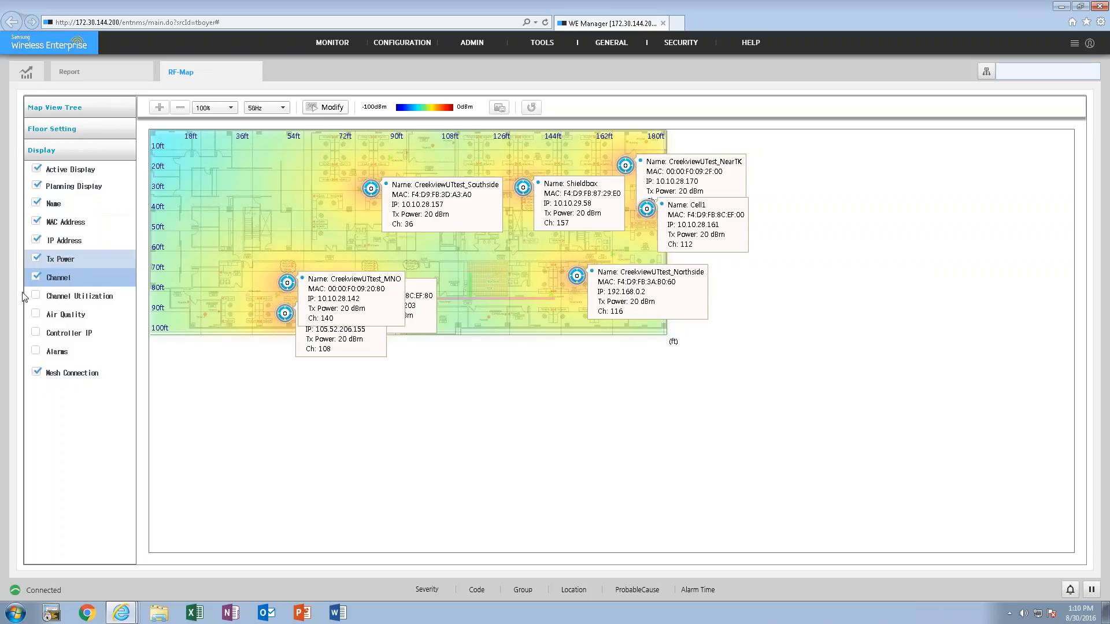
click(35, 295)
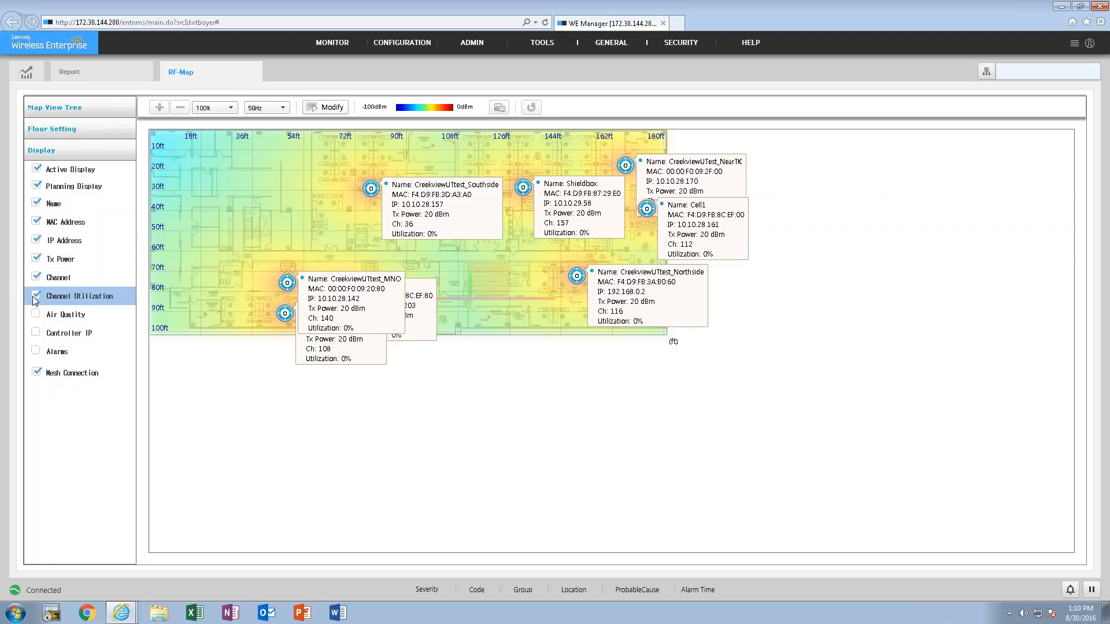
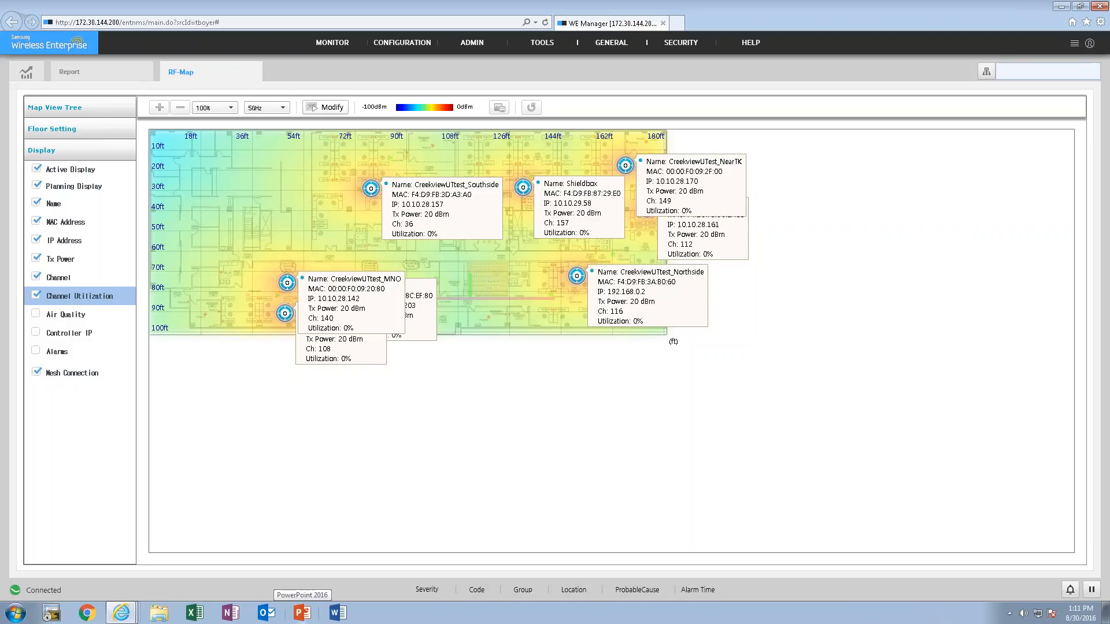
- Close the RF-Map and Report views and open the network Topology view
click(301, 613)
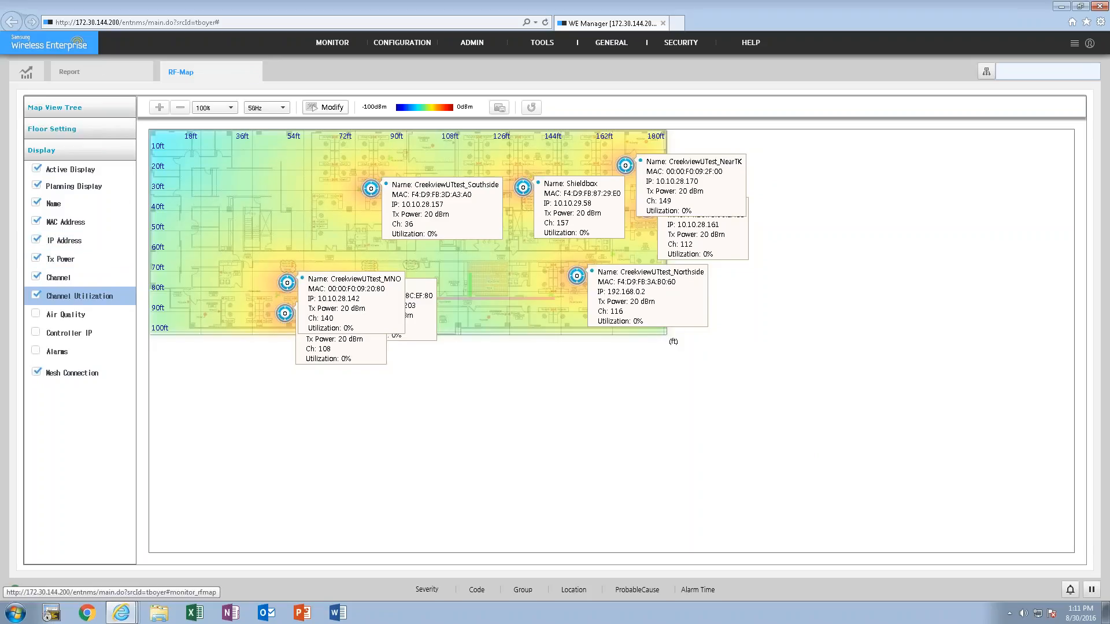
click(256, 72)
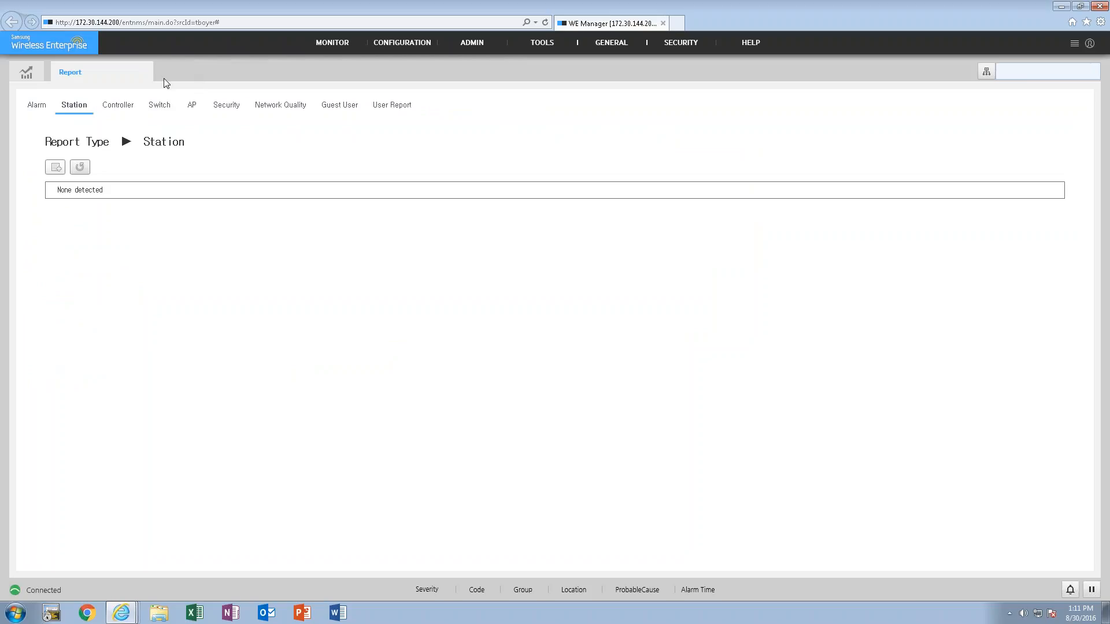
click(147, 71)
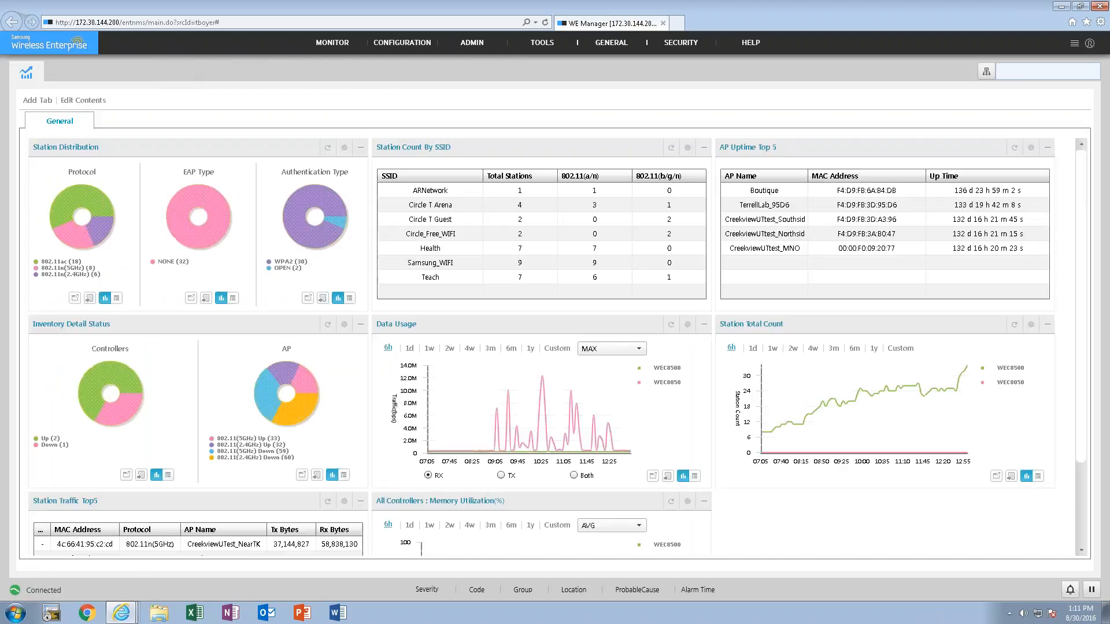
mouse_move(334, 46)
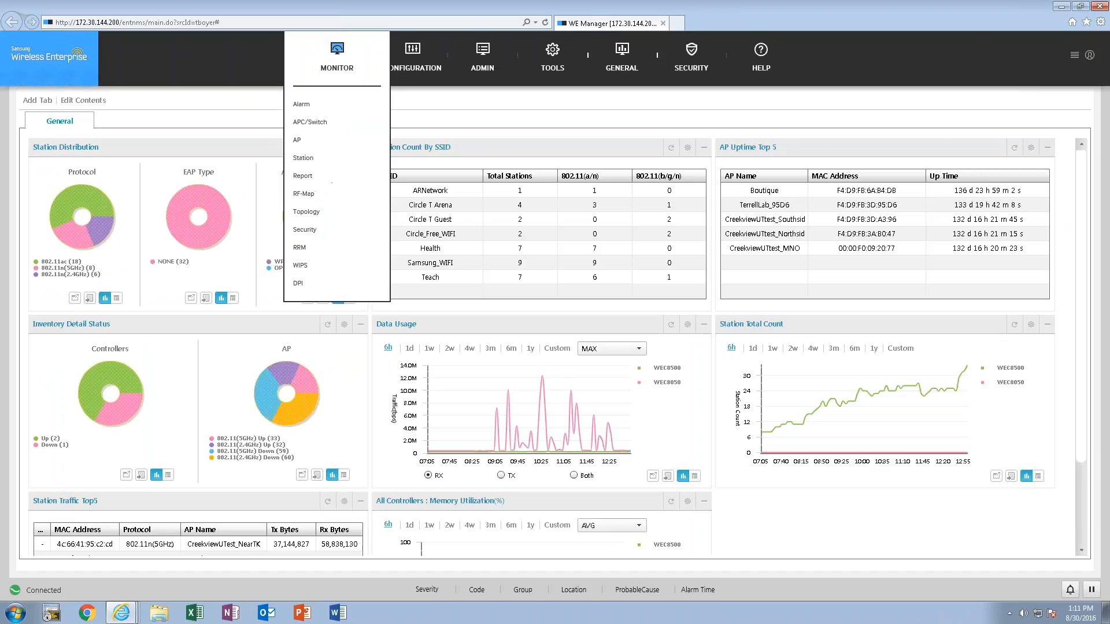
click(310, 213)
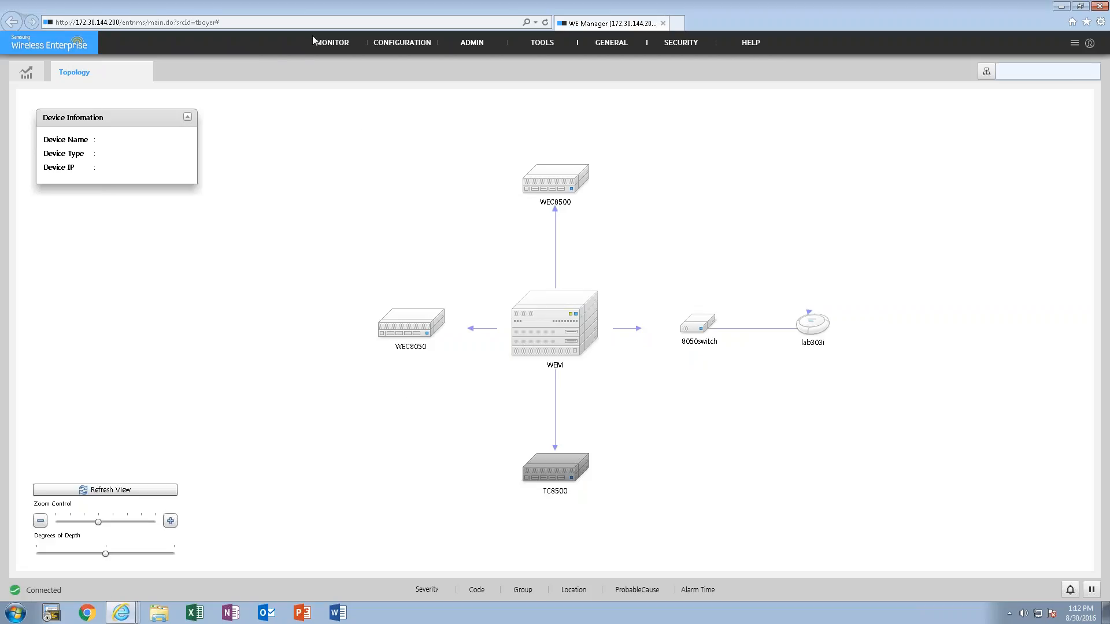
- Open Security monitoring on the interferers and expand the Lab group in the target tree, keeping the target at All
mouse_move(326, 56)
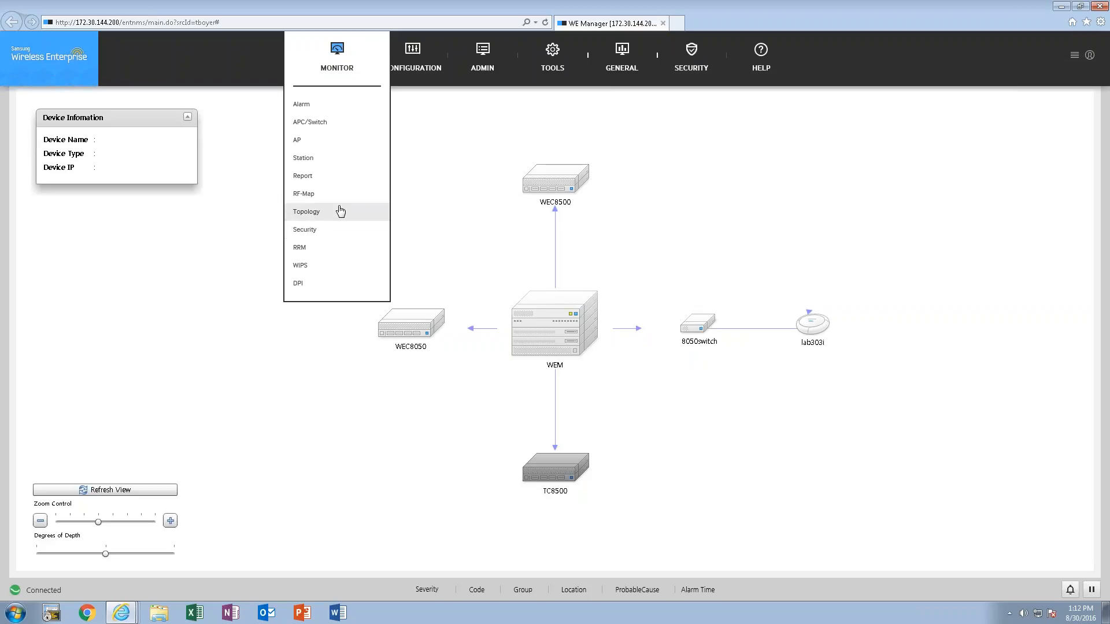
click(305, 231)
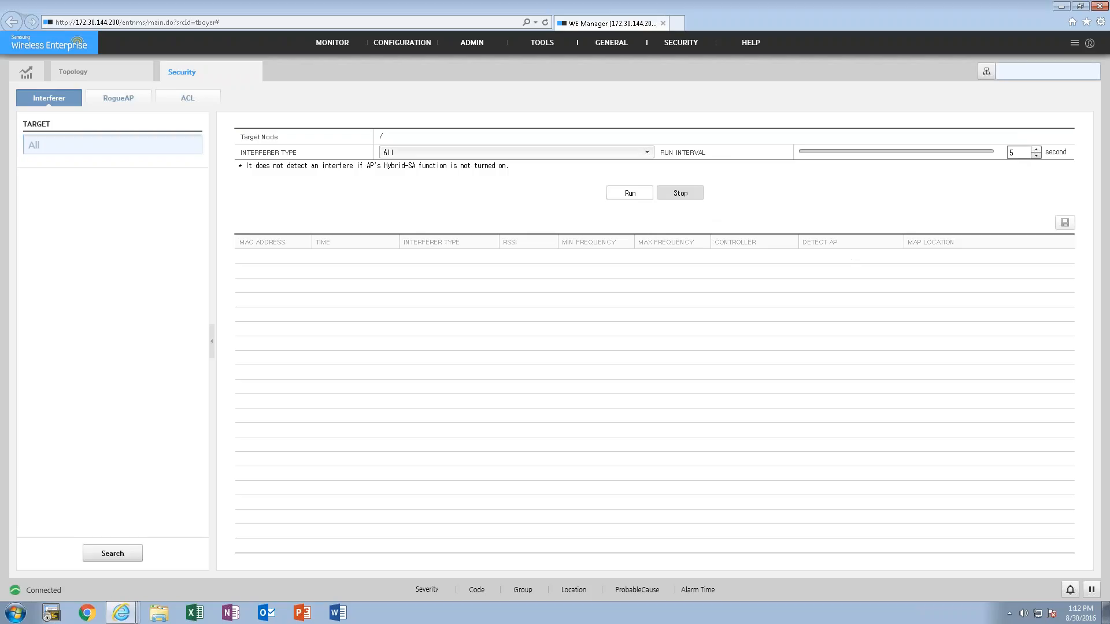
click(58, 151)
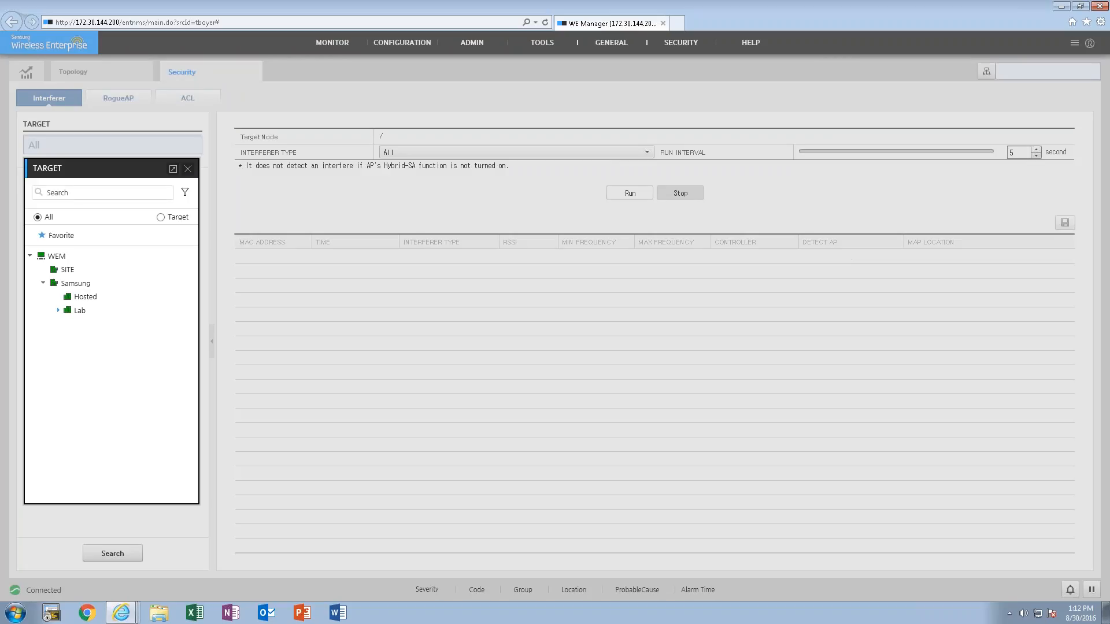
click(57, 310)
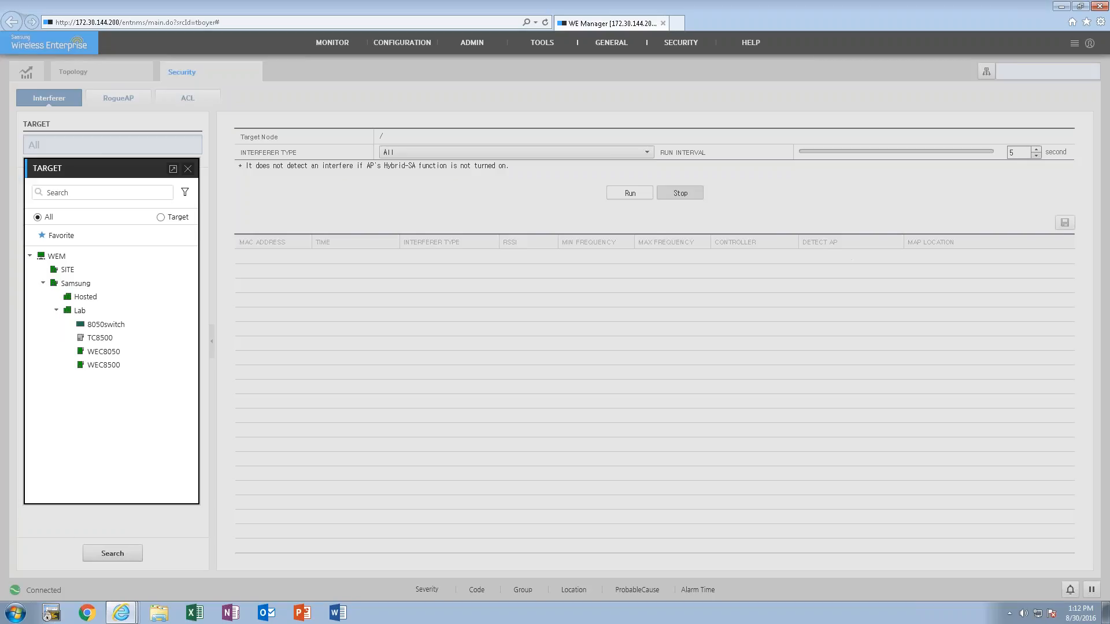
click(188, 168)
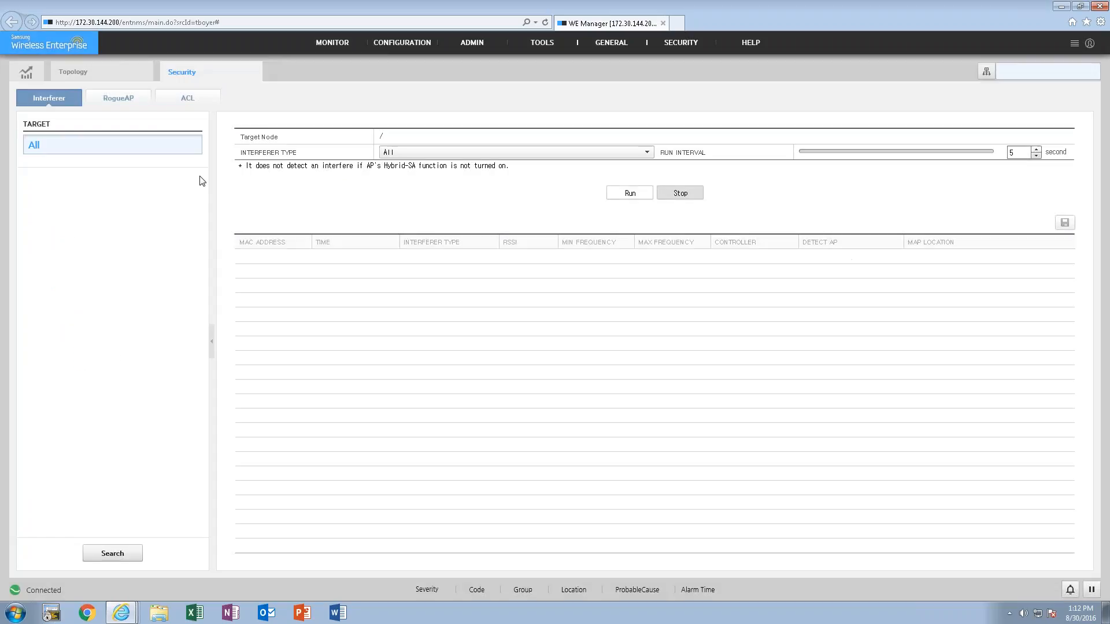
- Run interferer detection for all interferer types and examine the detected interferers, their detecting APs and map locations
click(626, 199)
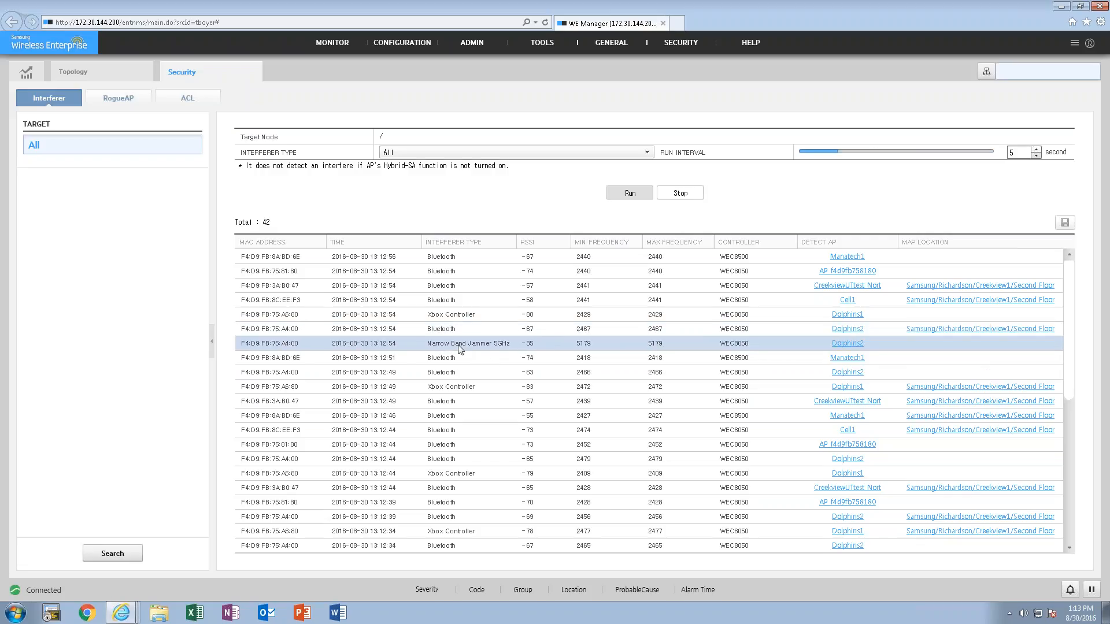
scroll(472, 491, down, 1)
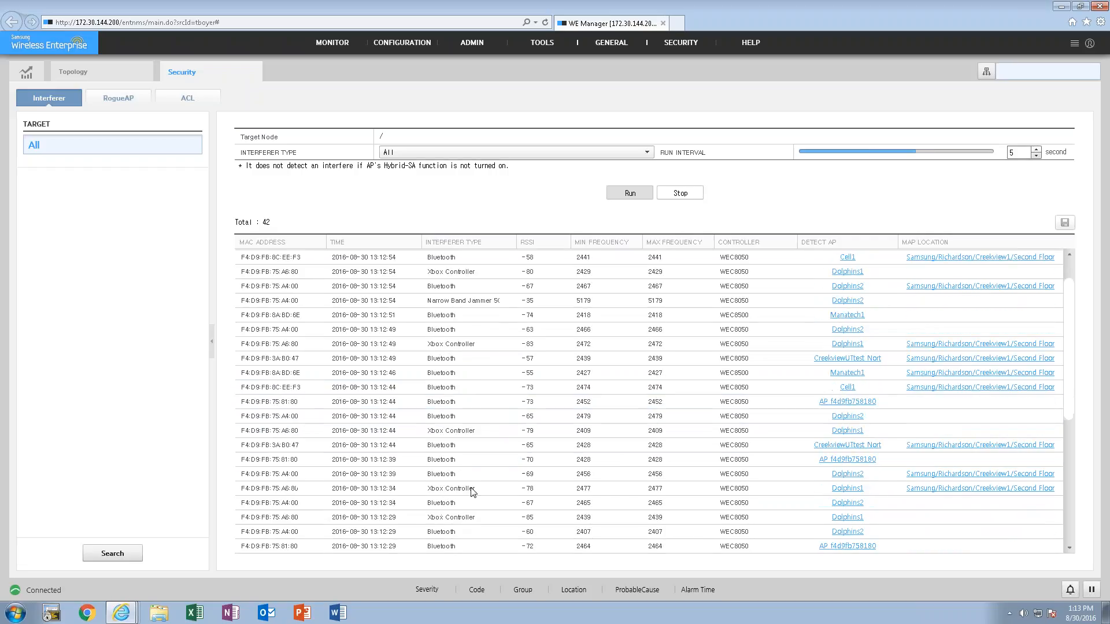
scroll(472, 492, down, 1)
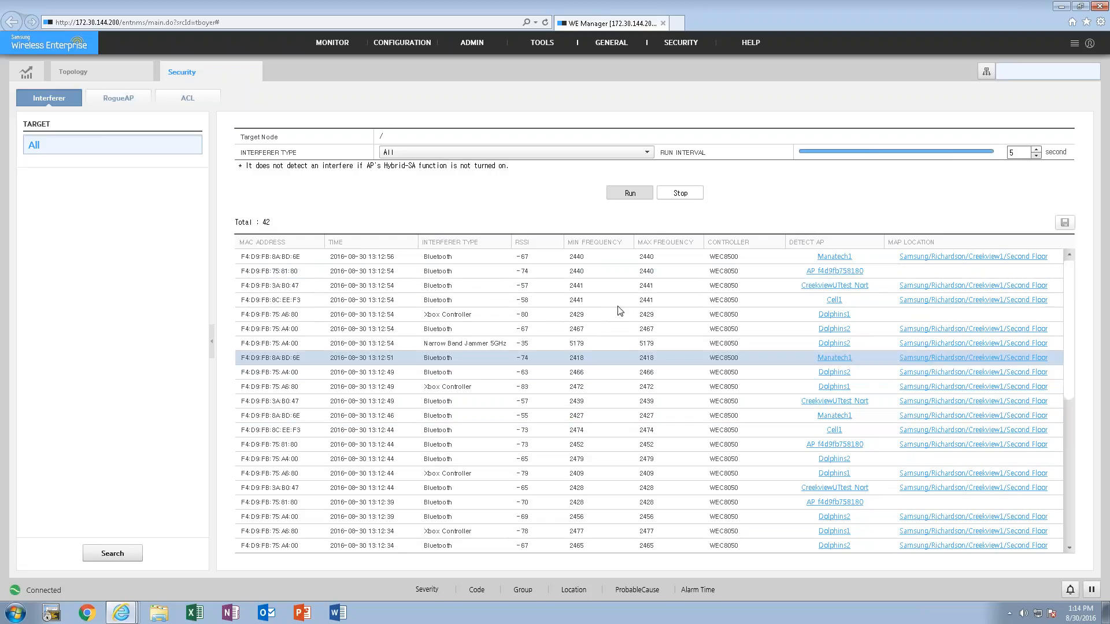
- Close the Security and Topology views and reopen the RF-Map
click(256, 72)
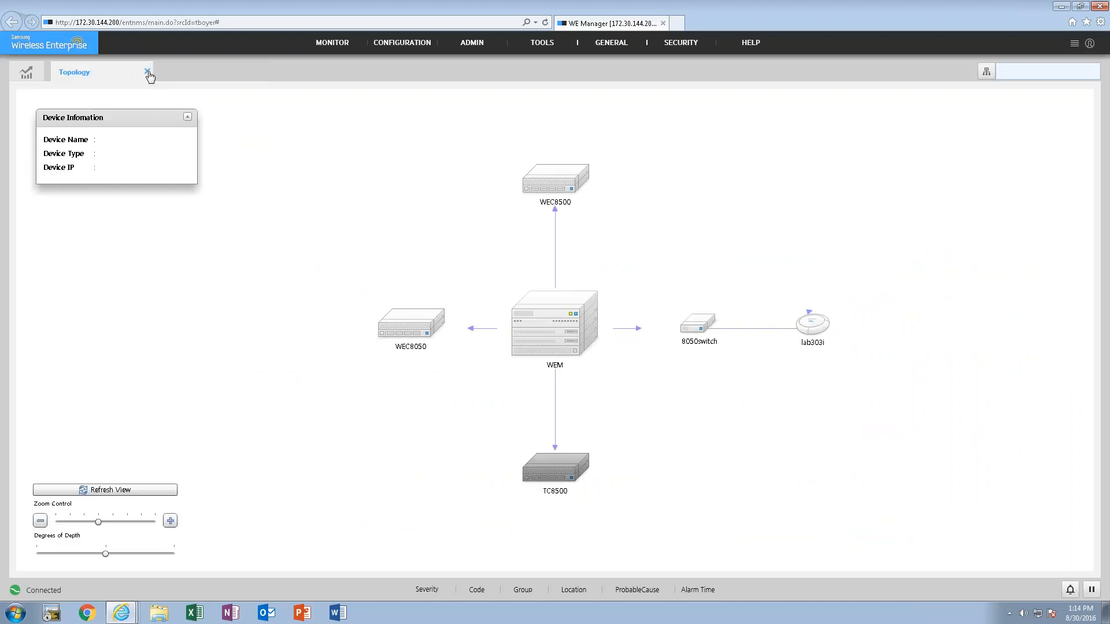
click(147, 72)
mouse_move(325, 42)
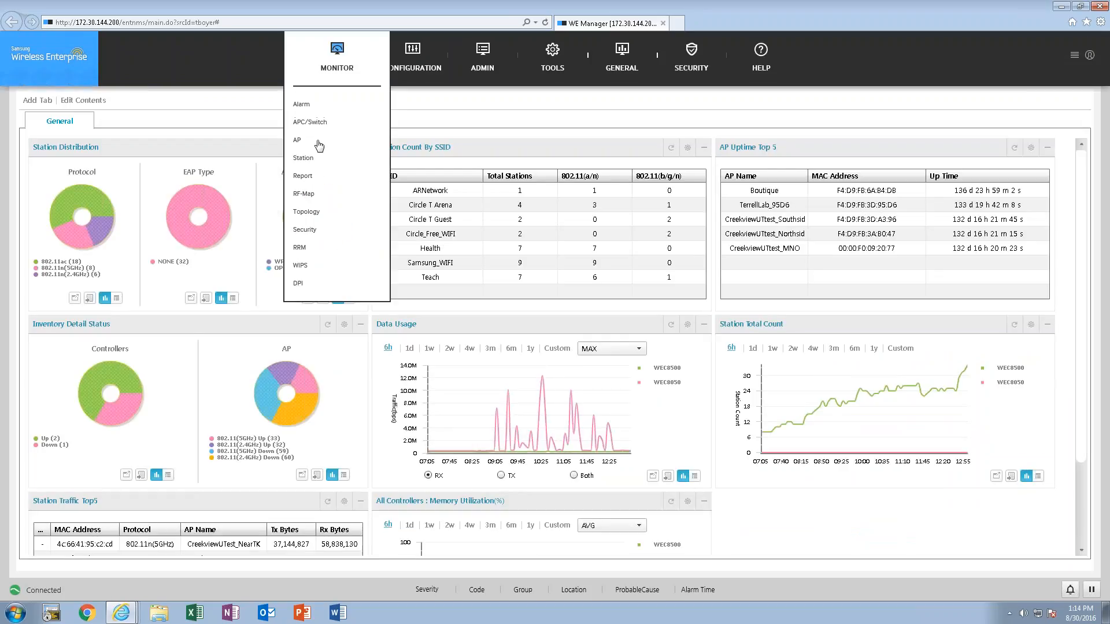
click(303, 197)
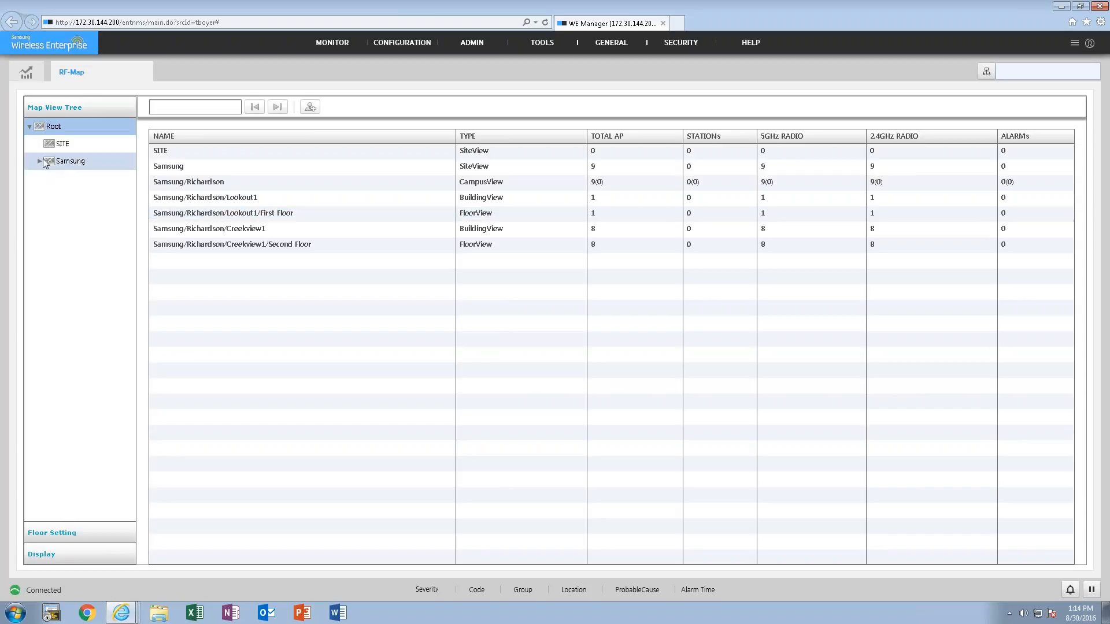
- Expand Samsung/Richardson in the map tree and display the First Floor heat map of Lookout1
click(38, 160)
click(45, 178)
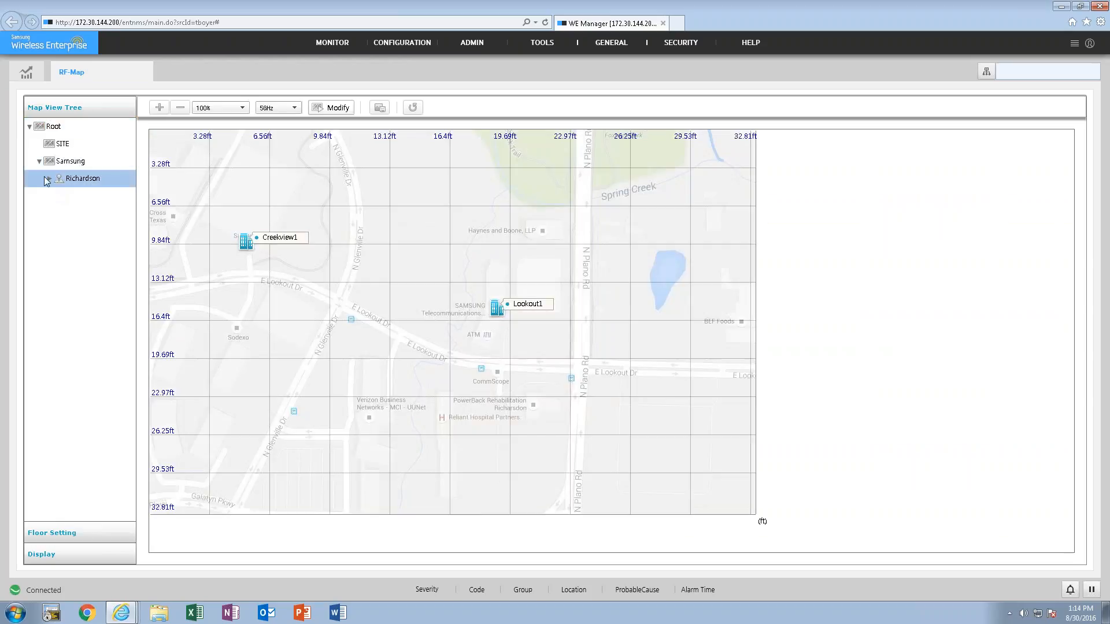
click(49, 178)
click(59, 214)
click(59, 196)
click(78, 214)
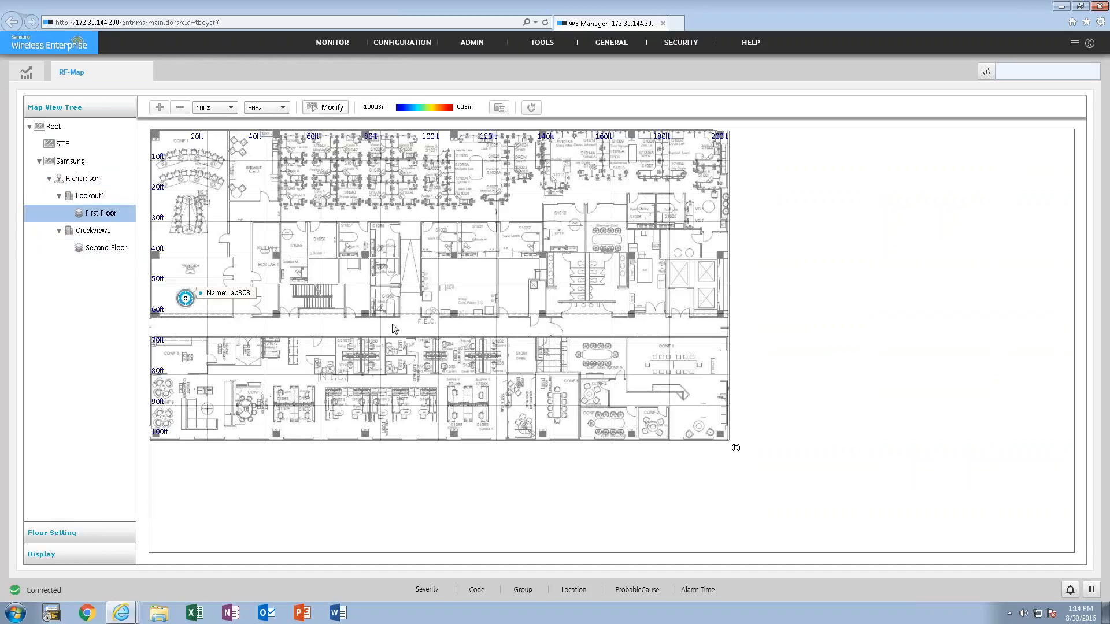
- Switch the floor map to modify mode, inspect the APs of controller TC8500 available for adding, cancel, and return to execute mode
click(327, 109)
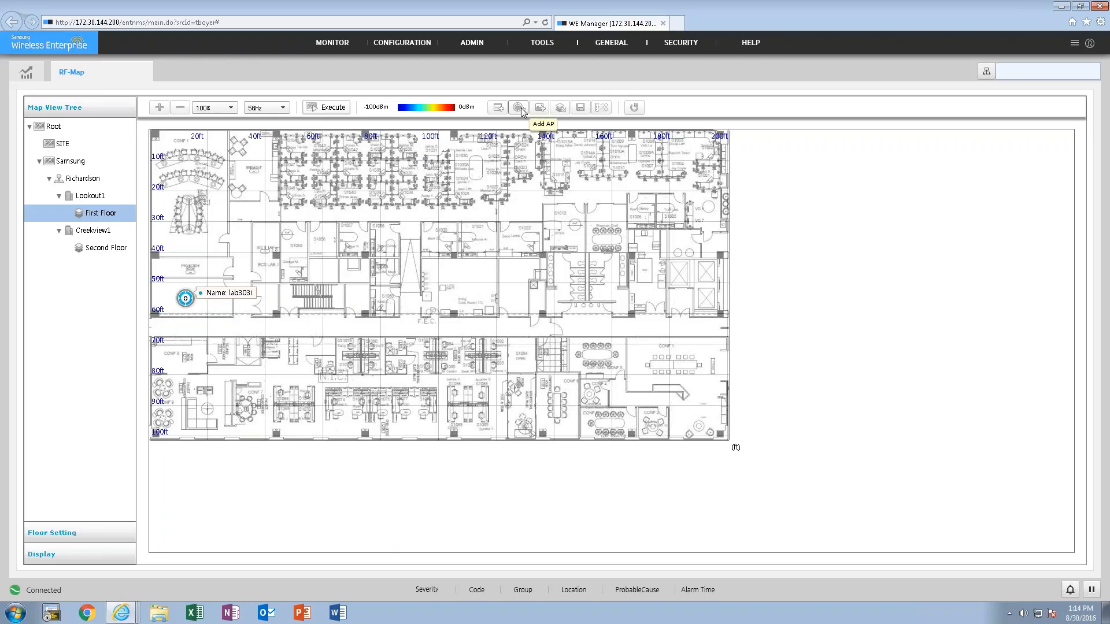
click(519, 108)
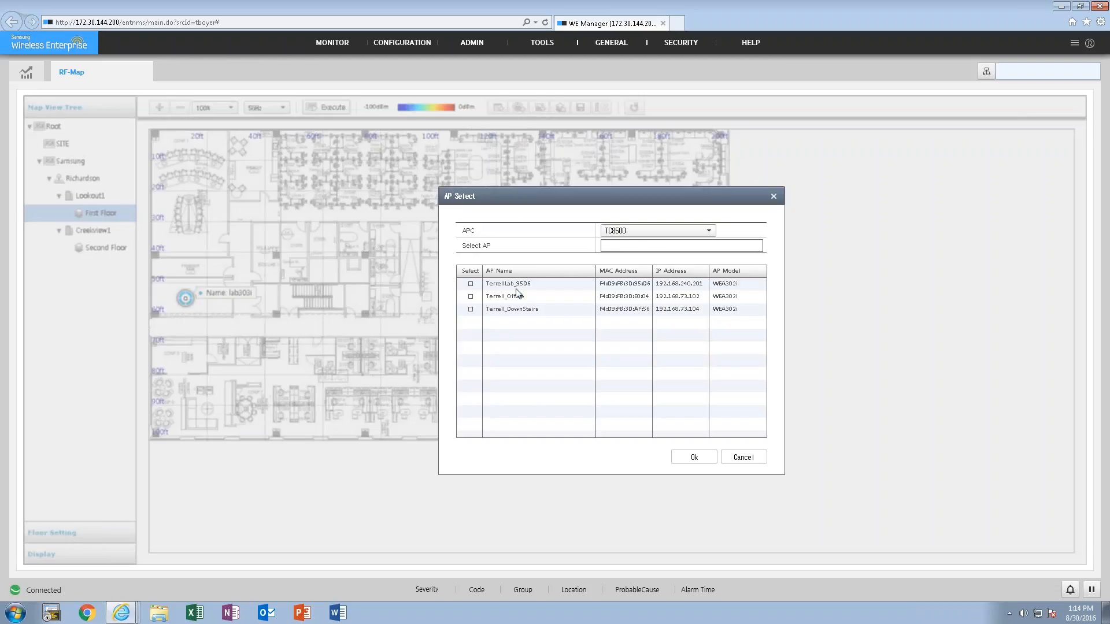
click(637, 237)
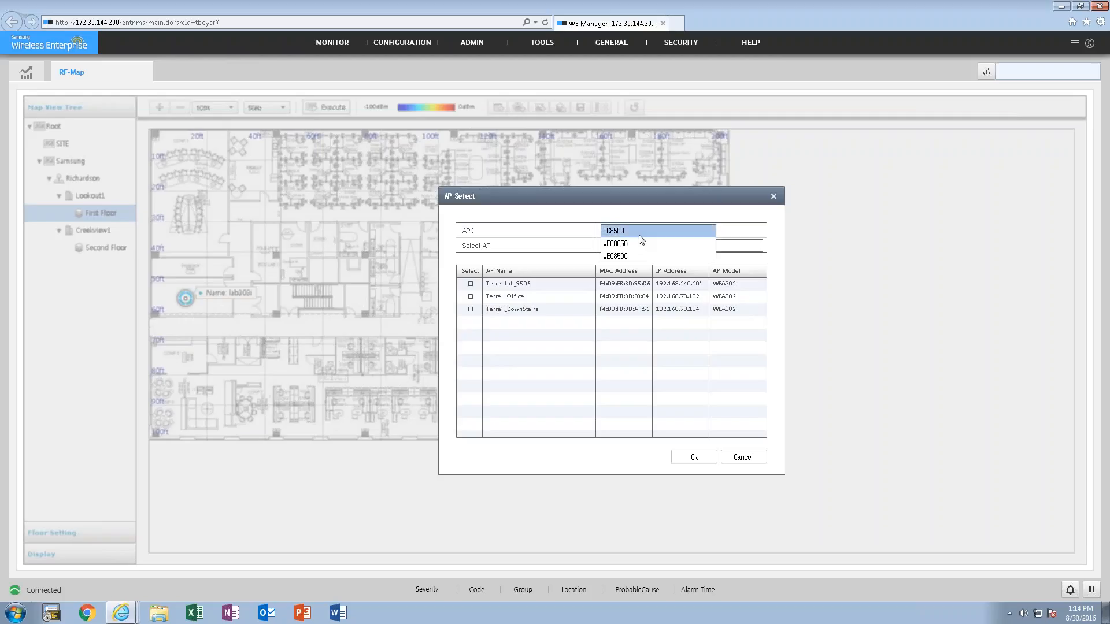
click(646, 228)
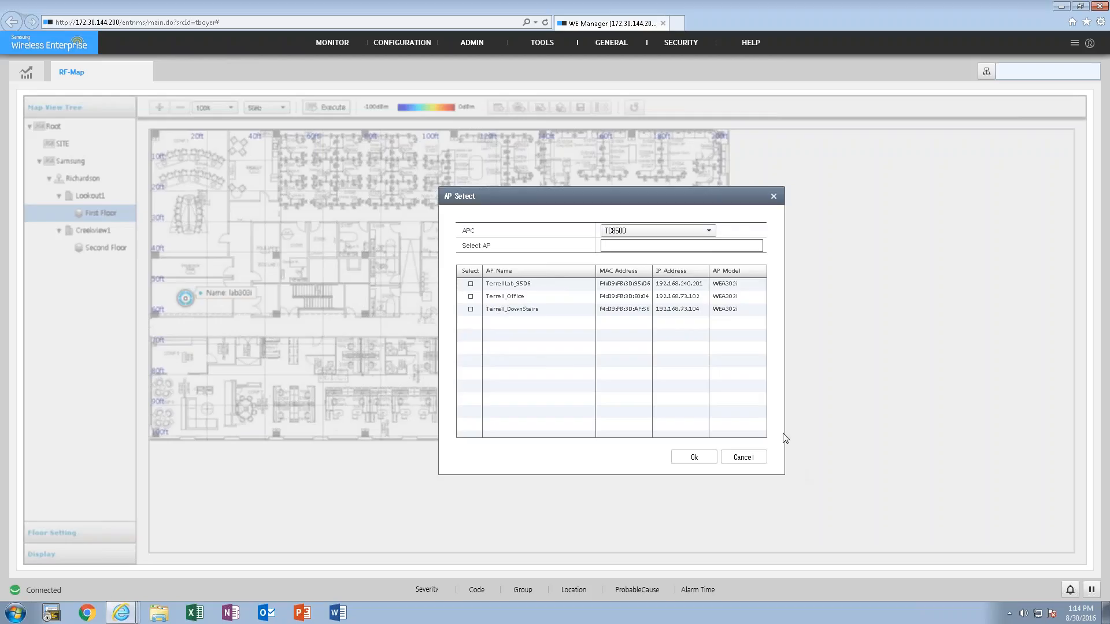
click(751, 457)
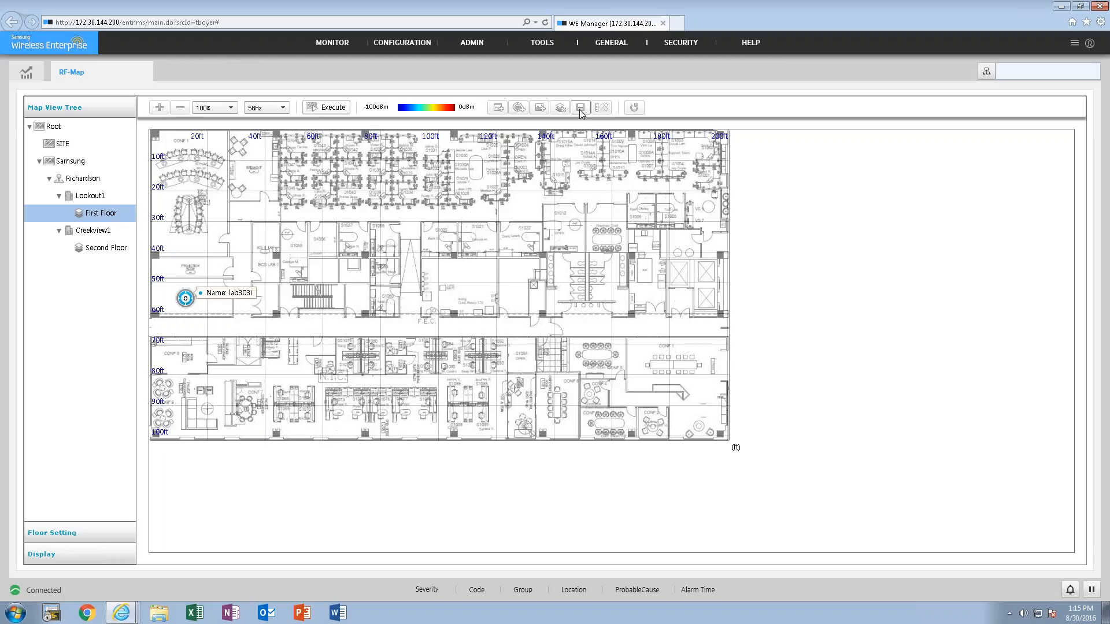
click(327, 108)
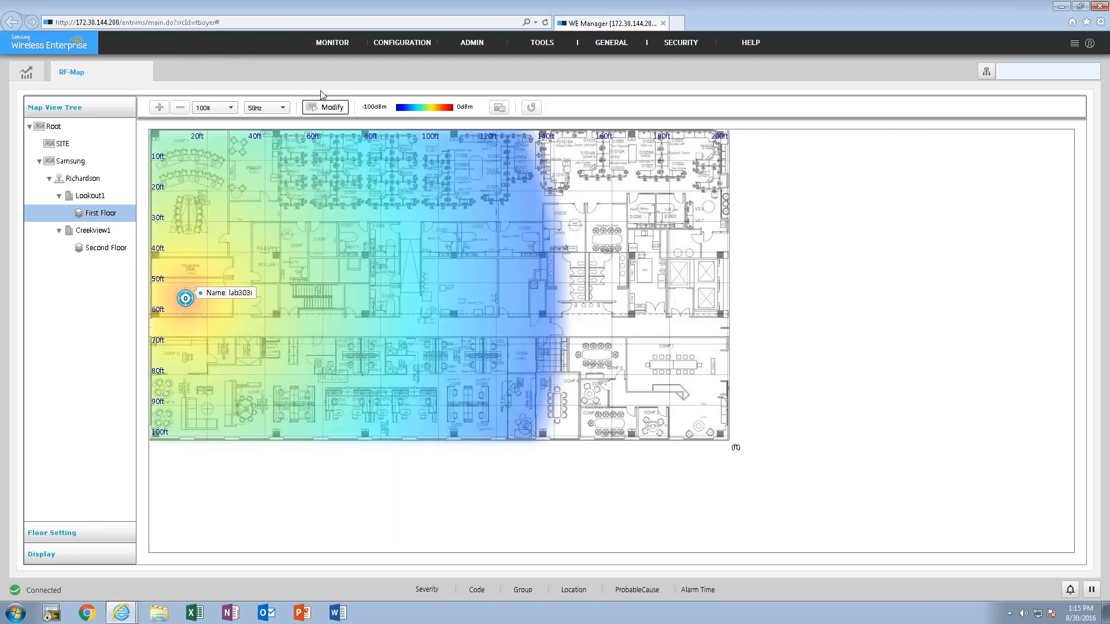
- Close the RF-Map and display the DPI application usage summary for a search period of 1 Week
click(148, 70)
mouse_move(317, 48)
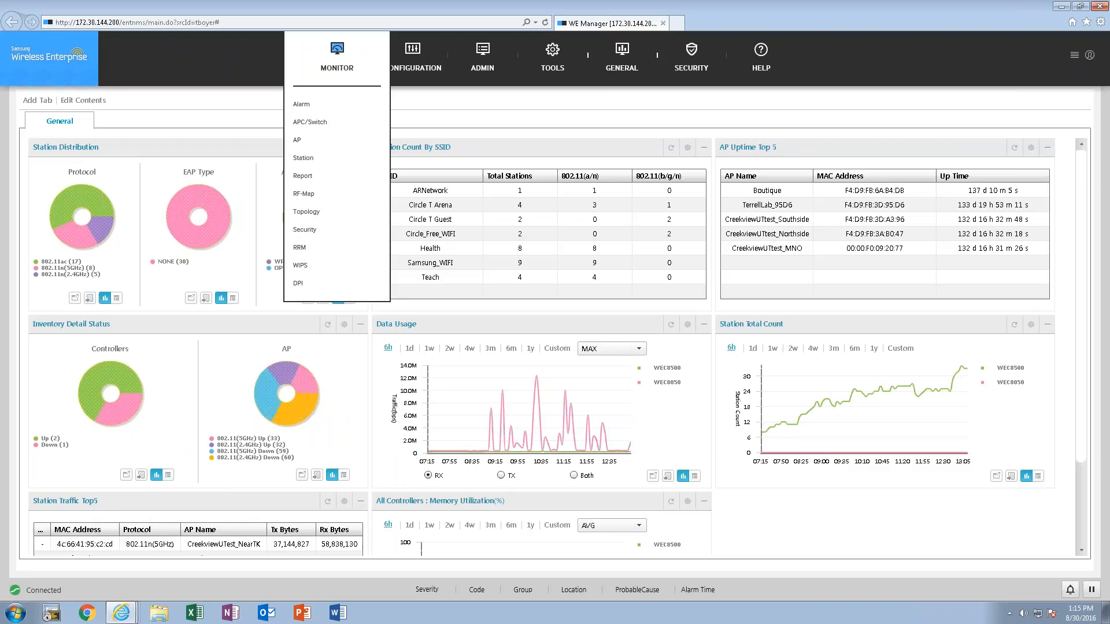
click(301, 283)
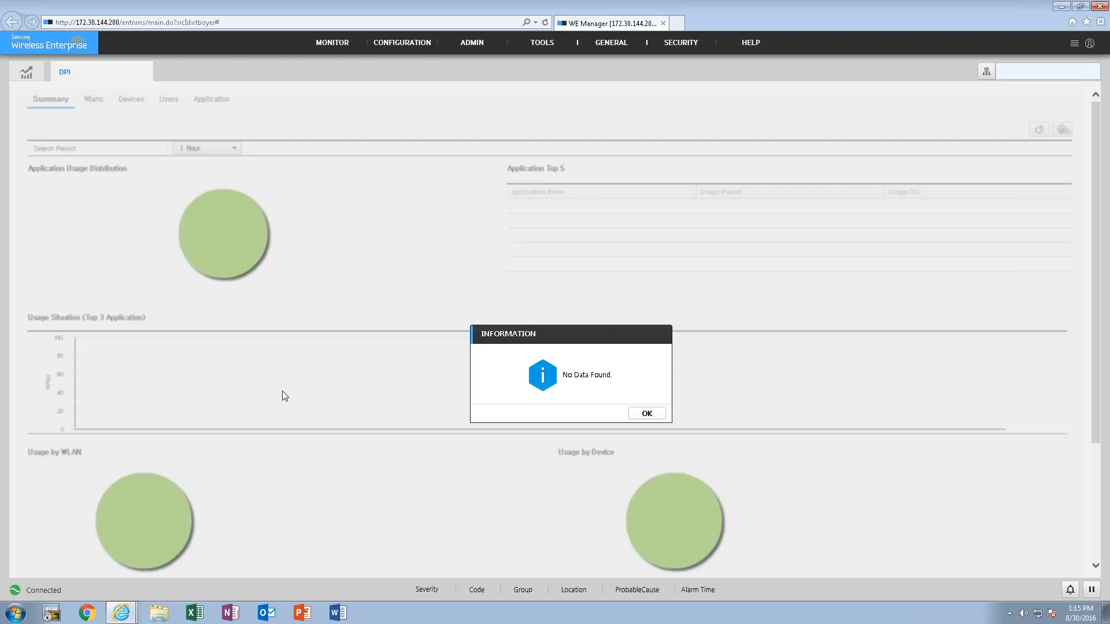
click(647, 413)
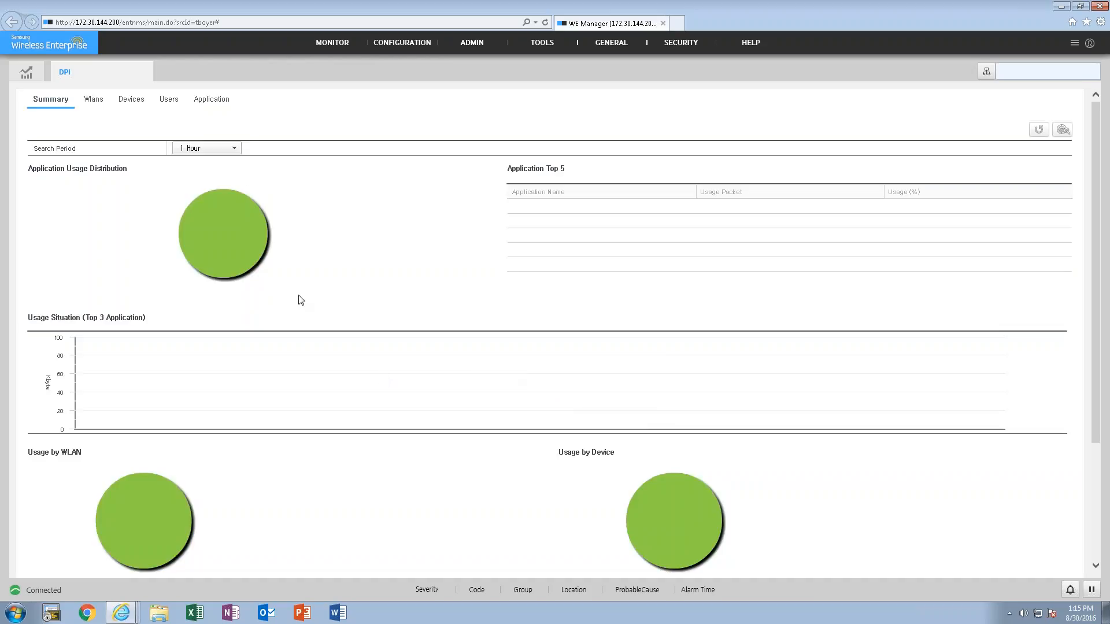
click(229, 150)
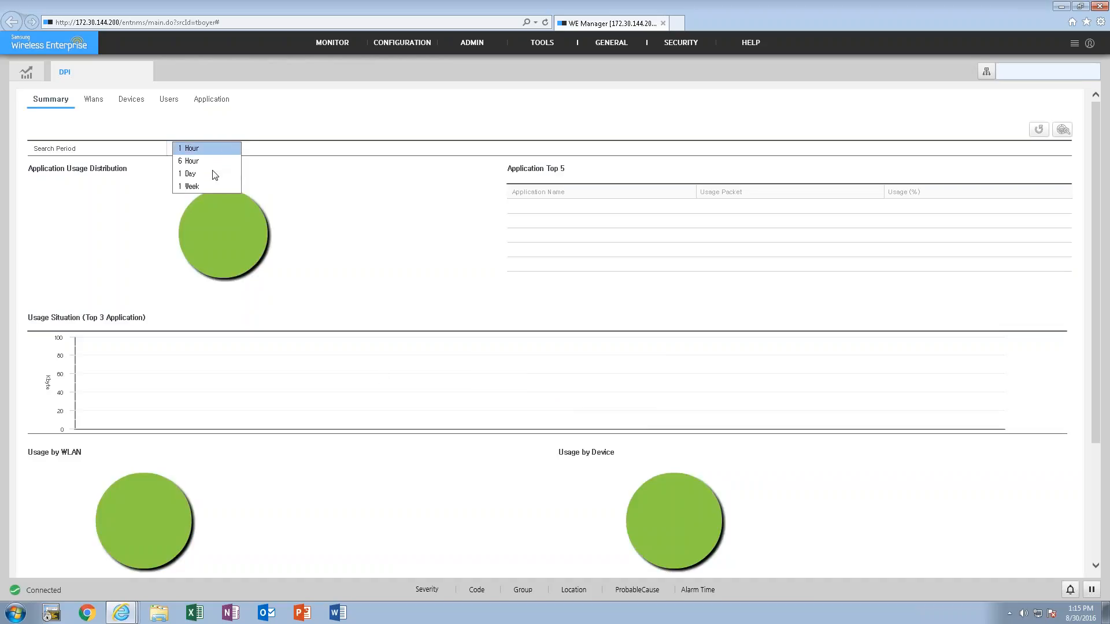
click(206, 186)
mouse_move(207, 204)
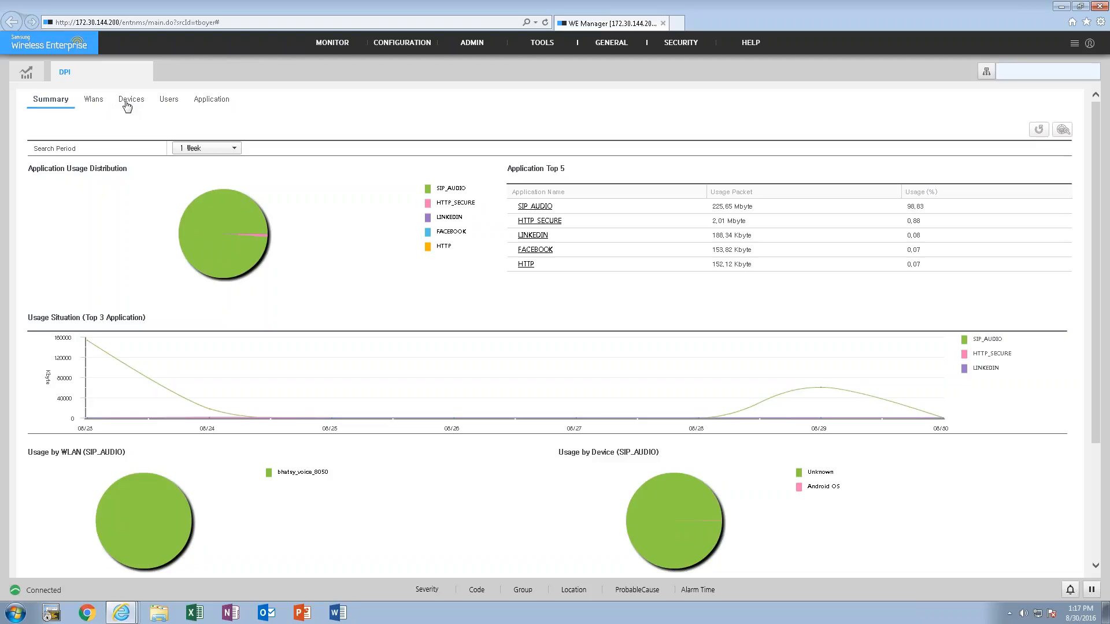
- Check the WLAN usage in DPI and return to the usage summary
click(93, 101)
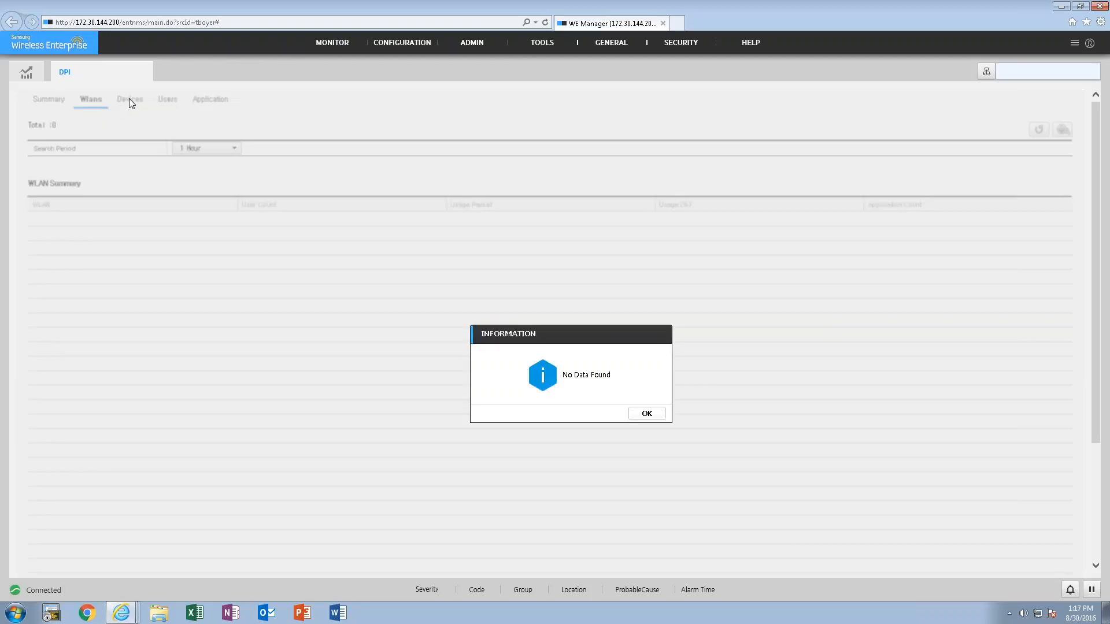
click(647, 413)
click(54, 102)
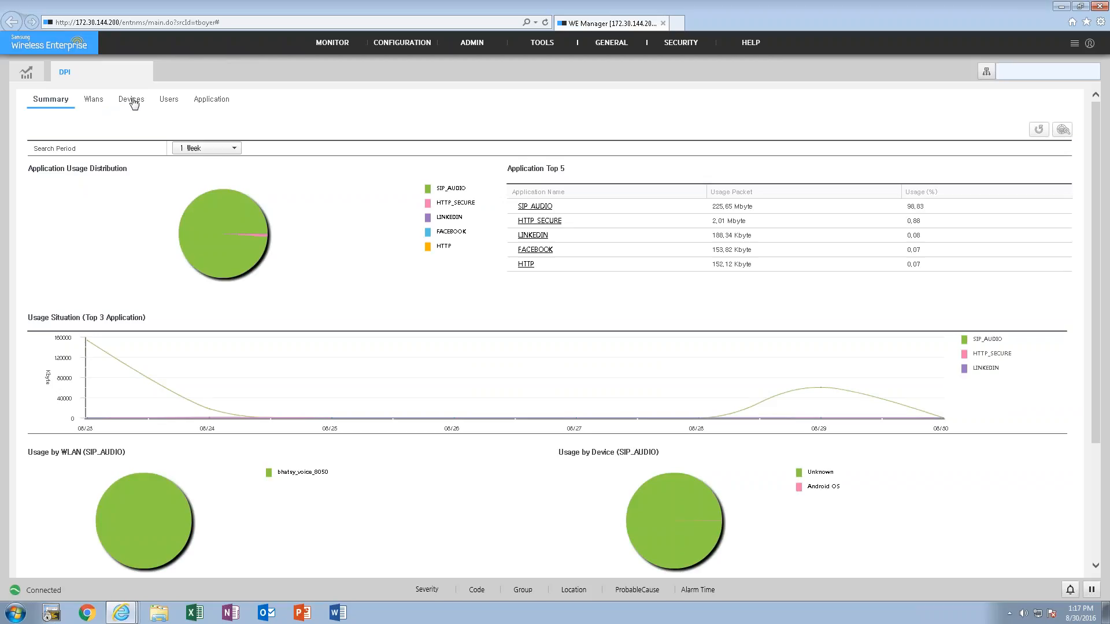
- Display the DPI usage by device for a search period of 1 Week
click(132, 101)
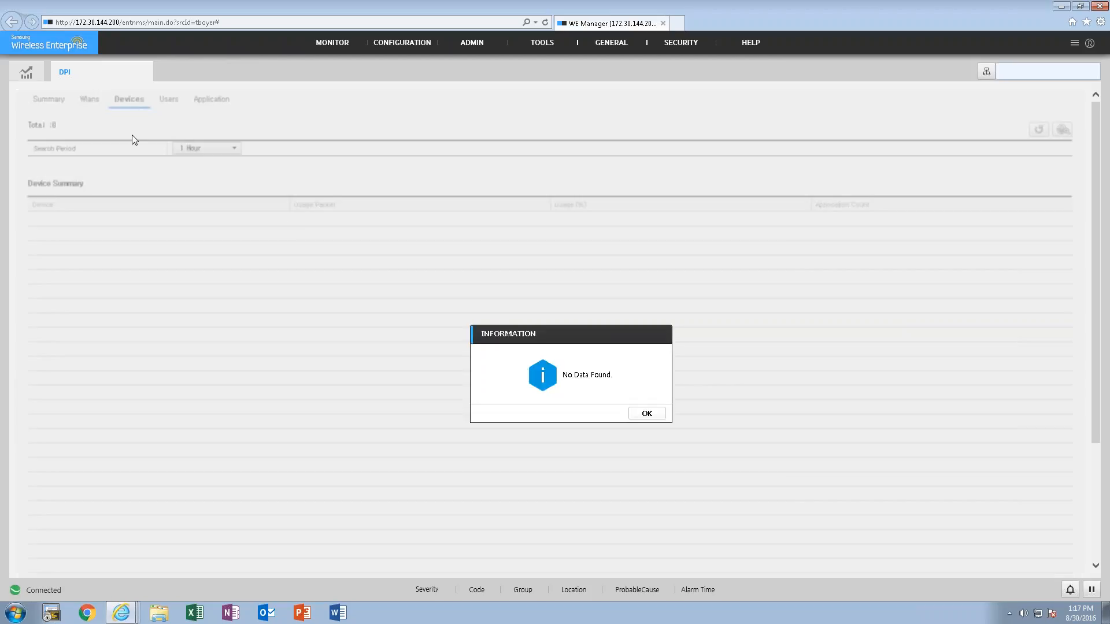
click(645, 414)
click(218, 151)
click(190, 186)
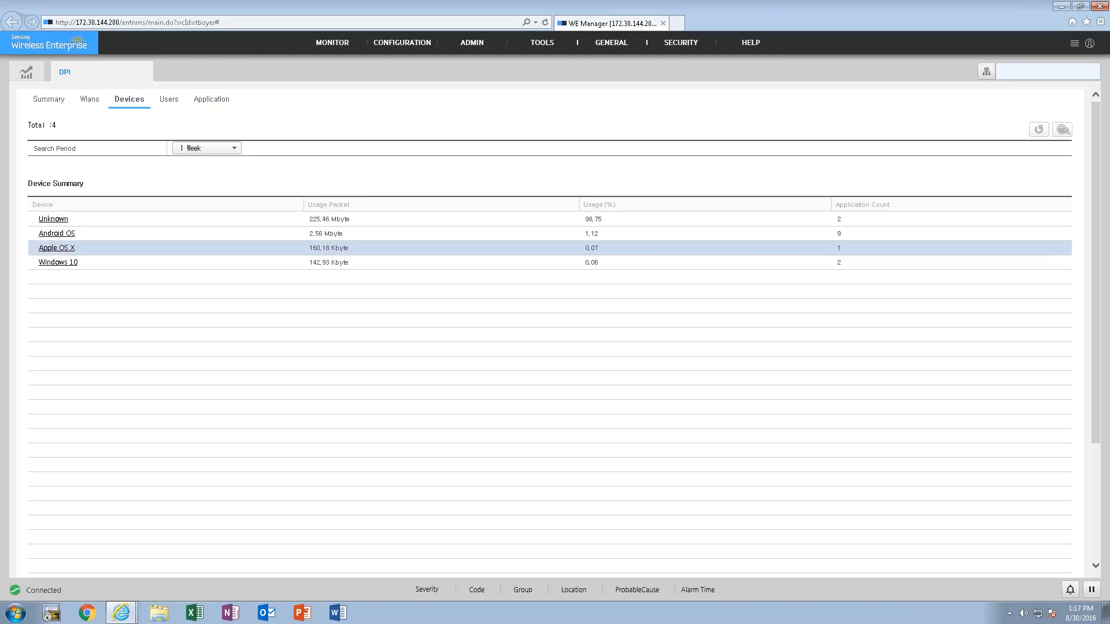
- Check the DPI usage by user, dismiss the notice, and close the DPI page
click(169, 100)
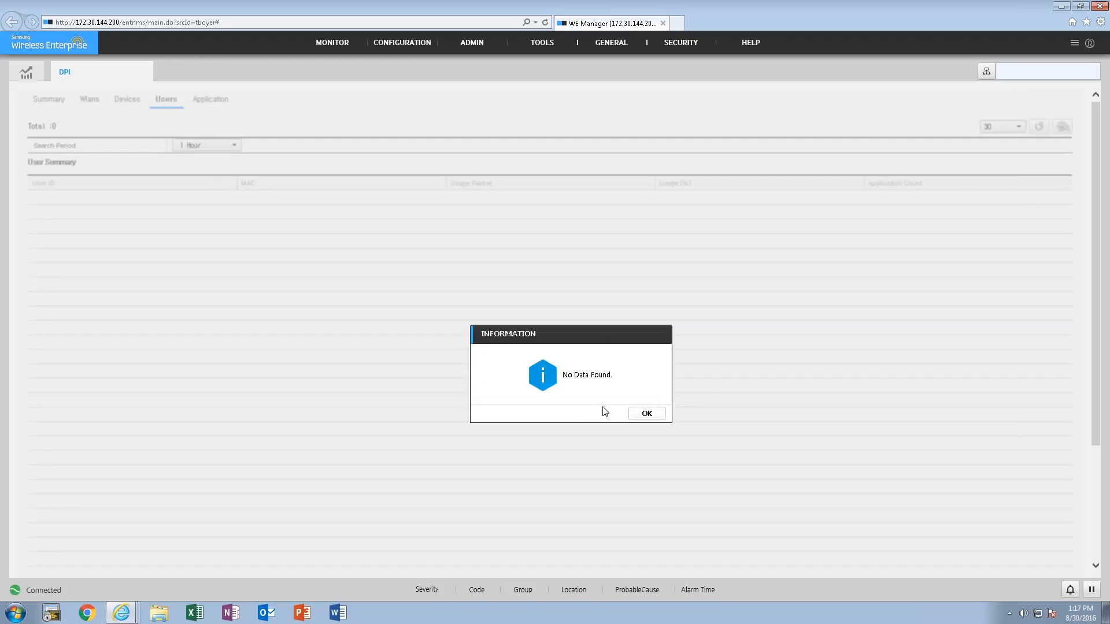
click(633, 413)
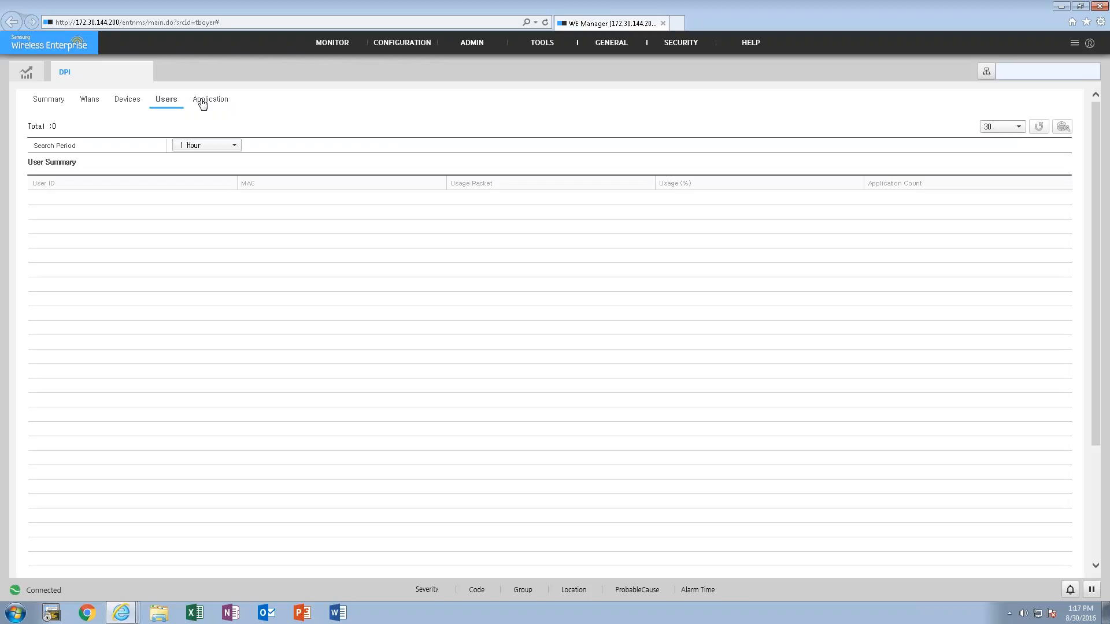
click(146, 72)
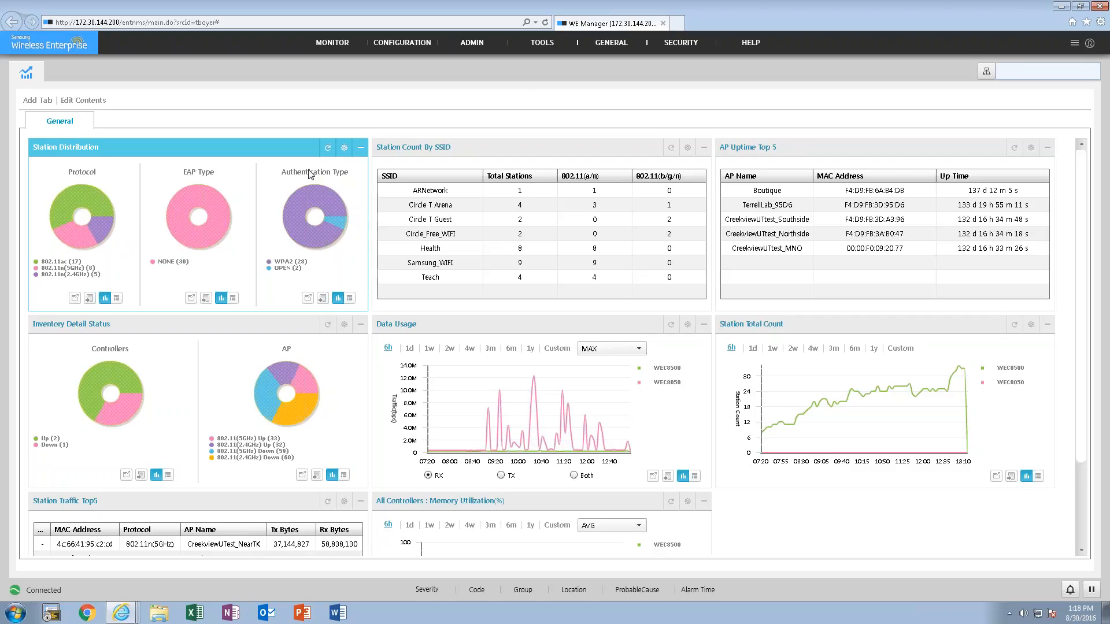
- Open the APC/Switch configuration of controller WEC8050 and display its WLAN profiles
mouse_move(326, 48)
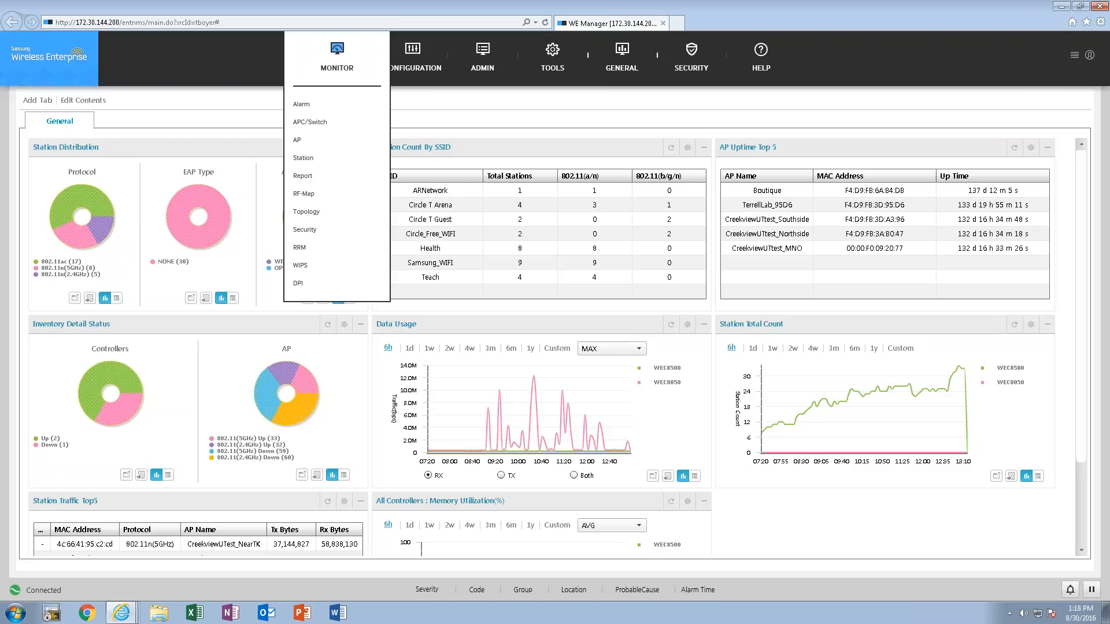
mouse_move(421, 59)
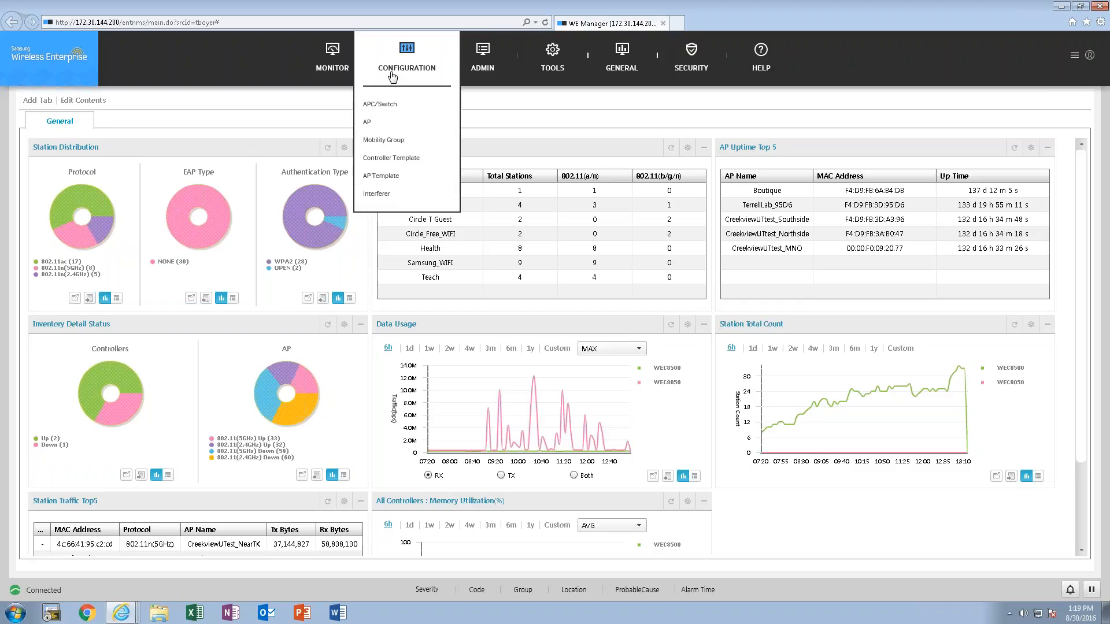
click(382, 105)
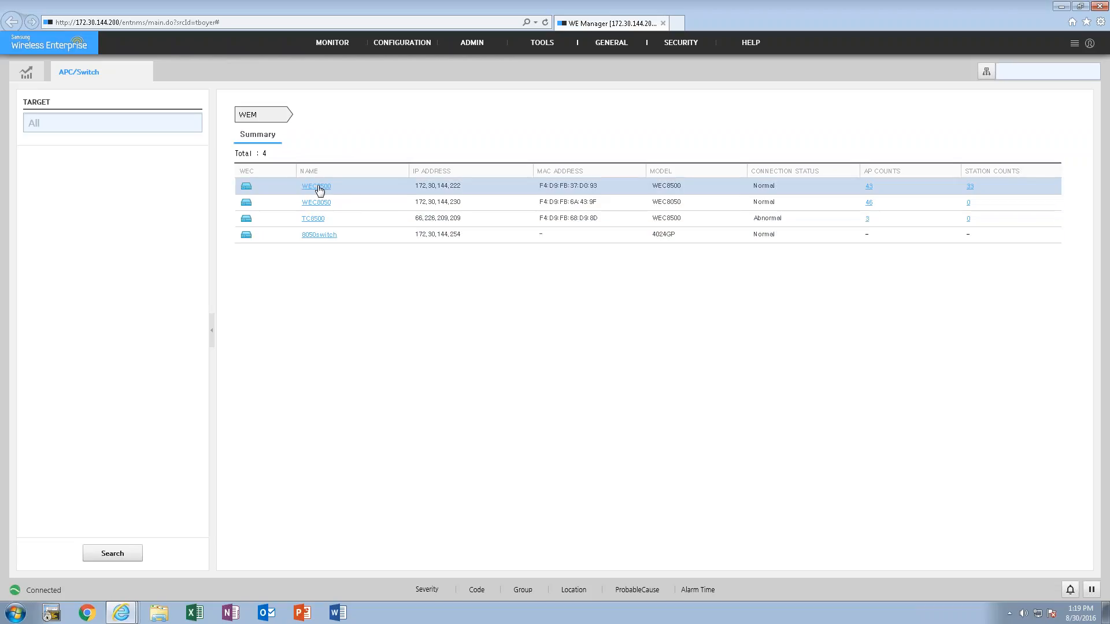
click(319, 203)
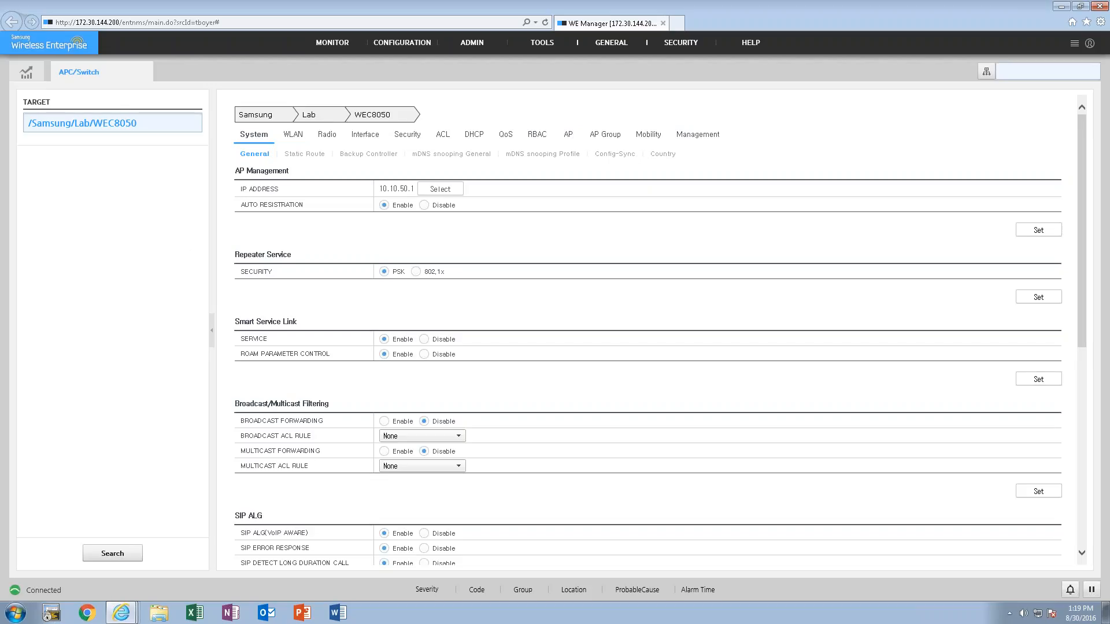
click(293, 137)
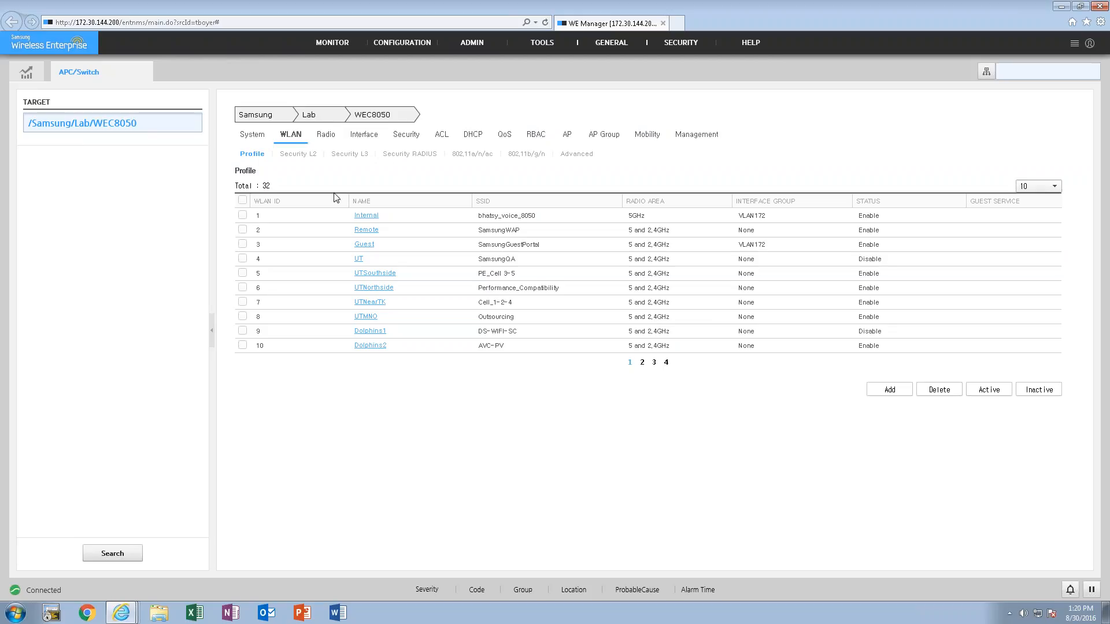
- Review the audible and visible alarm settings and close the Alarm Setting dialog without applying changes
mouse_move(387, 64)
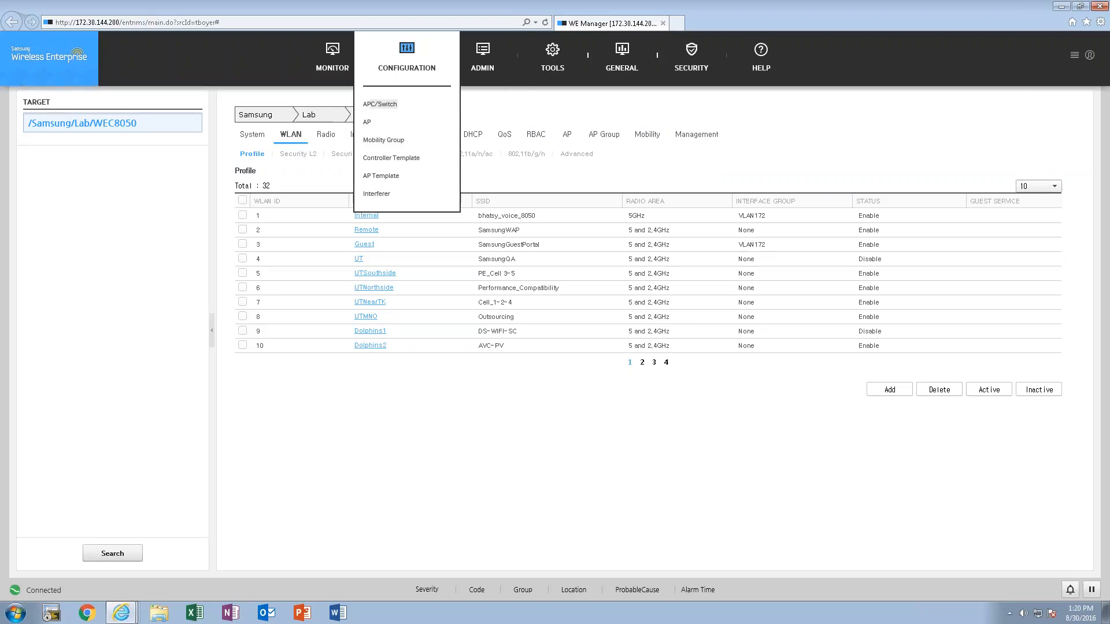
mouse_move(479, 52)
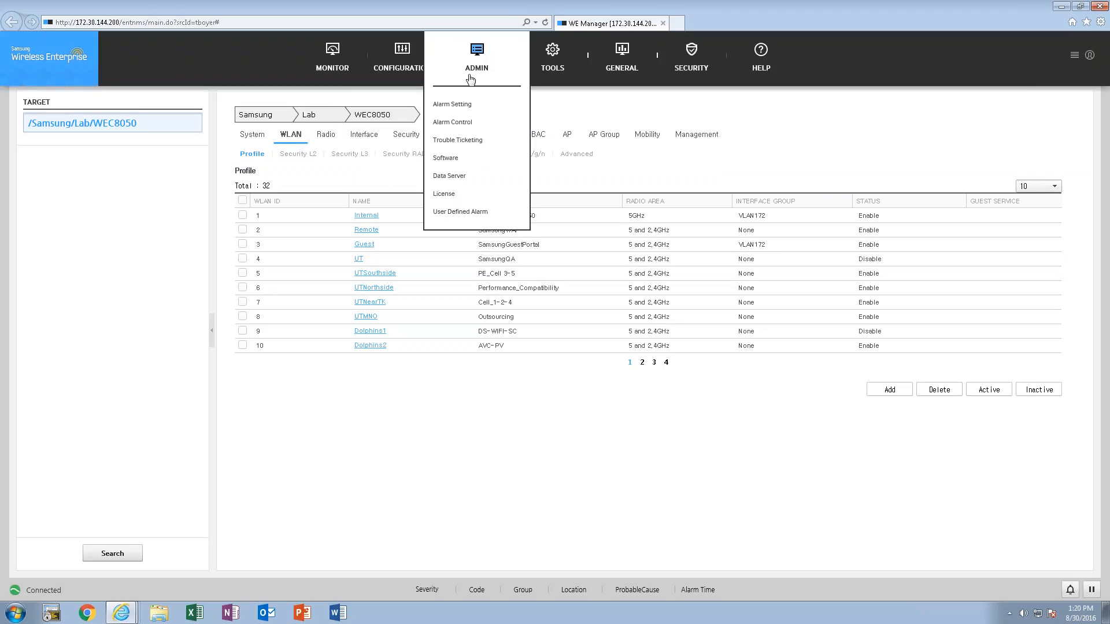
click(456, 105)
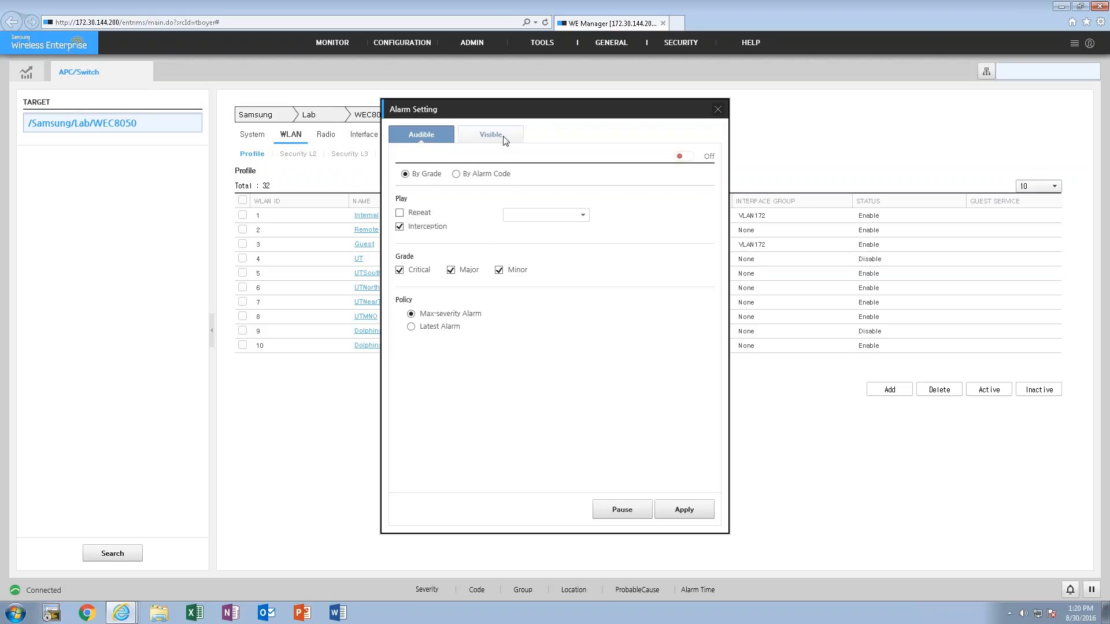
click(480, 135)
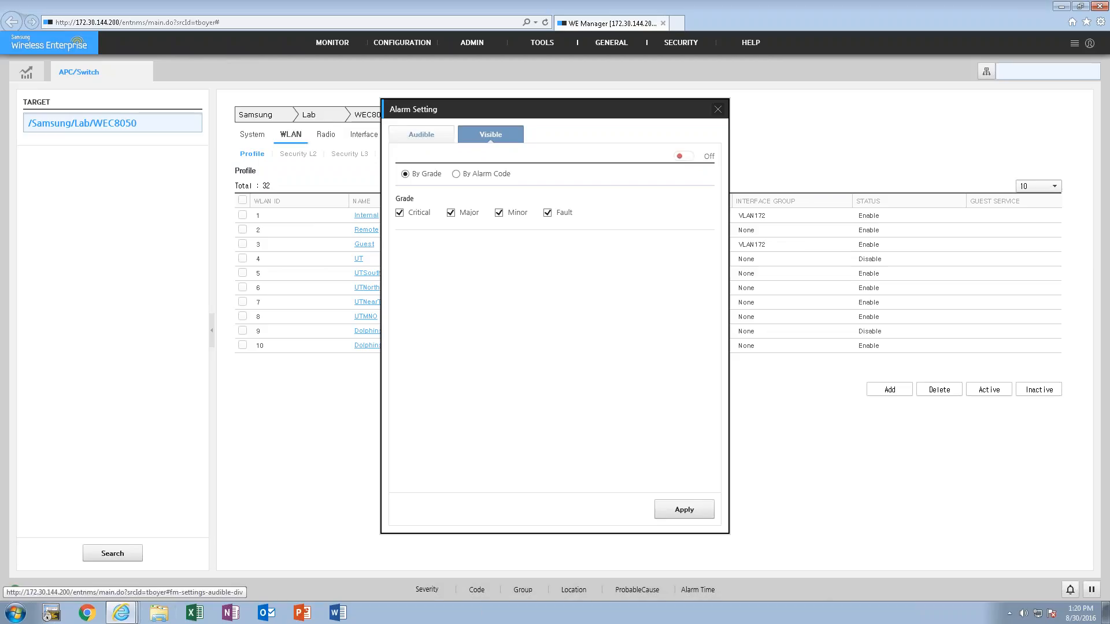
click(444, 135)
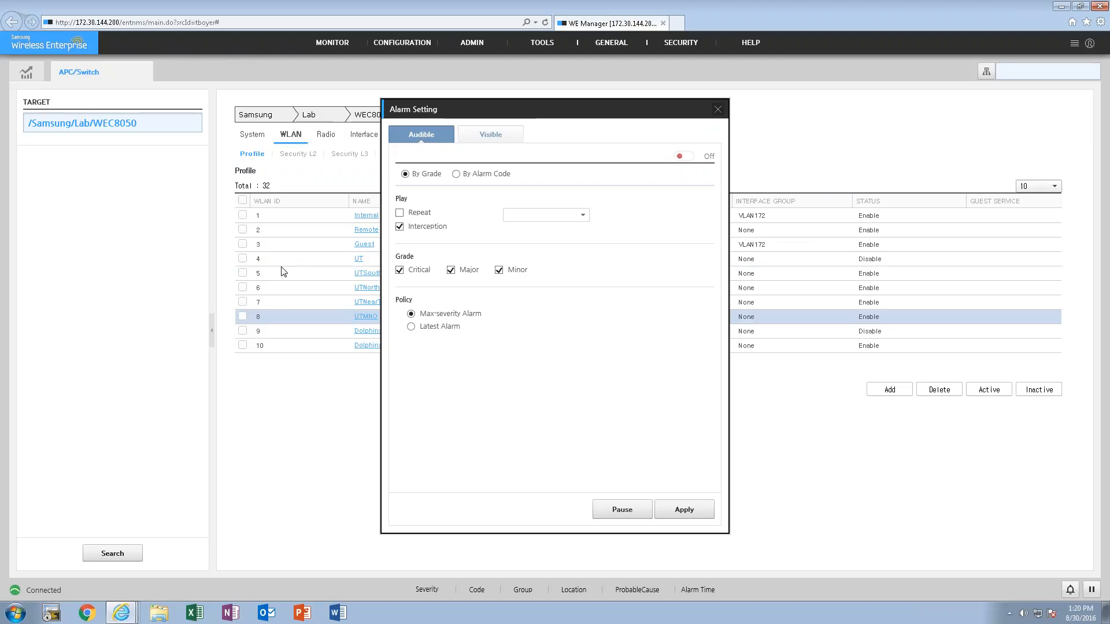
click(716, 110)
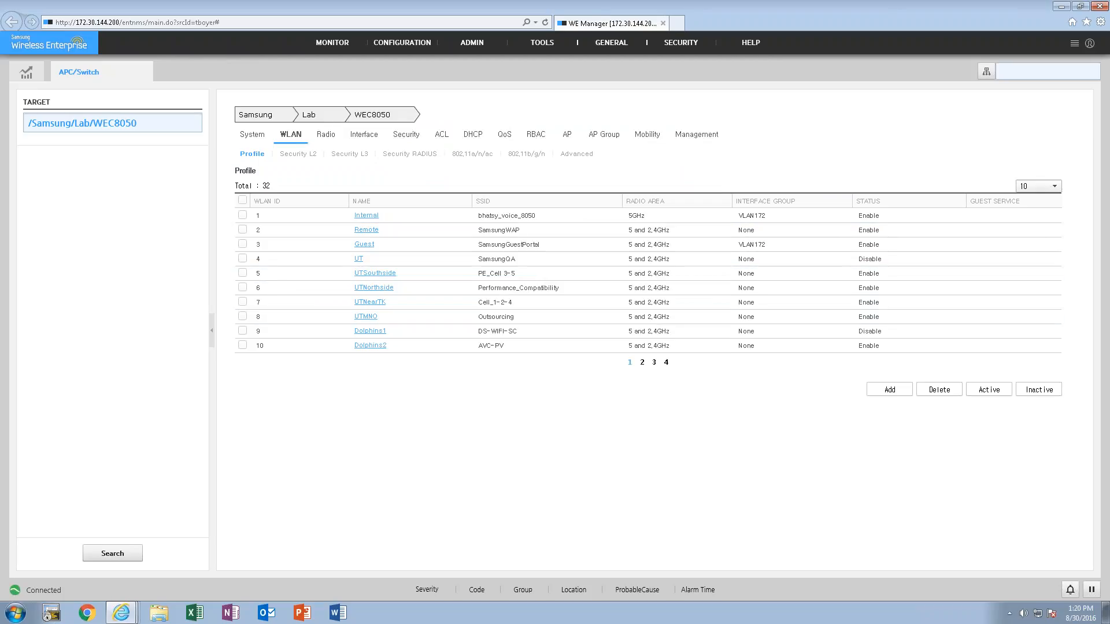
- Open Alarm Control and check the available alarm severity options, leaving the severity at Critical
mouse_move(469, 72)
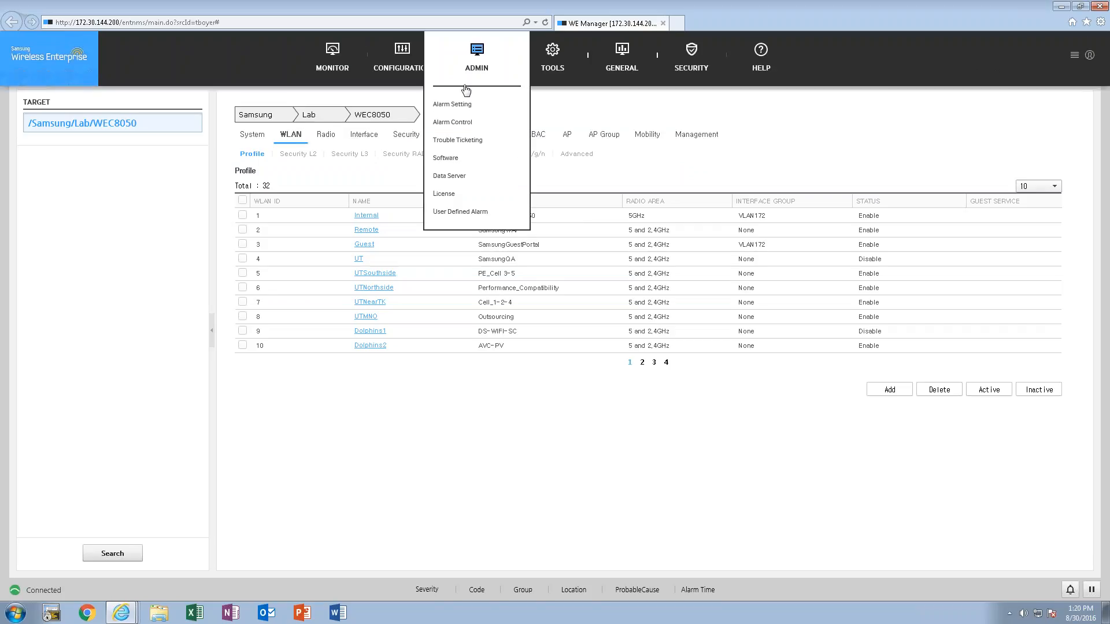
click(459, 123)
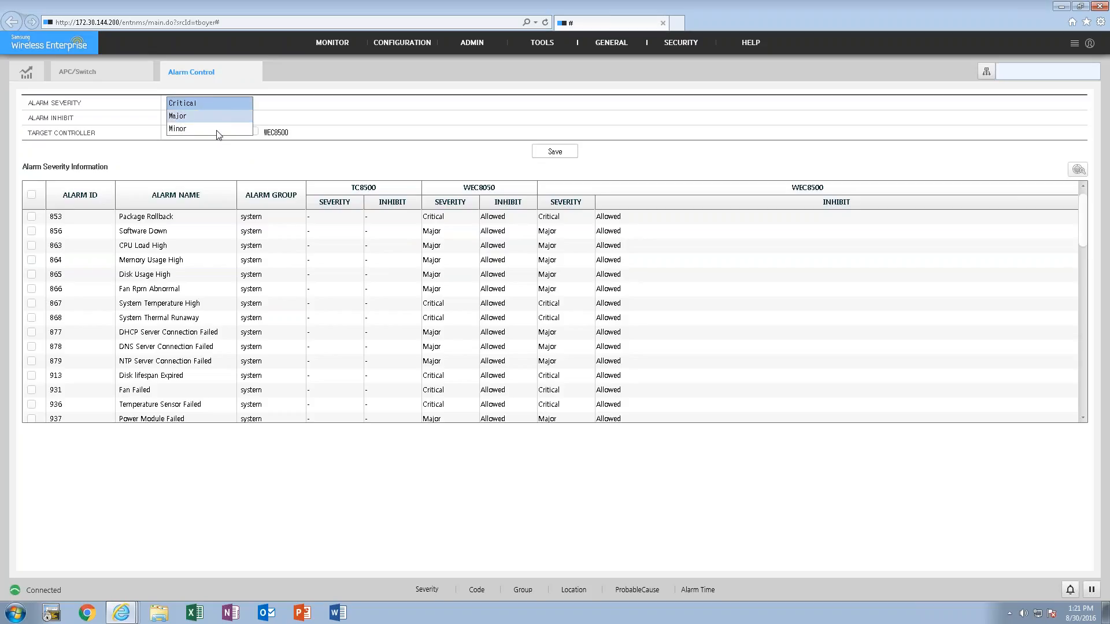
click(388, 155)
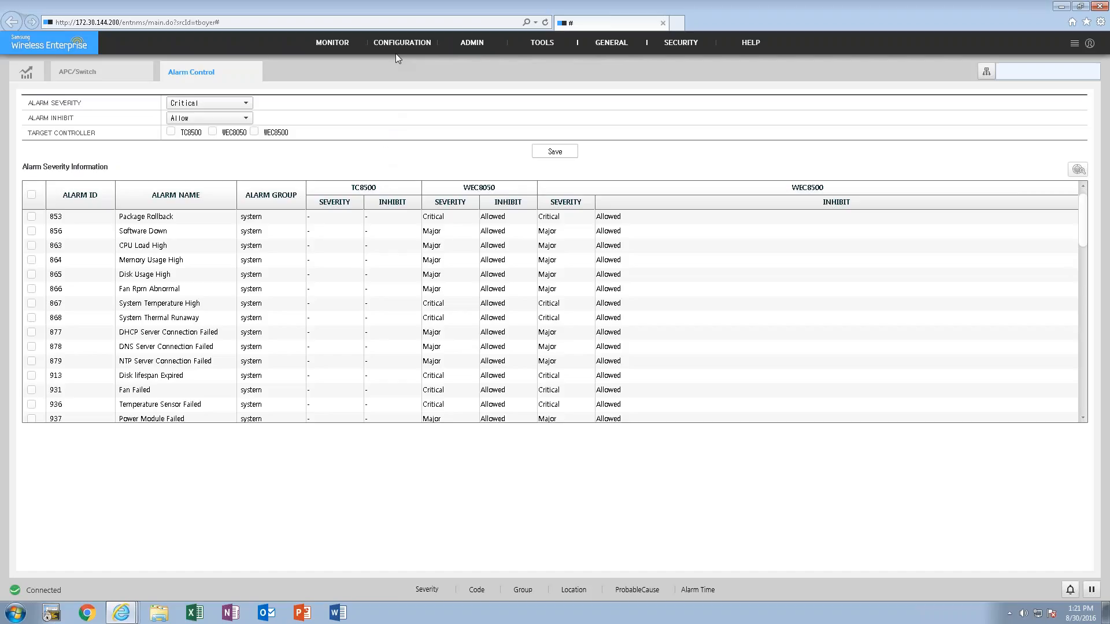
- Open Trouble Ticketing and examine the ticketing group, the configuration's e-mail and alarm settings, and the ticketing history
mouse_move(476, 58)
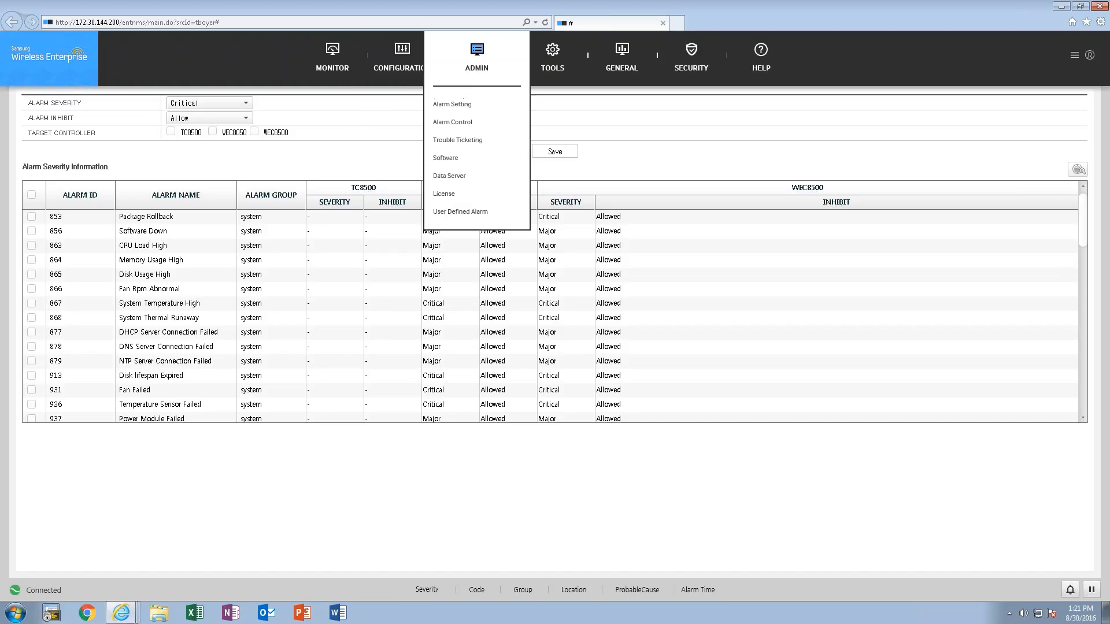
click(459, 144)
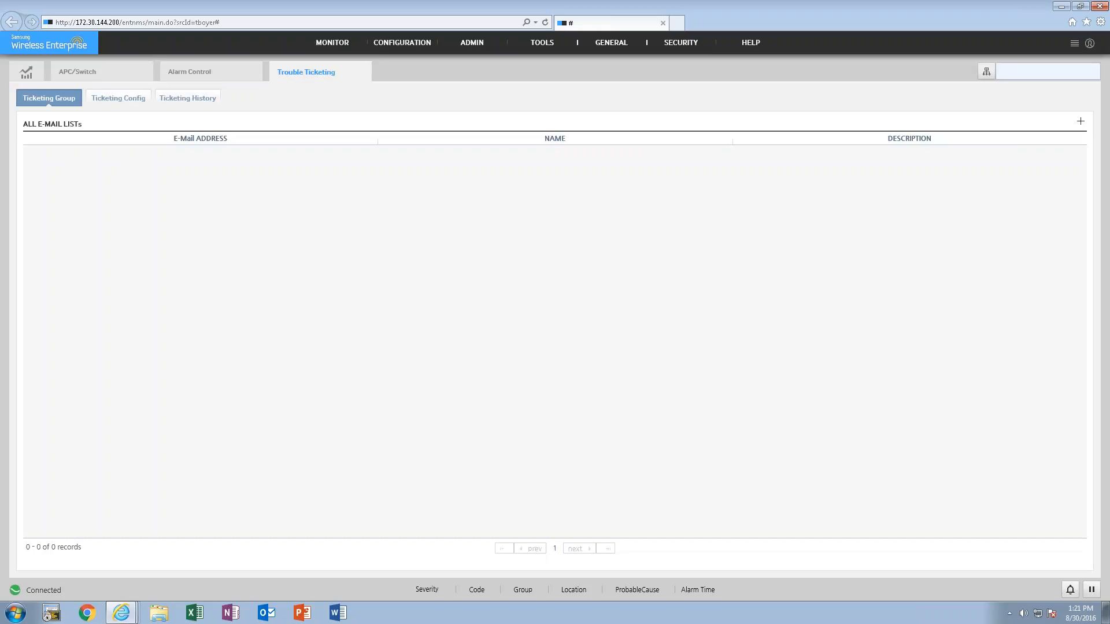
click(96, 100)
scroll(541, 313, down, 3)
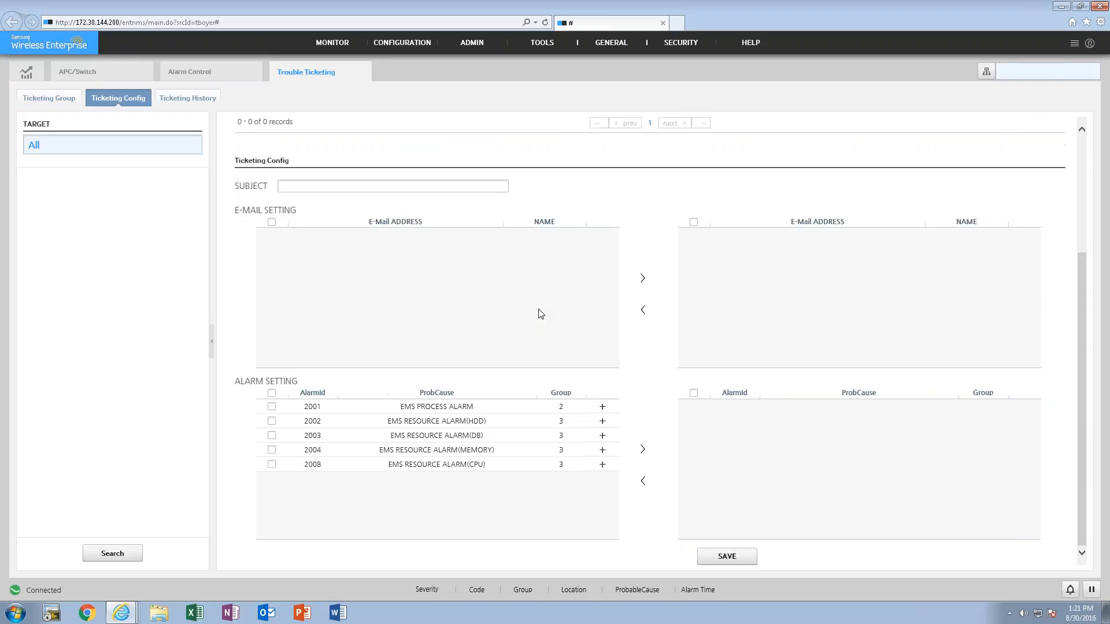
scroll(540, 314, up, 3)
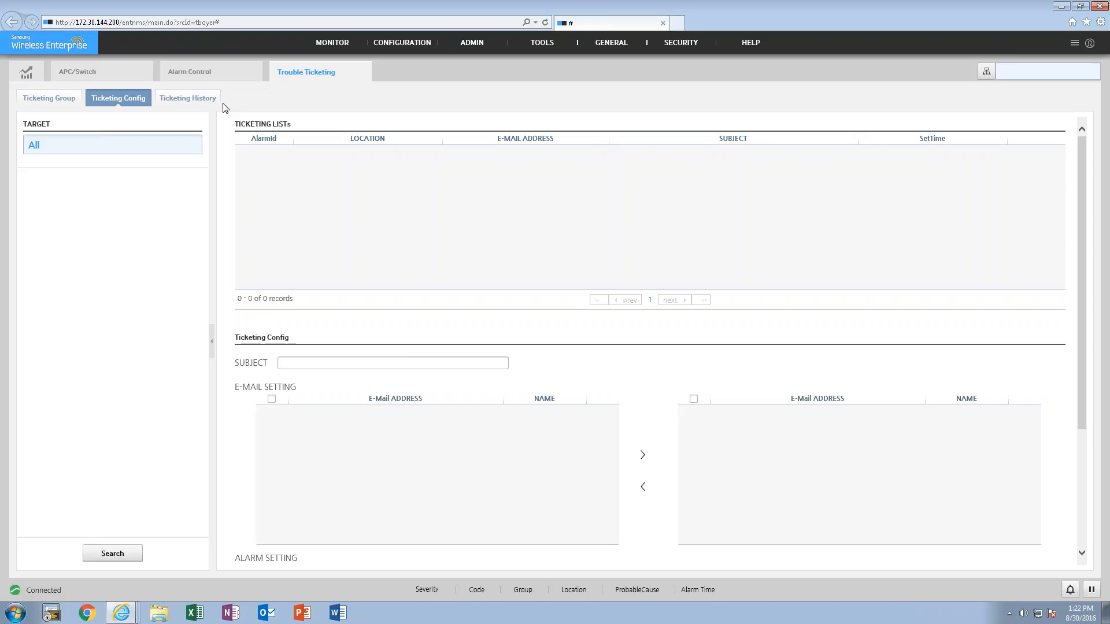
click(188, 98)
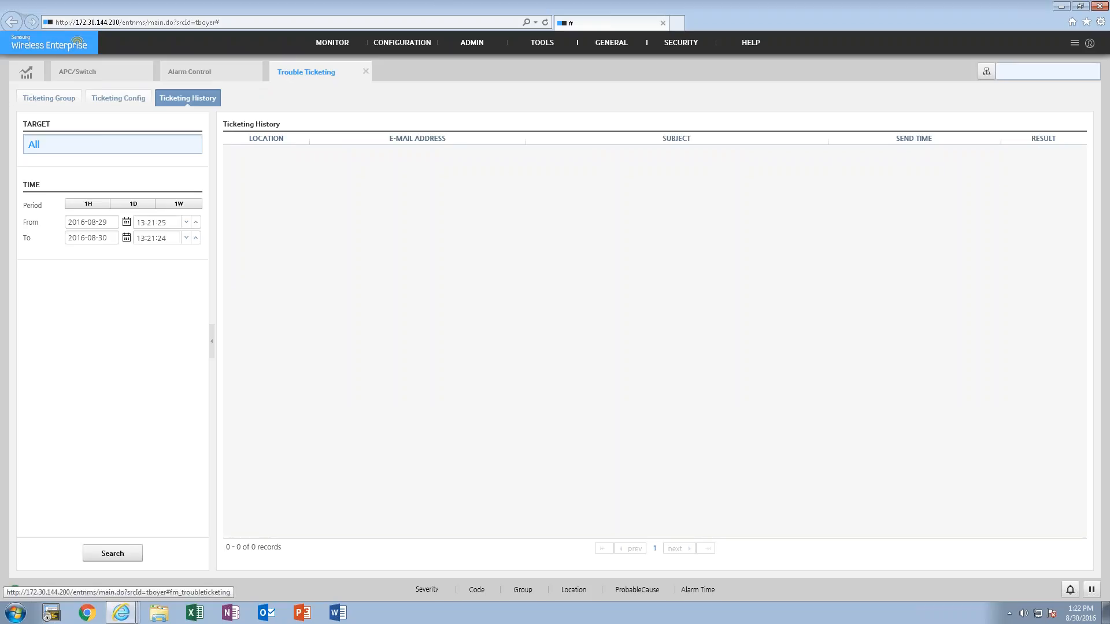
- Close the Trouble Ticketing, Alarm Control and APC/Switch pages to return to the dashboard
click(365, 71)
click(256, 71)
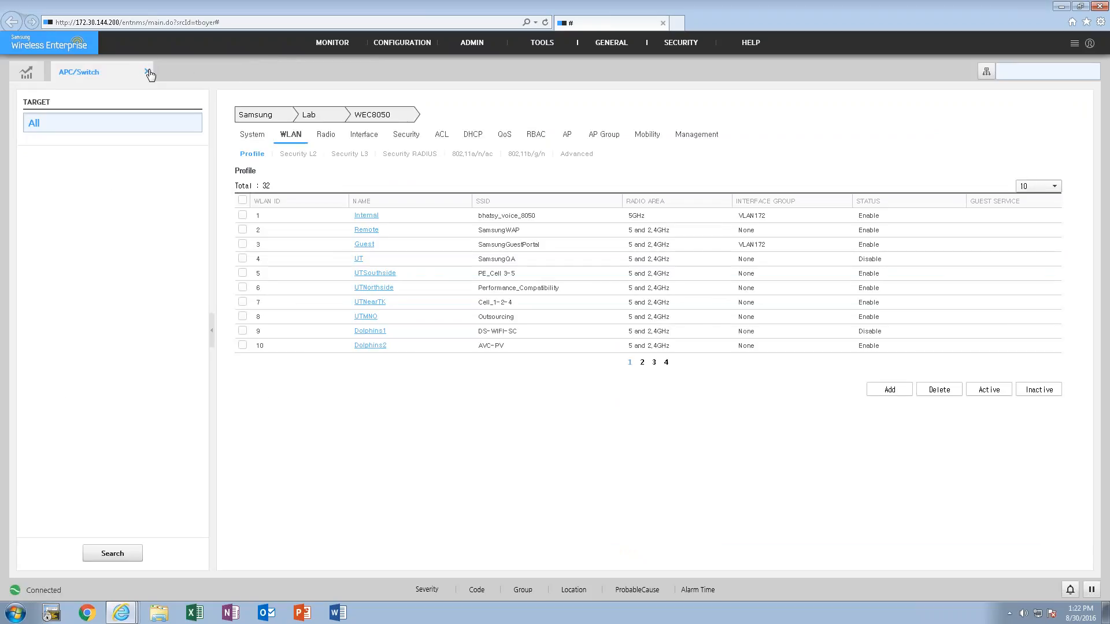
click(147, 71)
- View the software package management page and the server and APC license information, then close both pages
mouse_move(475, 53)
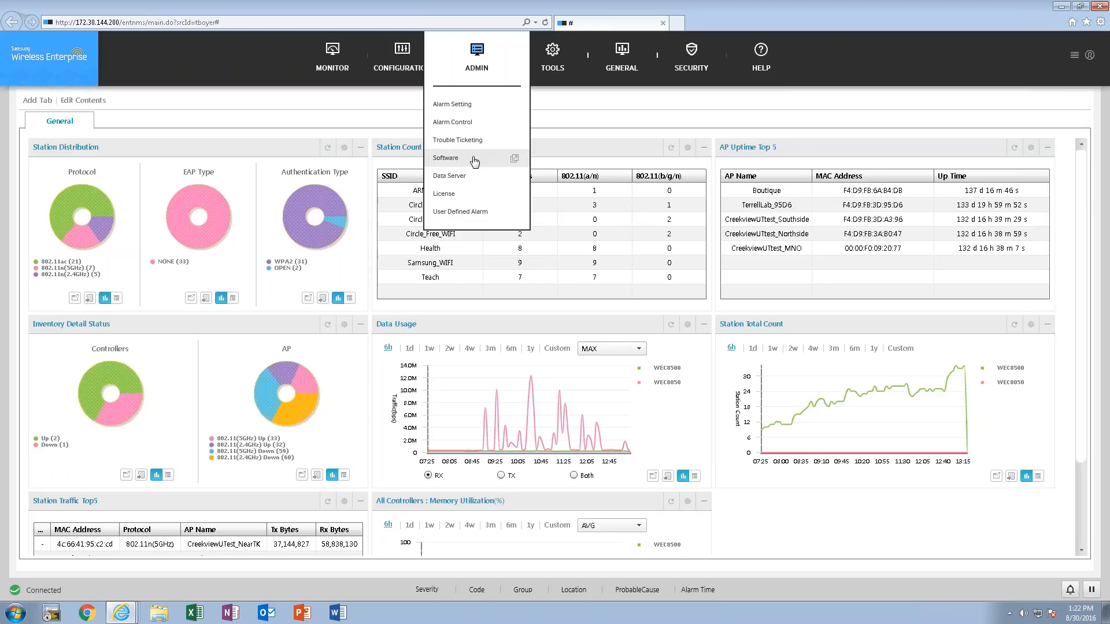
click(474, 160)
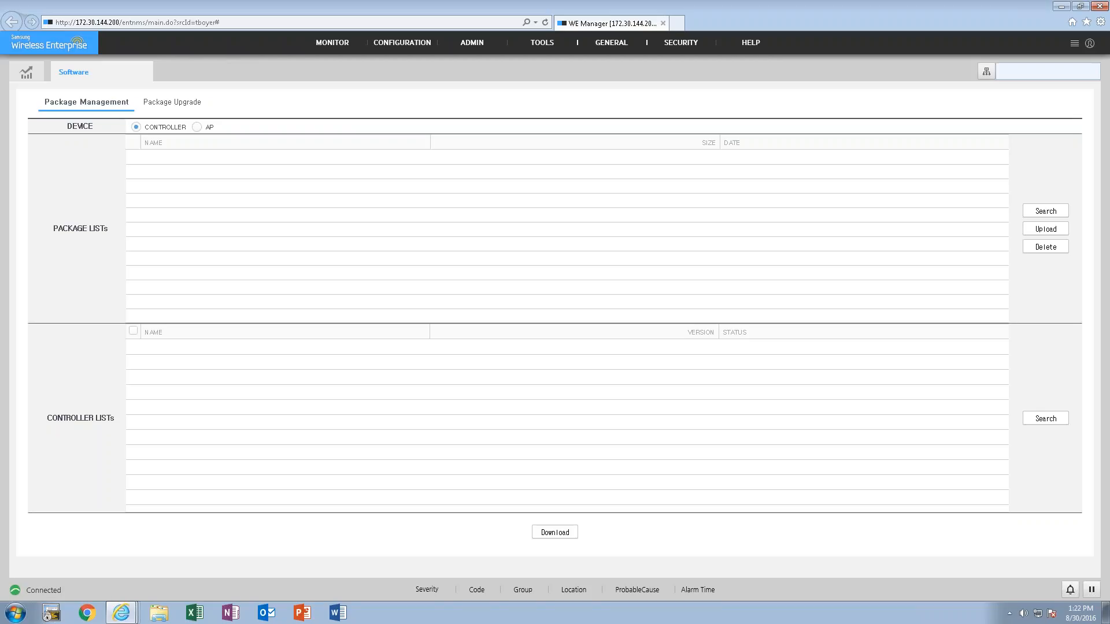
mouse_move(479, 68)
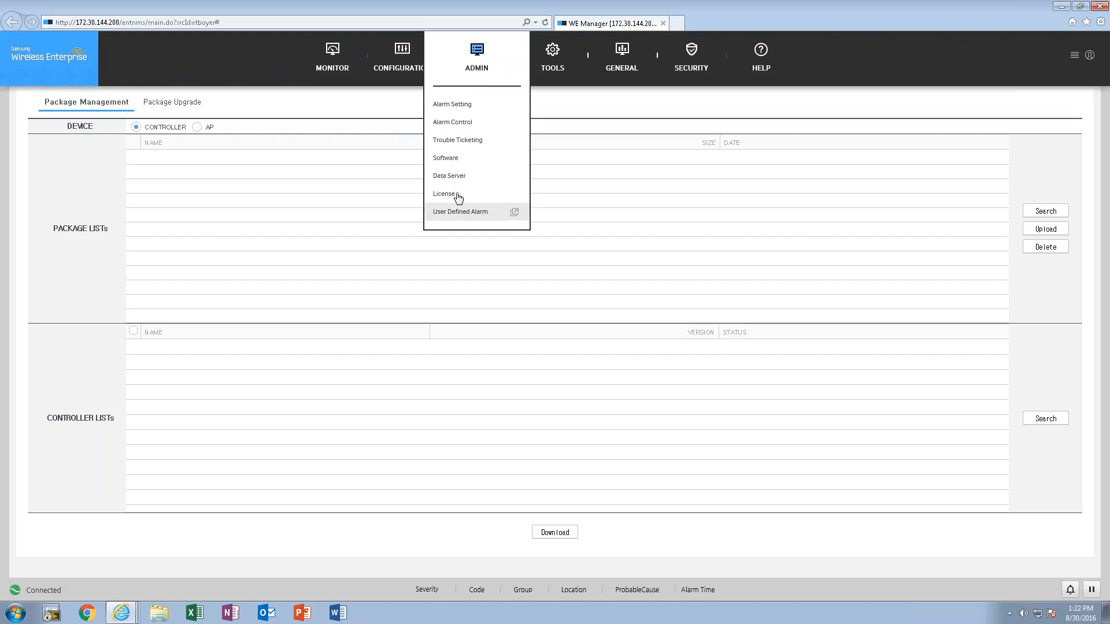
click(454, 195)
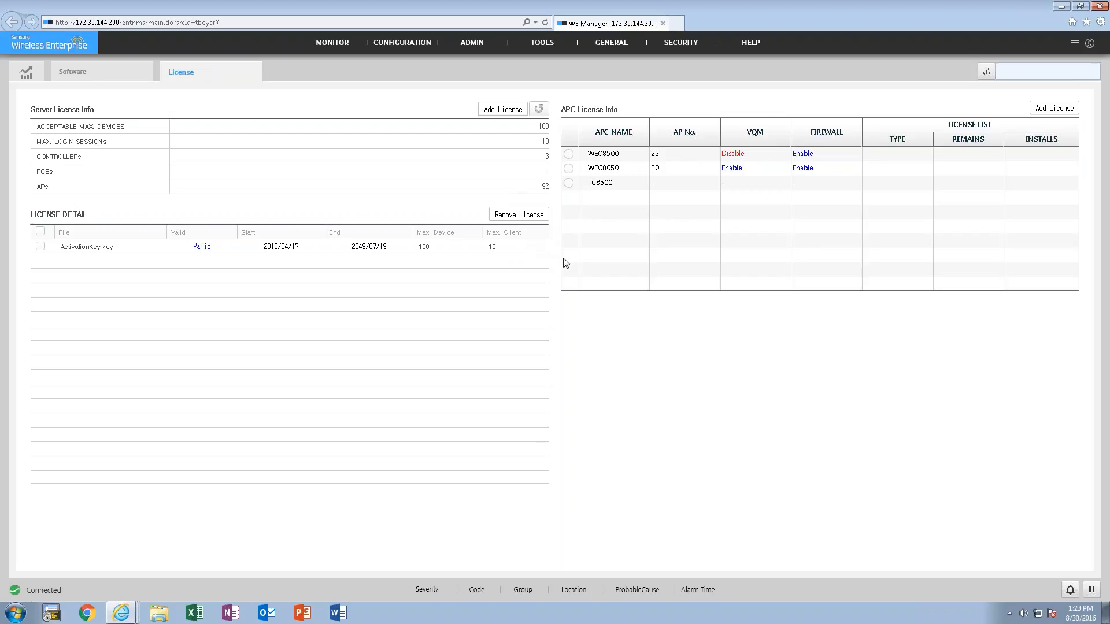
click(258, 73)
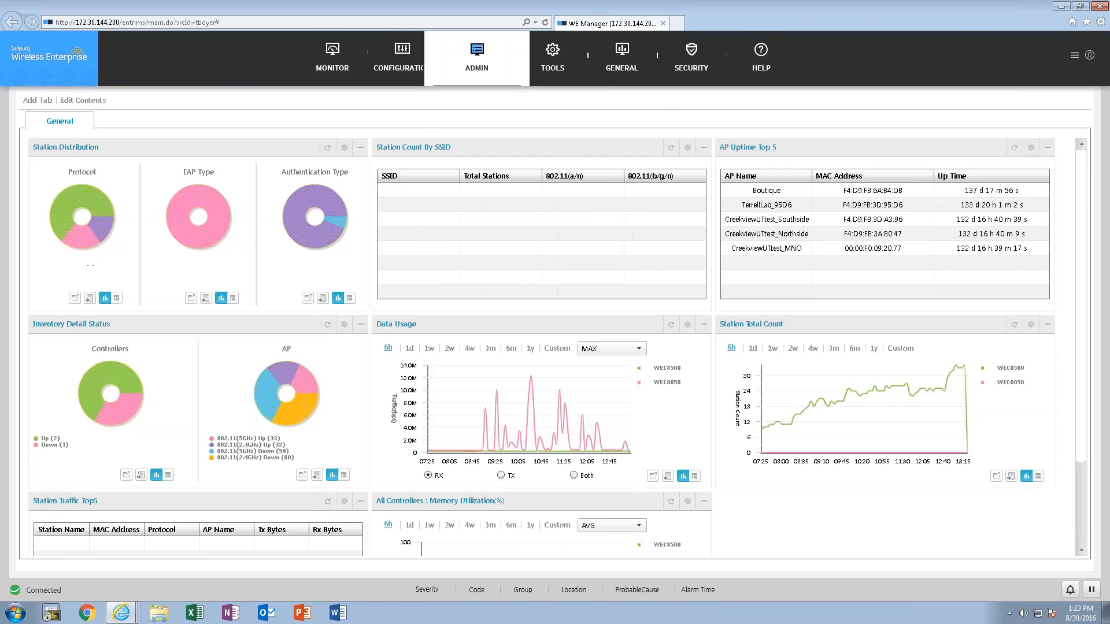
- Open the VQM tool, review its control, monitoring, statistic and history pages, and return to the statistic call summary
mouse_move(474, 58)
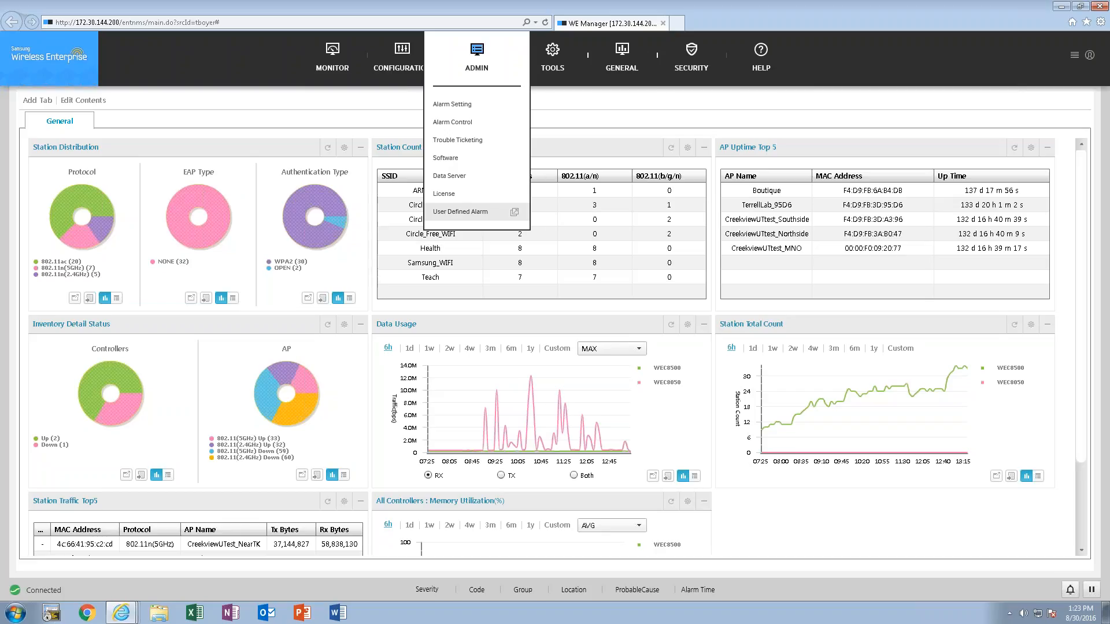
mouse_move(538, 80)
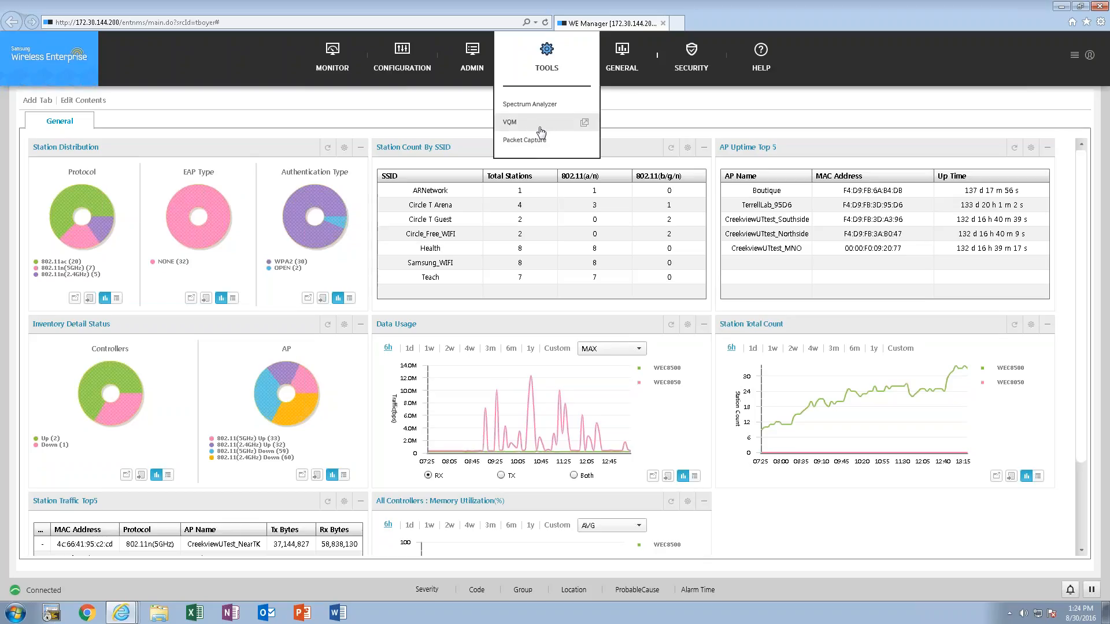
click(525, 124)
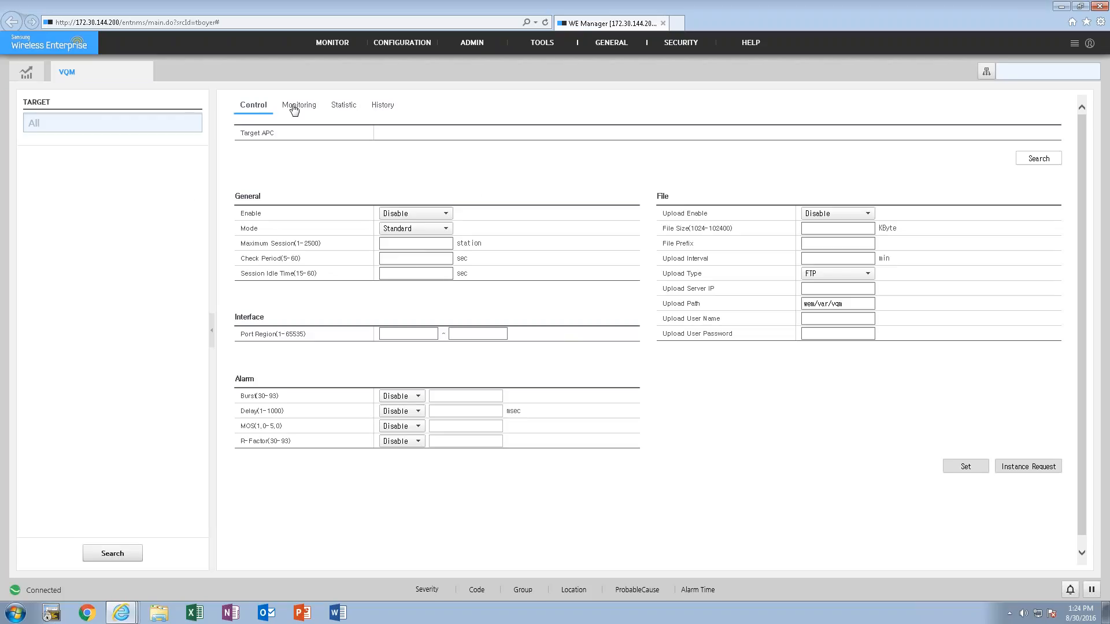
click(294, 110)
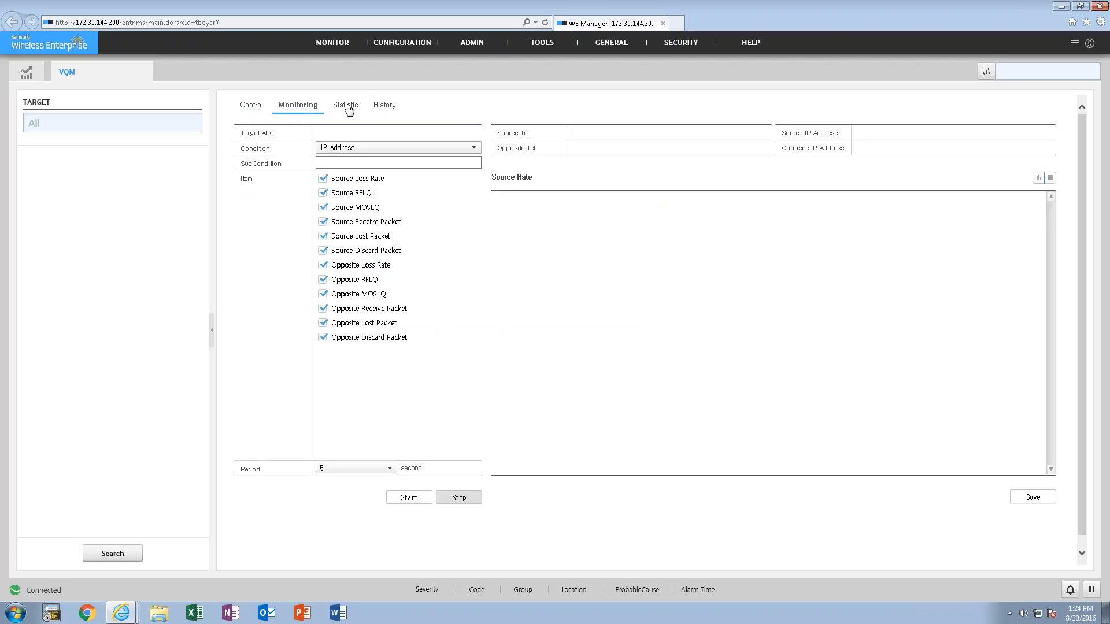
click(350, 114)
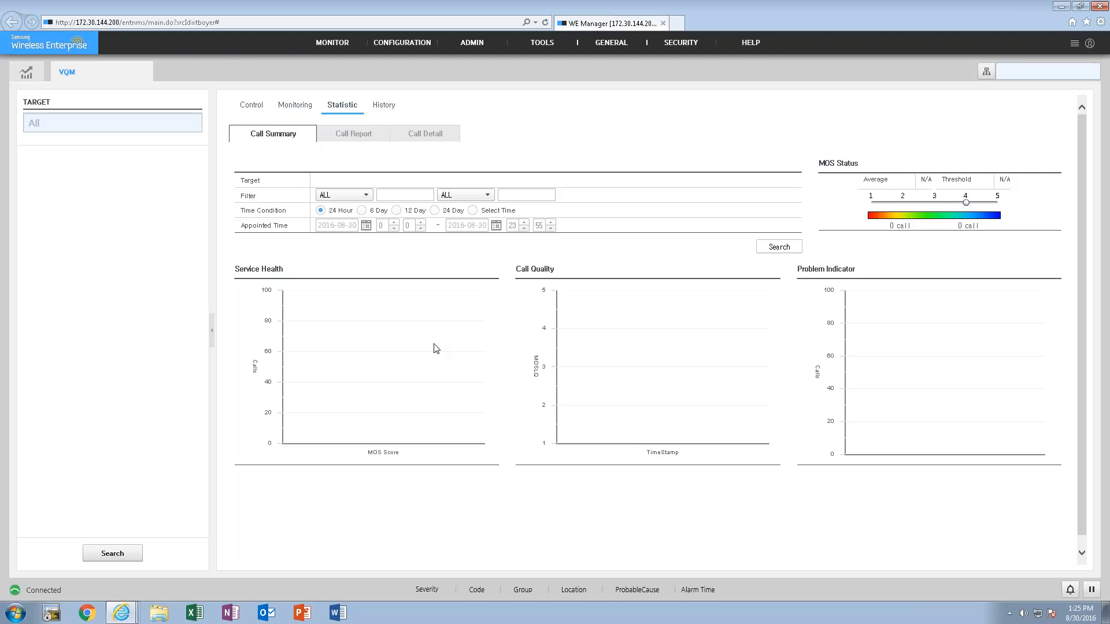
click(386, 108)
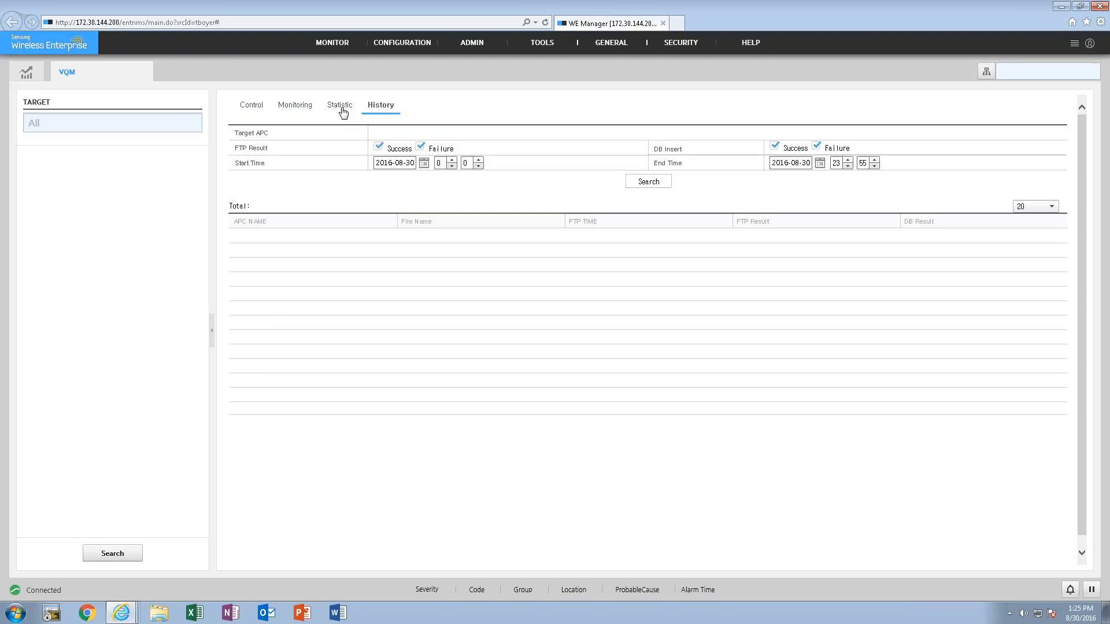
click(343, 111)
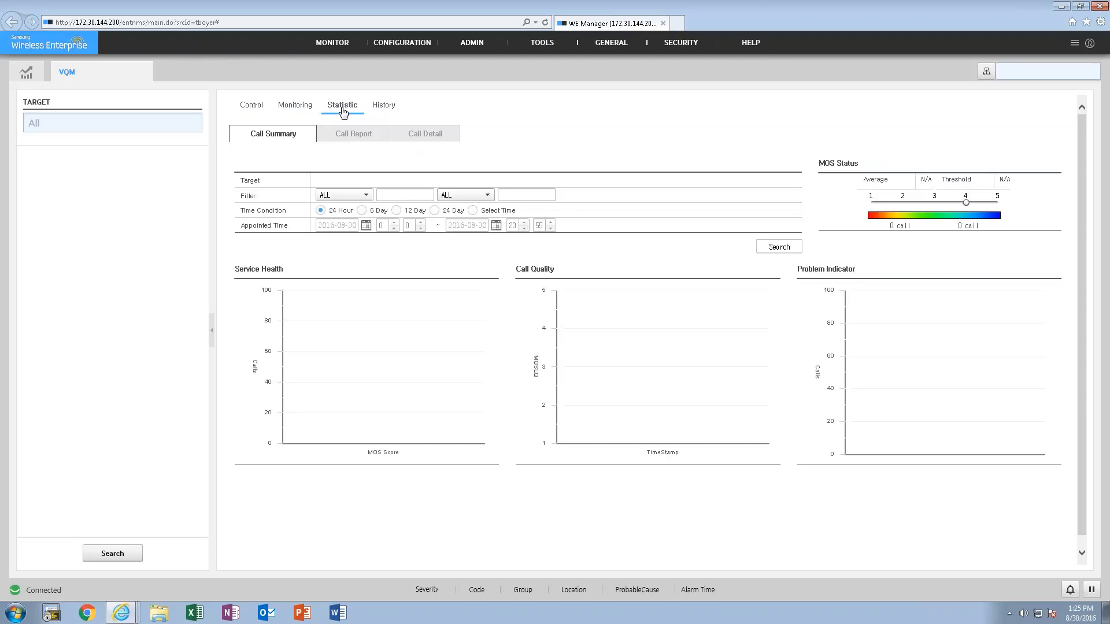
- View the call report page of the VQM statistics and look over the functions offered under General
click(359, 137)
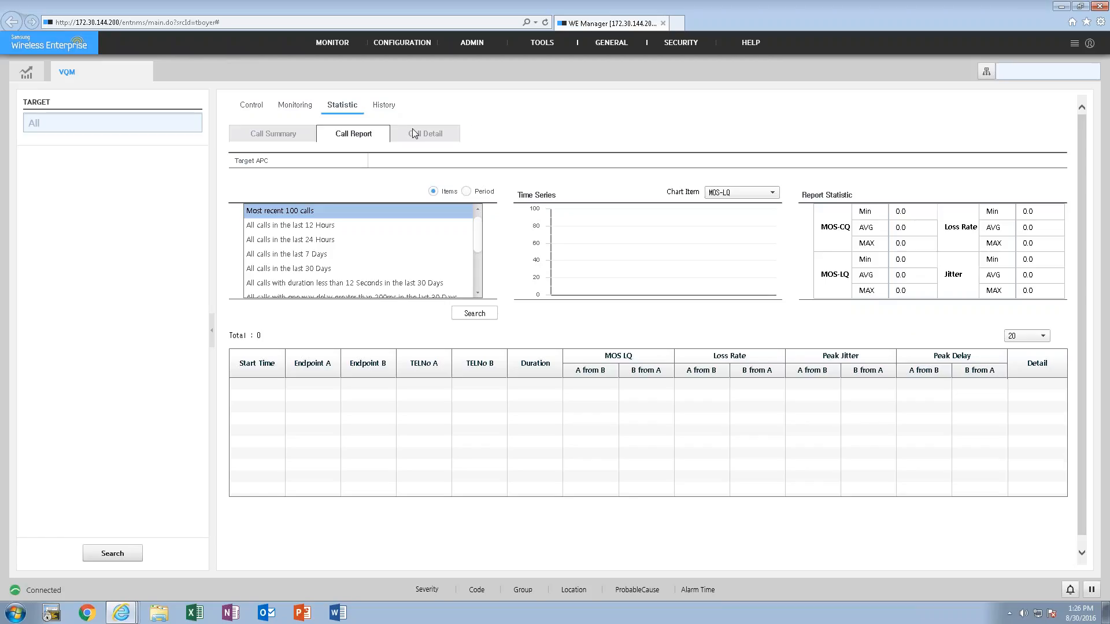
mouse_move(535, 72)
mouse_move(611, 56)
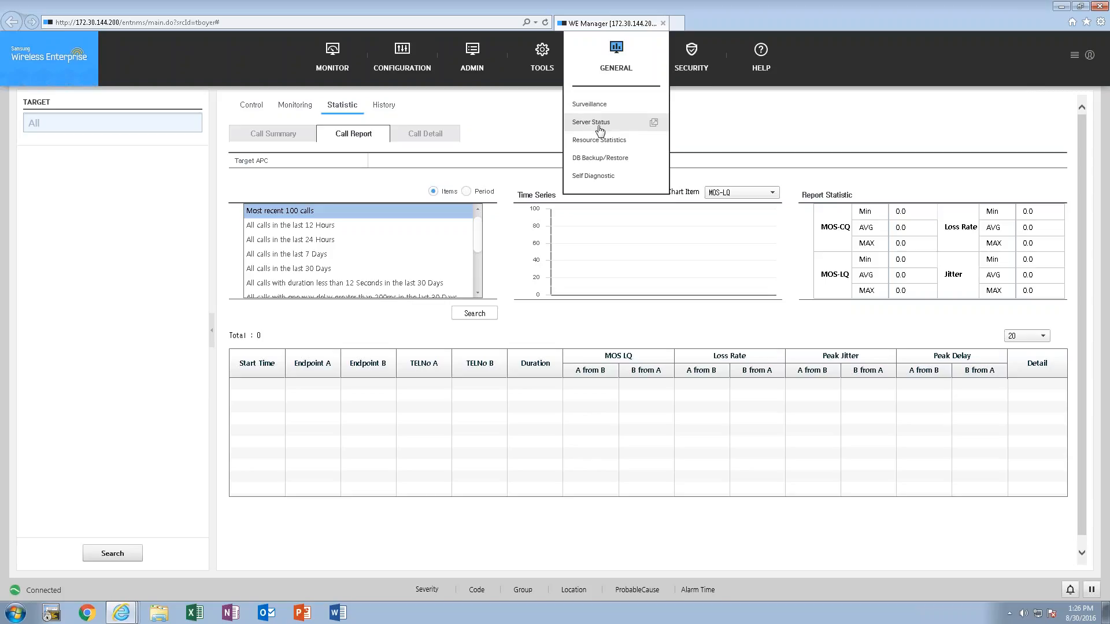
- Open the security Operation History and search it for all targets, users, functions and messages over the preset time range
mouse_move(691, 67)
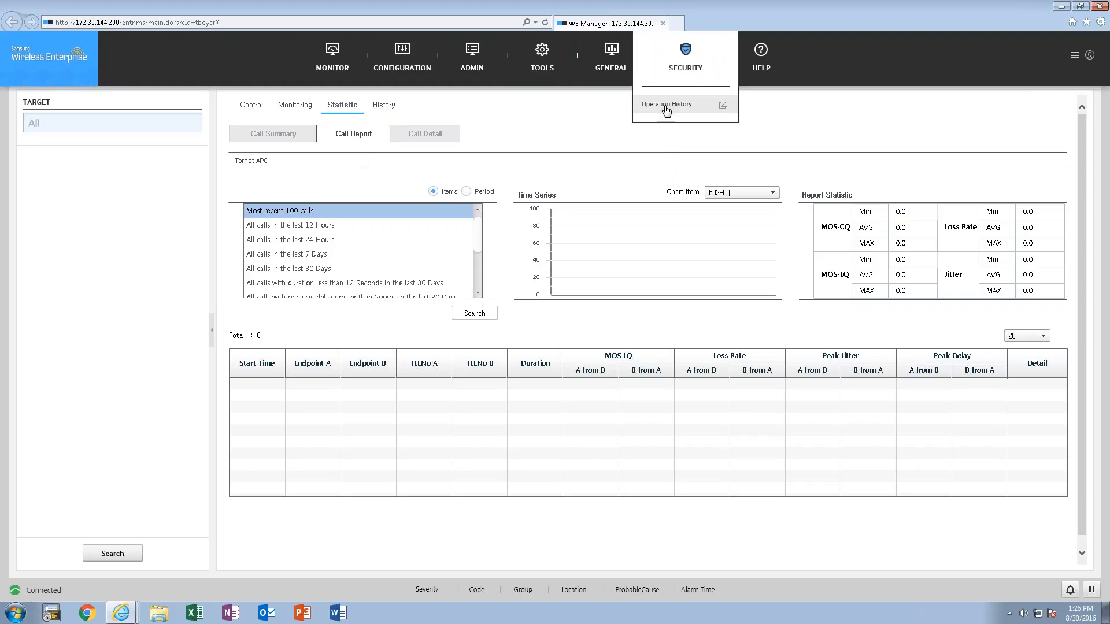
click(666, 105)
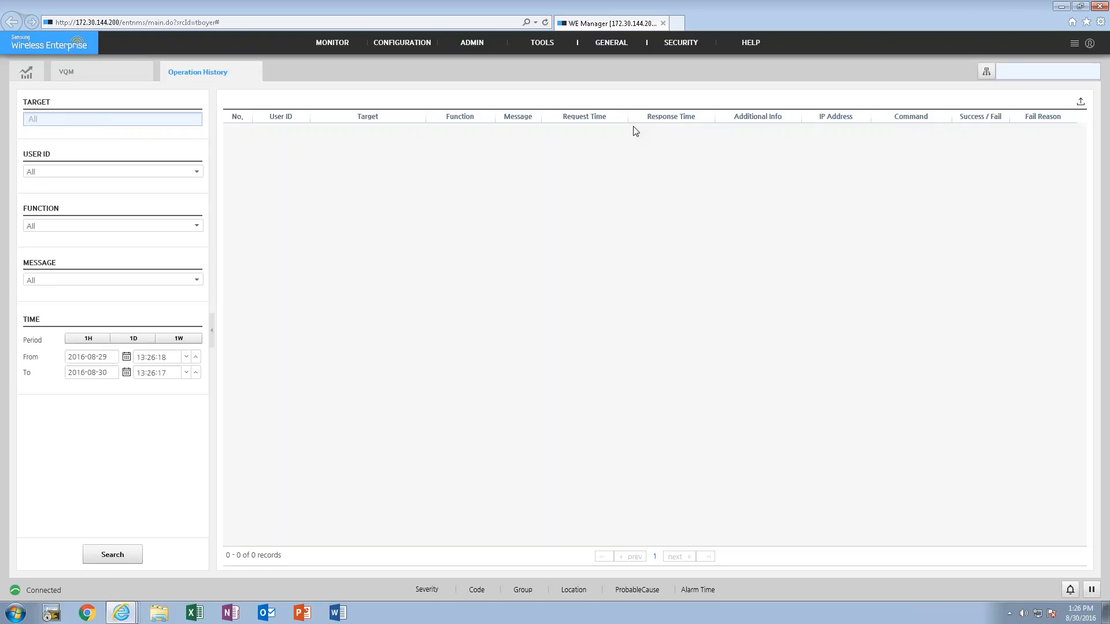
click(119, 556)
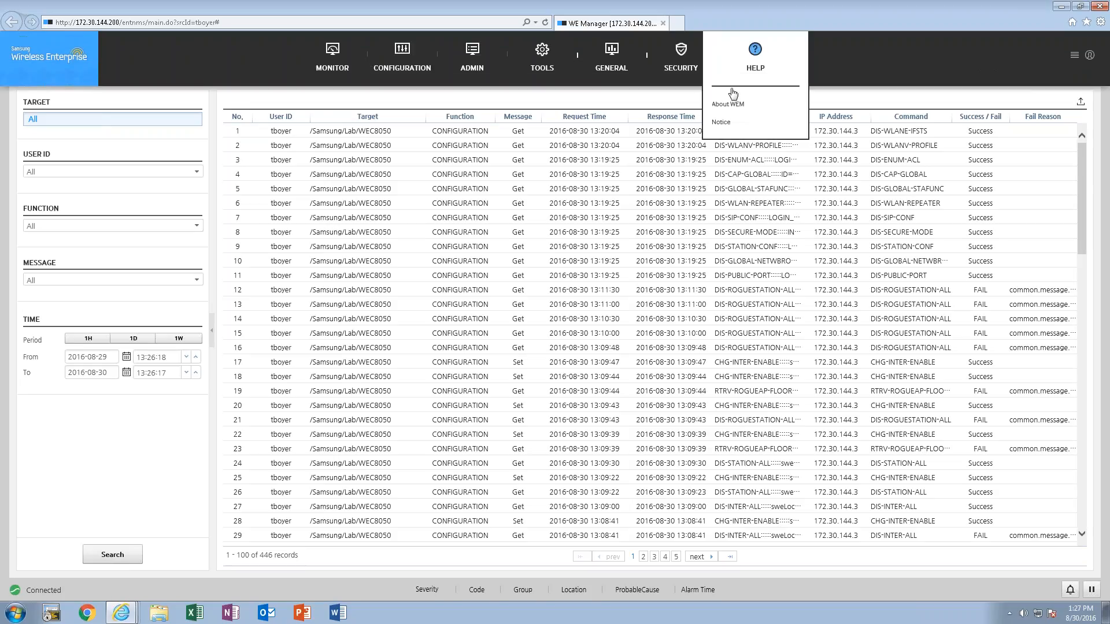
- Open the Notice page, view the blank form for inserting a new notice, and cancel it to return to the list
click(724, 127)
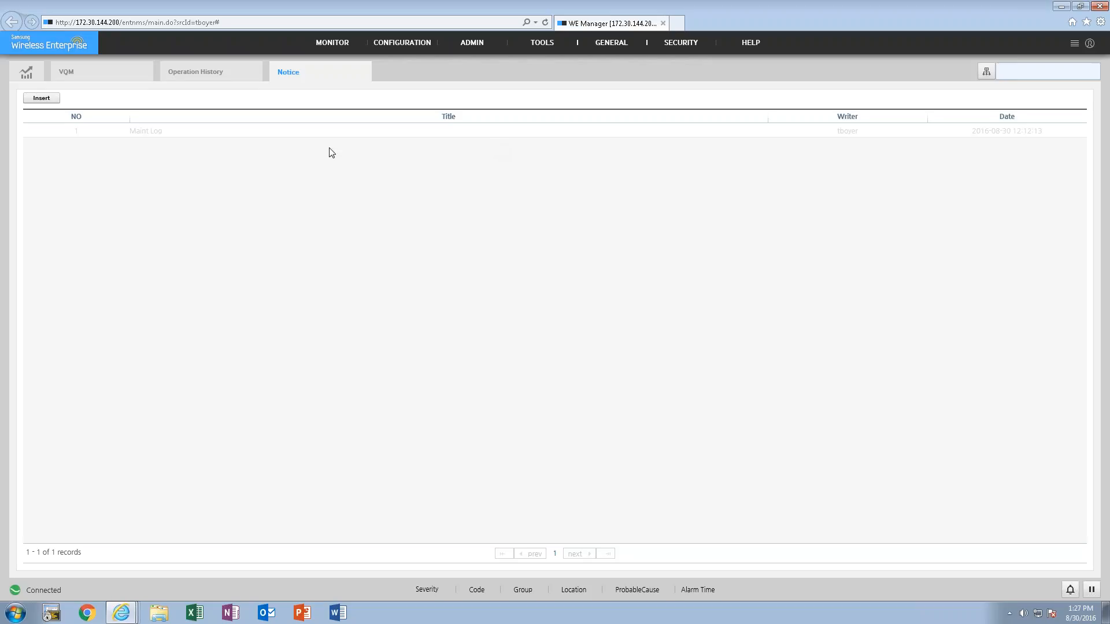
click(41, 99)
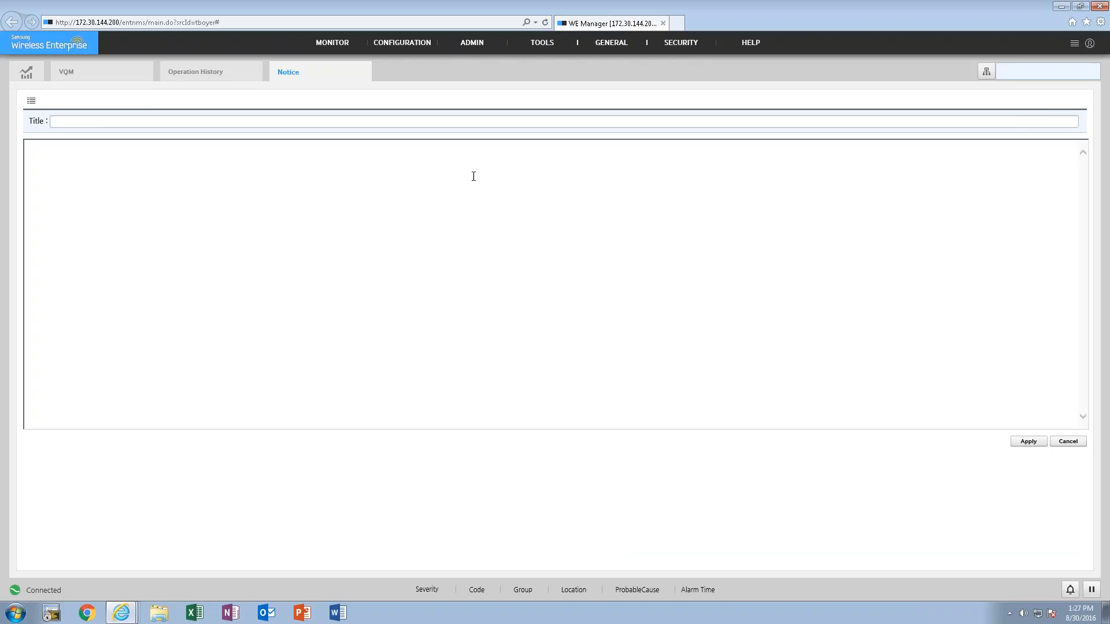
click(140, 125)
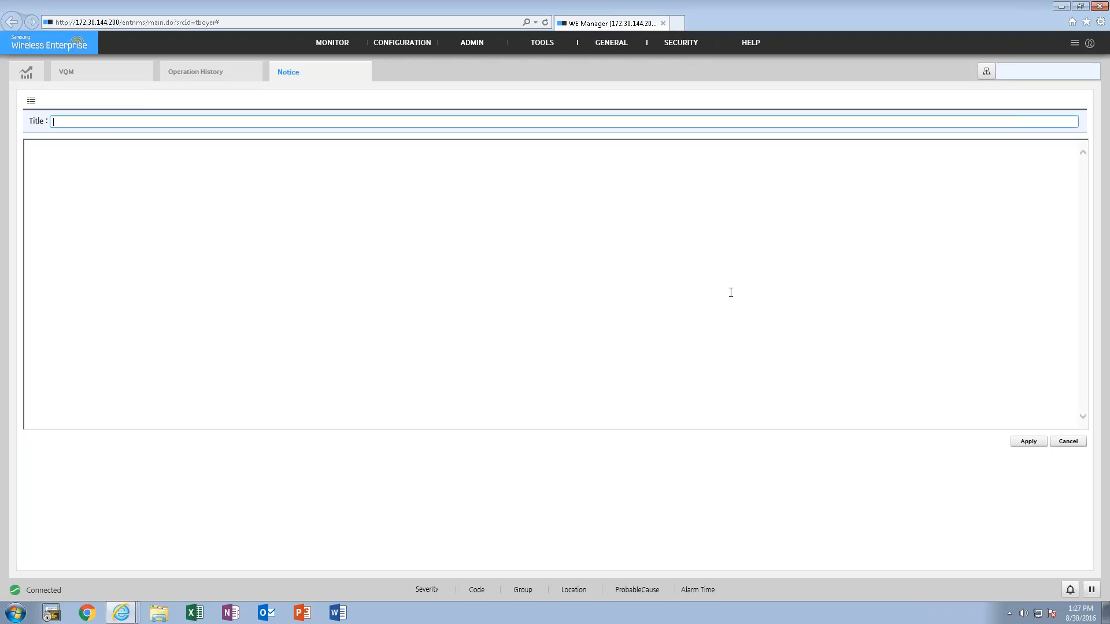
click(1070, 443)
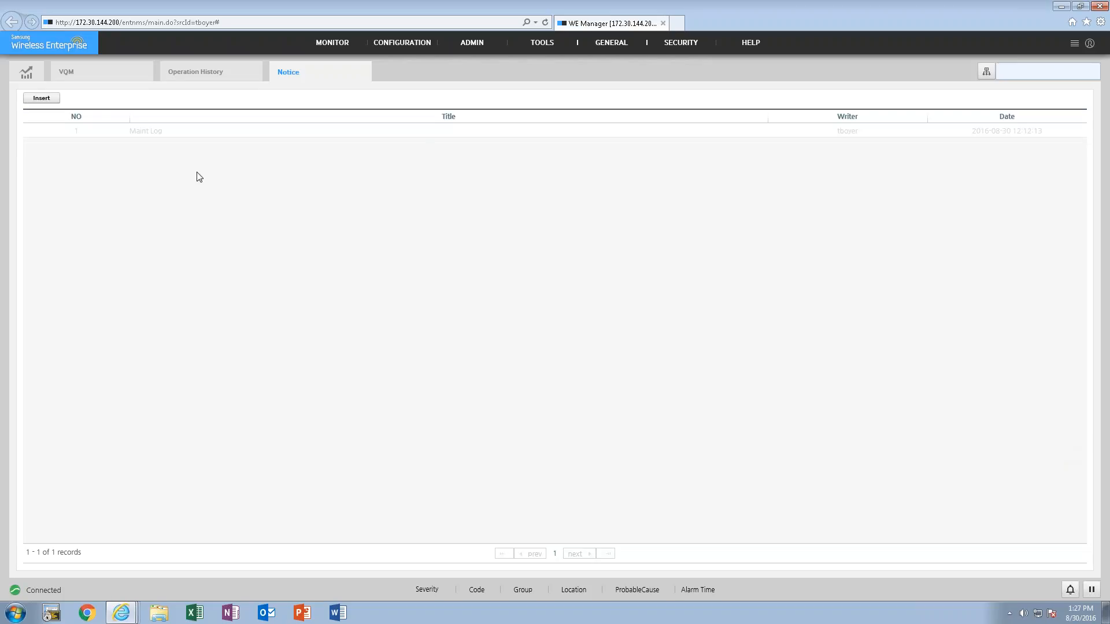